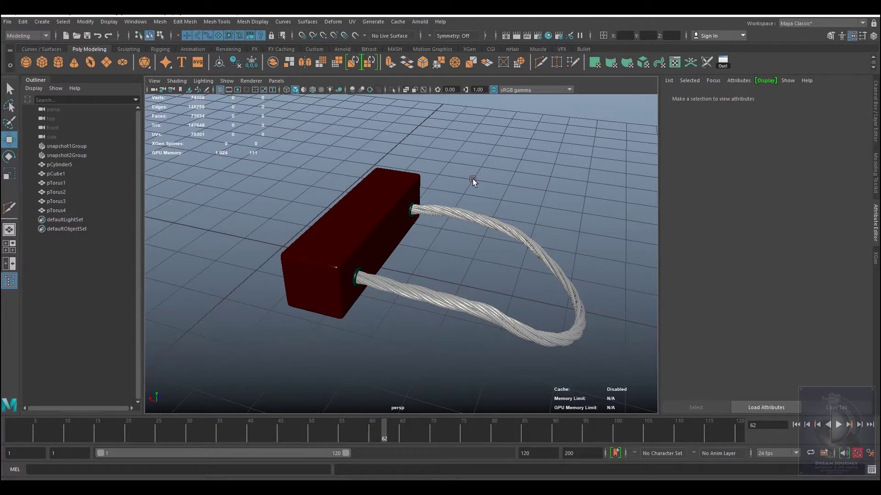
Show the rope-and-box example with textures (6) and orbit to a low frontal view
key("6")
mouse_move(474, 236)
left_mouse_down("alt")
mouse_move(411, 212)
mouse_move(380, 217)
mouse_move(379, 208)
mouse_move(490, 223)
mouse_move(482, 291)
left_mouse_up("alt")
mouse_move(480, 246)
left_mouse_down("alt")
mouse_move(405, 225)
mouse_move(374, 194)
mouse_move(430, 173)
mouse_move(404, 256)
mouse_move(434, 238)
mouse_move(369, 236)
mouse_move(475, 265)
left_mouse_up("alt")
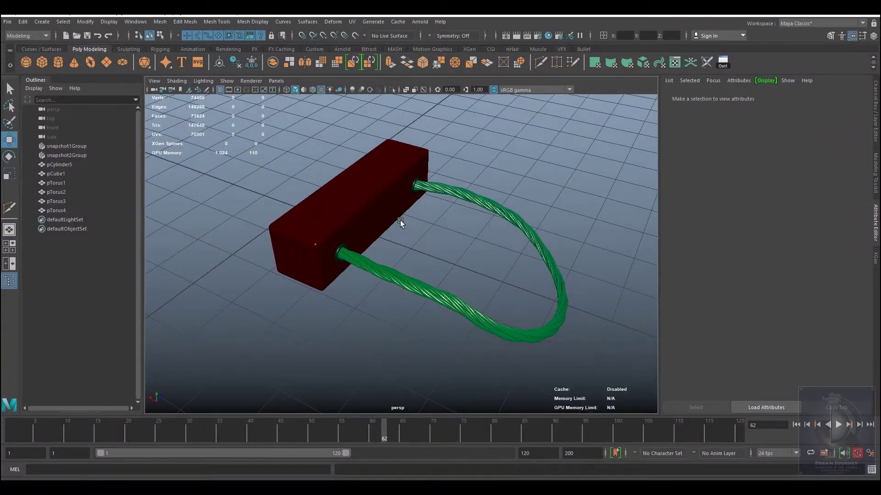
mouse_move(401, 219)
left_mouse_down("alt")
mouse_move(423, 255)
mouse_move(443, 242)
mouse_move(447, 269)
mouse_move(445, 242)
left_mouse_up("alt")
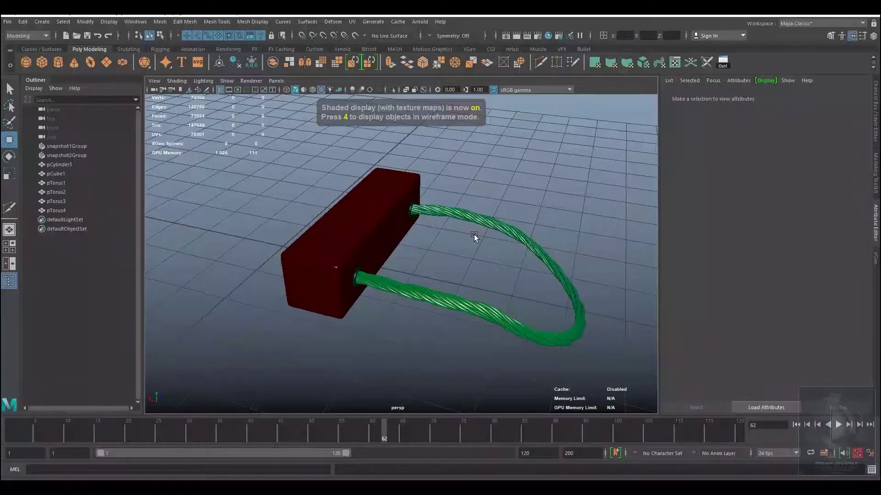
mouse_move(474, 233)
left_mouse_down("alt")
mouse_move(409, 212)
mouse_move(382, 216)
mouse_move(379, 208)
mouse_move(479, 291)
mouse_move(488, 245)
mouse_move(405, 223)
mouse_move(373, 195)
left_mouse_up("alt")
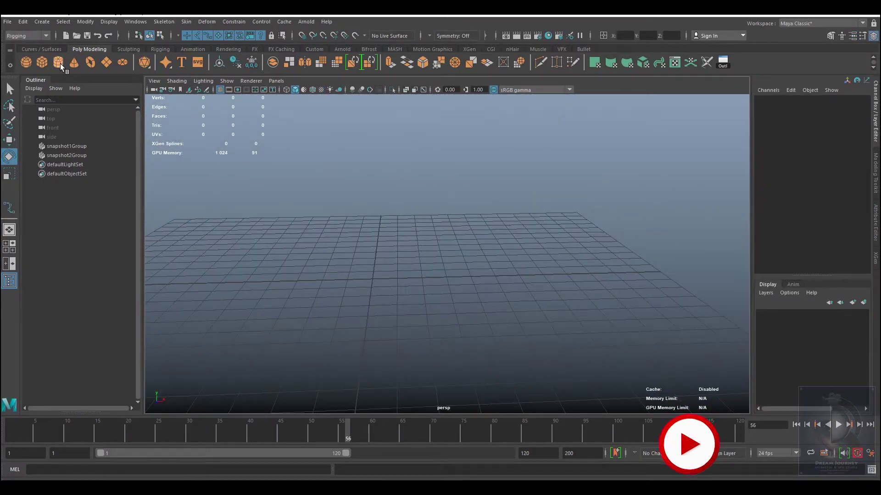
Create a polygon cylinder at the origin and set its radius to 0.5
left_click(58, 63)
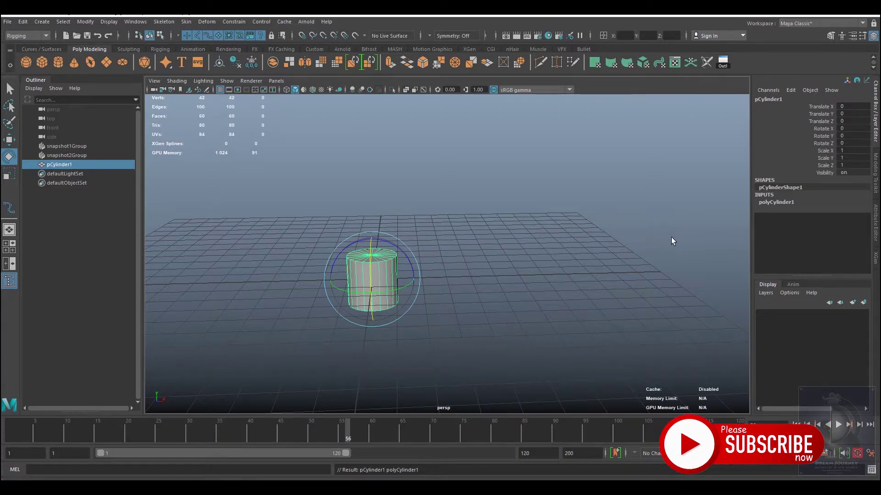
left_click(780, 202)
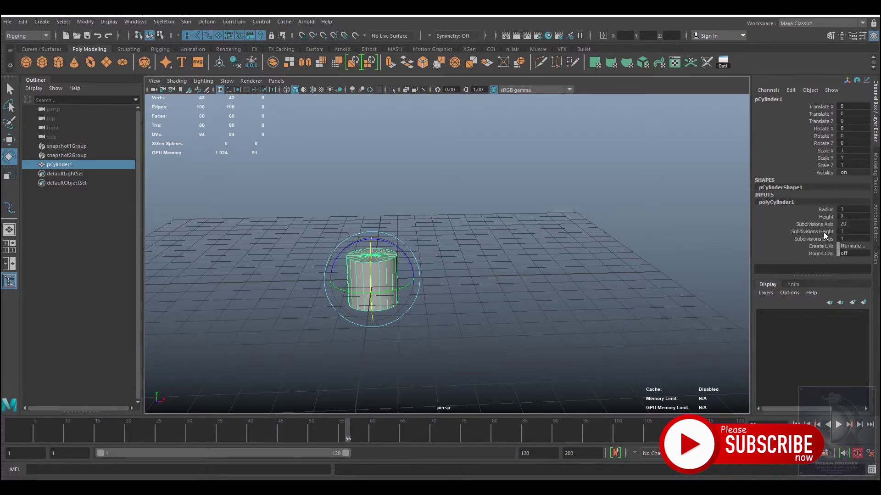
double_click(843, 210)
type("0.")
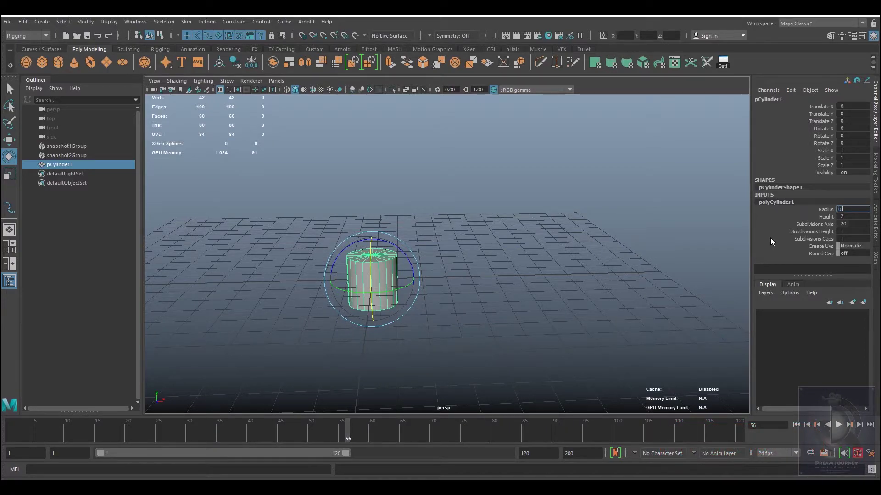
type("6")
key("Return")
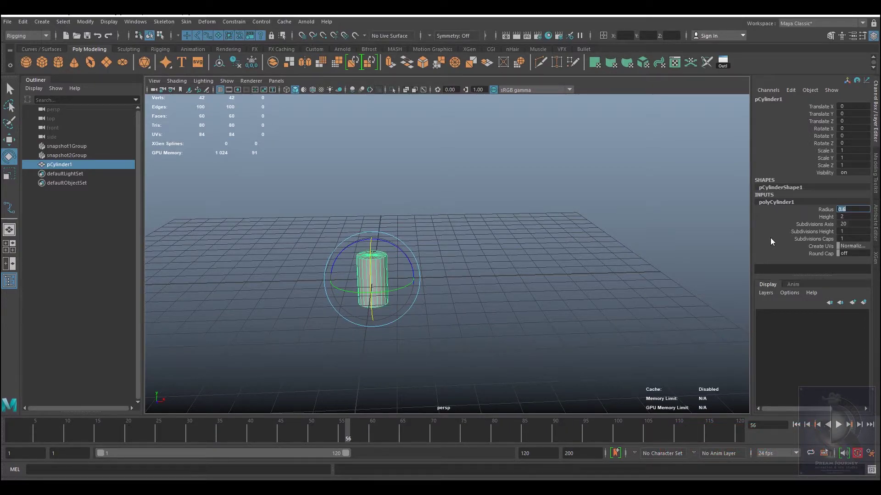
type("0.5")
key("Return")
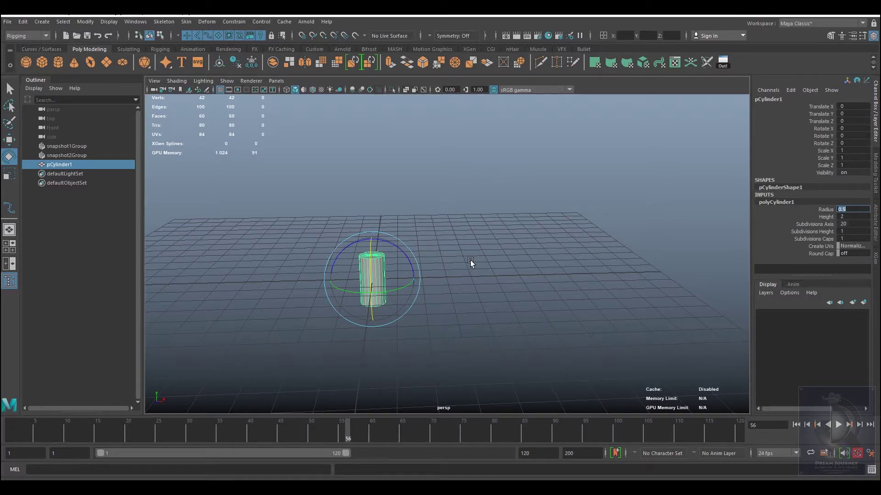
Reduce the cylinder's cap subdivisions to 0
right_click_drag(471, 262, 460, 357, "alt")
left_click_drag(460, 357, 371, 314, "alt")
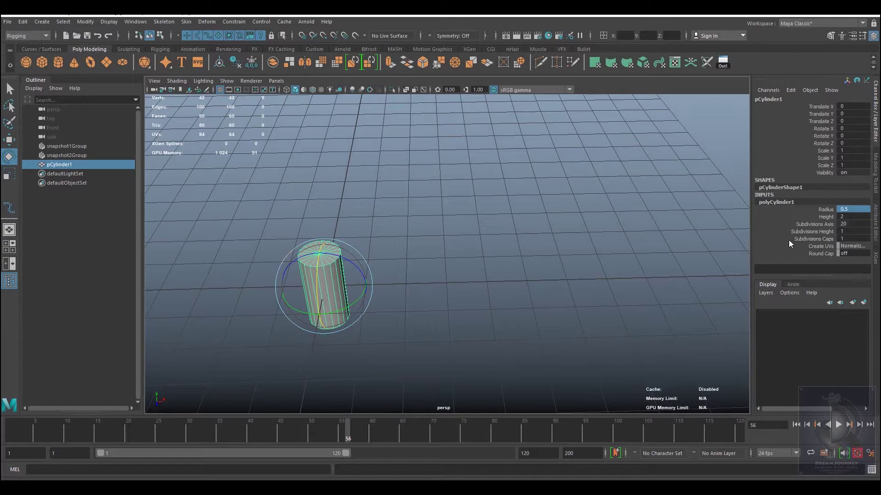
left_click(804, 242)
middle_click_drag(511, 277, 413, 283)
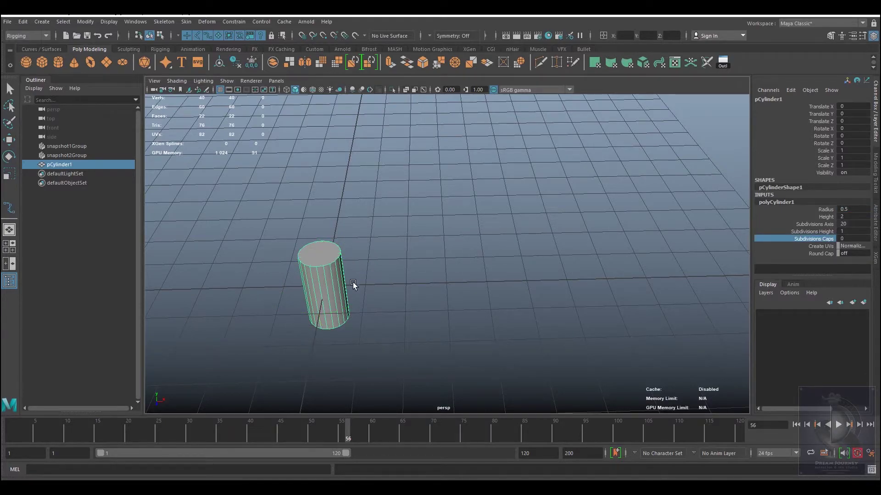
mouse_move(354, 284)
left_mouse_down("alt")
mouse_move(232, 245)
mouse_move(373, 275)
mouse_move(464, 367)
mouse_move(493, 314)
left_mouse_up("alt")
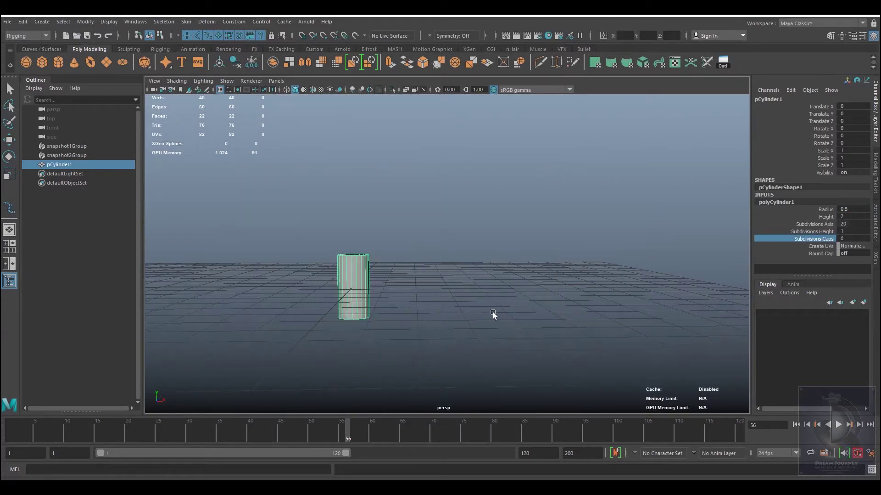
left_click(807, 232)
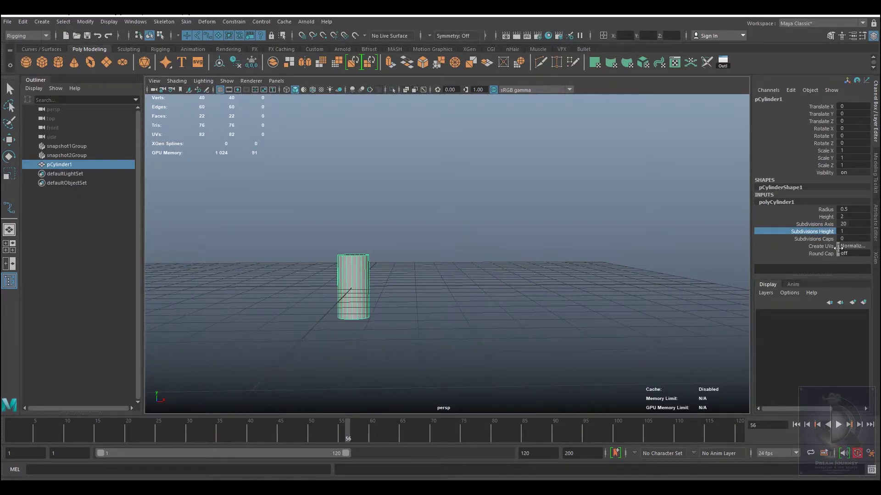
left_click_drag(443, 299, 417, 301, "alt")
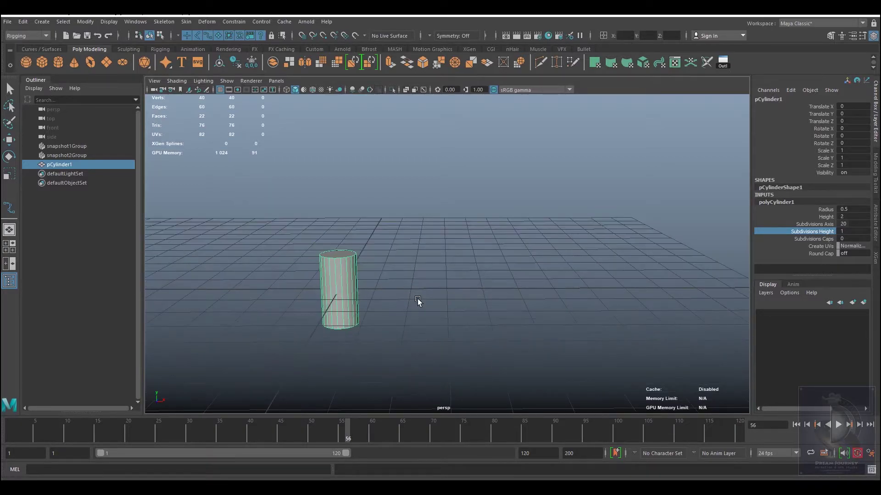
mouse_move(332, 240)
right_mouse_down()
mouse_move(334, 265)
mouse_move(380, 228)
right_mouse_up()
Select the cylinder's top vertex ring and pull it up to make a tall pole
right_click_drag(346, 263, 291, 240)
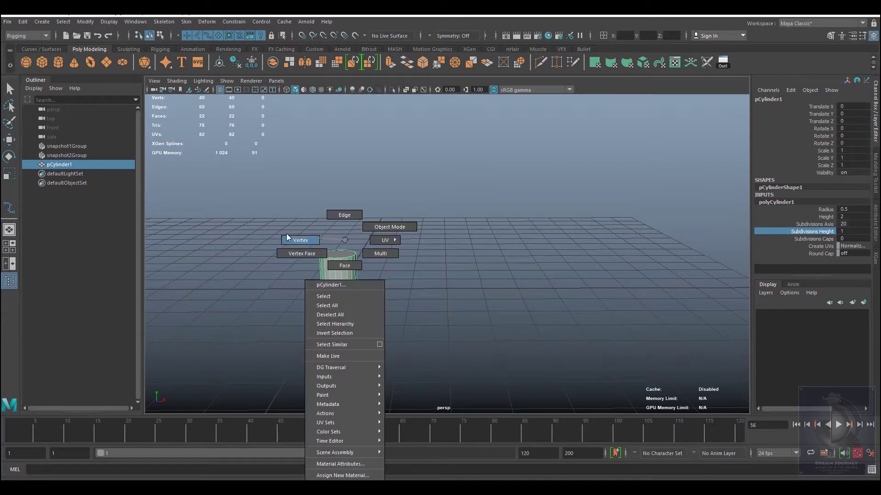
left_click_drag(287, 232, 389, 271)
key("e")
scroll(399, 256, "down", 5)
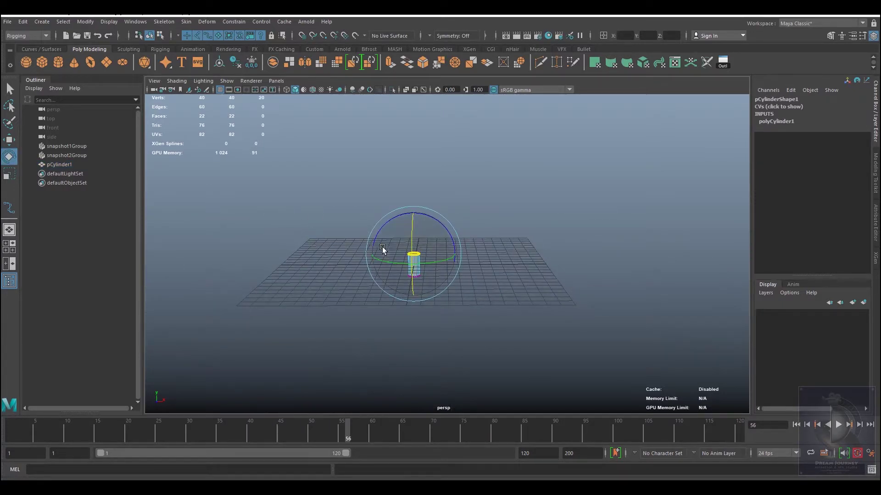
key("w")
mouse_move(409, 204)
left_mouse_down()
mouse_move(400, 109)
mouse_move(457, 222)
mouse_move(408, 305)
left_mouse_up()
mouse_move(472, 233)
left_mouse_down("alt")
mouse_move(369, 257)
mouse_move(356, 158)
left_mouse_up("alt")
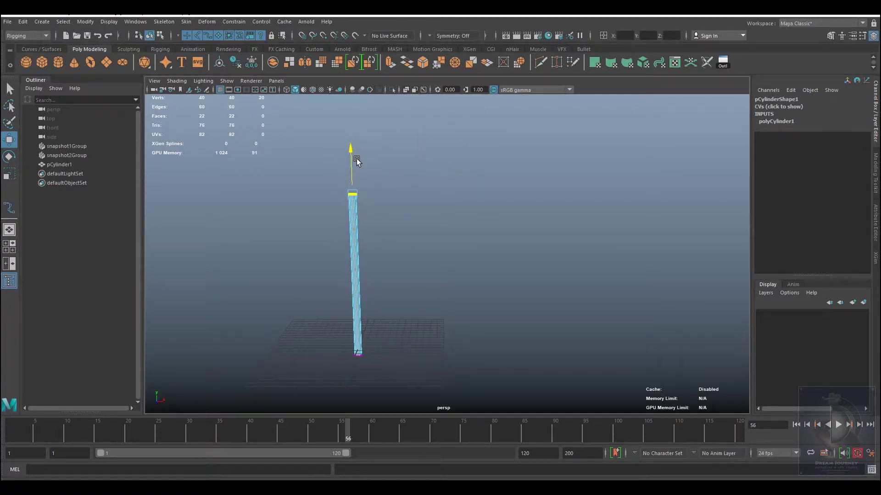
Back in Object Mode, raise the cylinder along Y
right_click(354, 219)
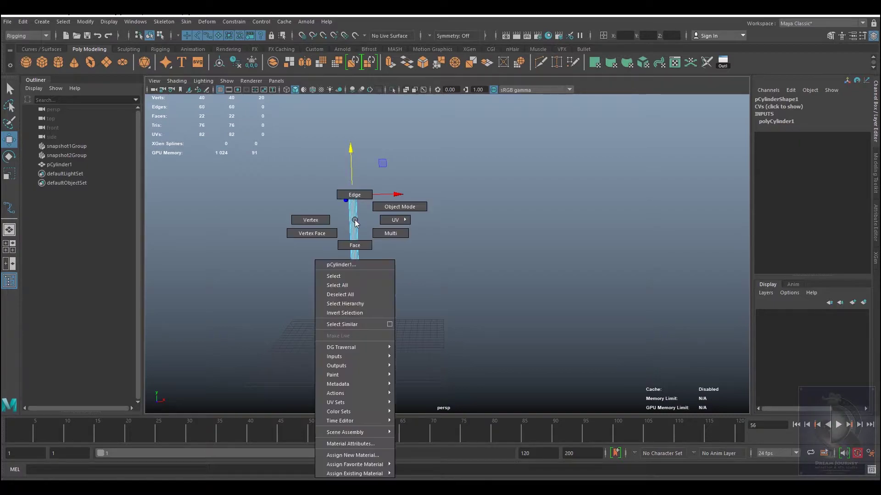
left_click(403, 208)
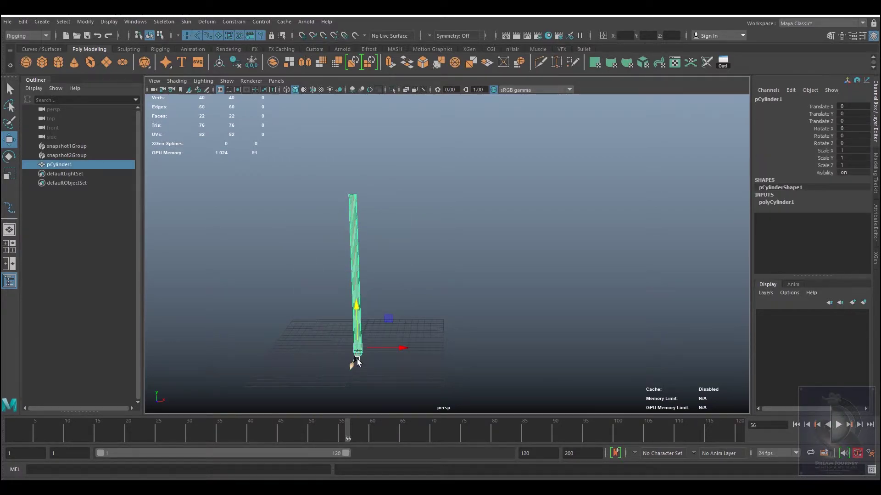
key("f")
mouse_move(428, 278)
left_mouse_down("alt")
mouse_move(348, 230)
mouse_move(448, 292)
left_mouse_up("alt")
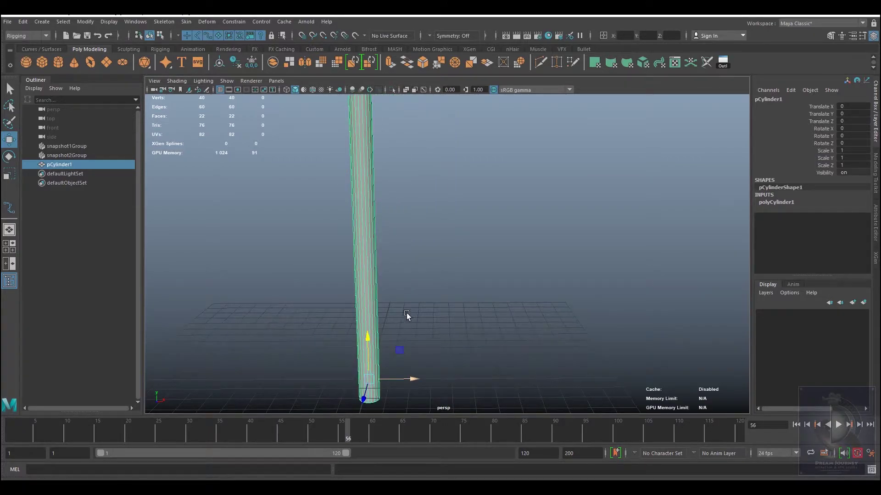
left_click_drag(366, 339, 365, 319)
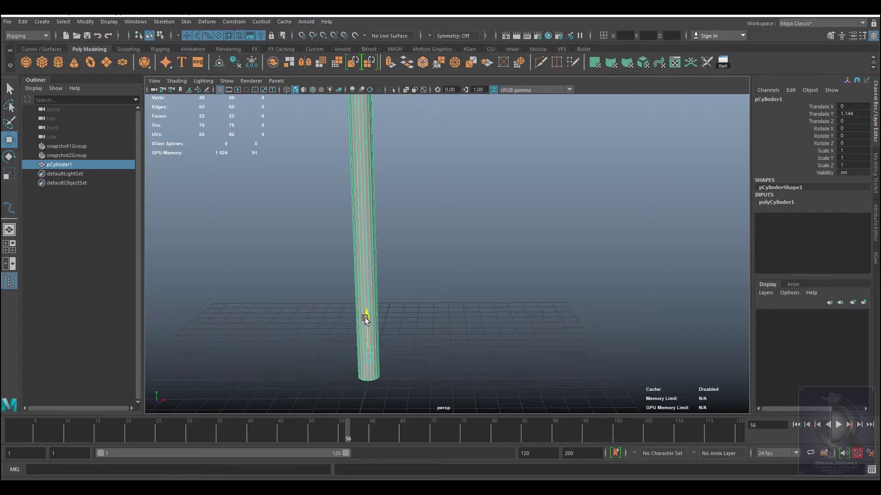
scroll(366, 319, "down", 3)
scroll(478, 219, "down", 2)
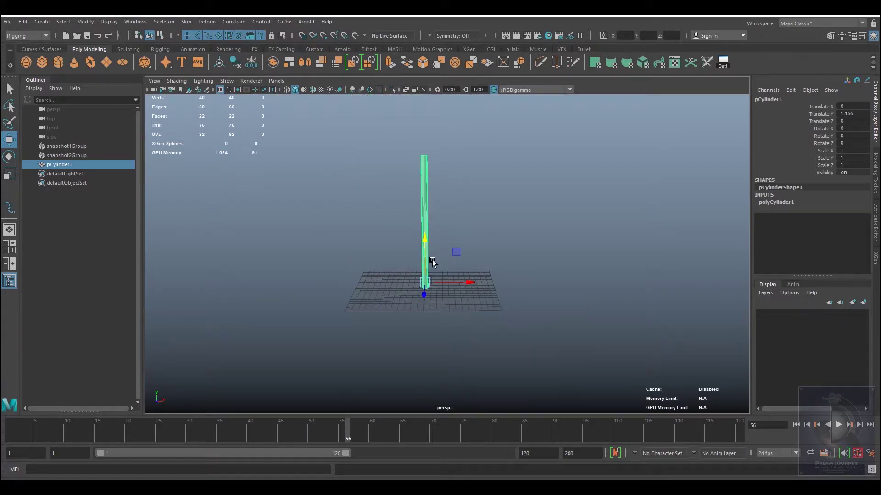
middle_click_drag(432, 262, 286, 301, "alt")
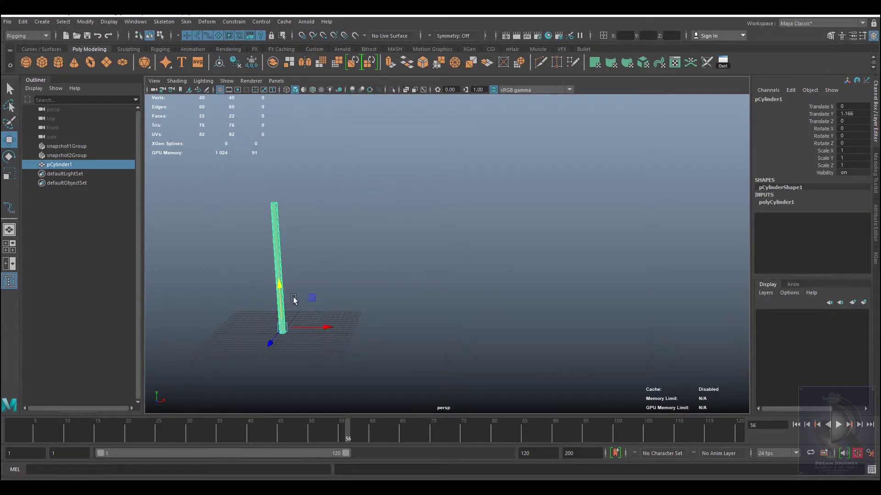
key("f")
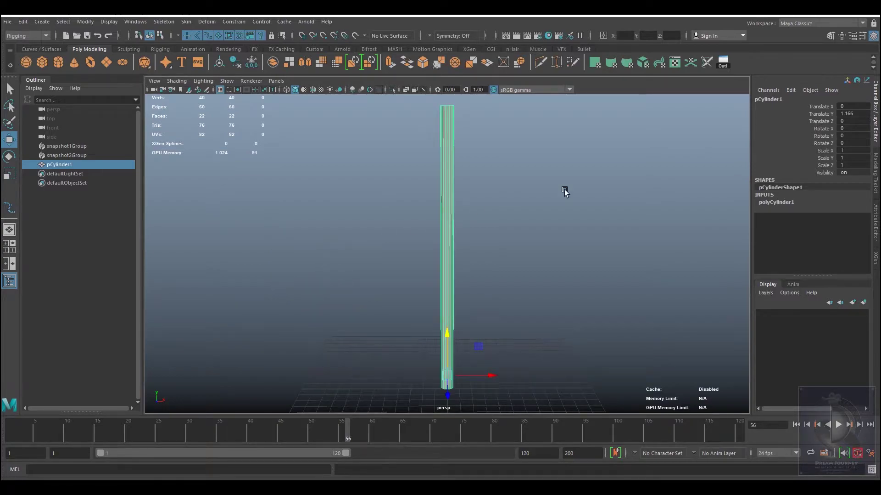
scroll(455, 205, "down", 2)
left_click_drag(500, 229, 493, 250, "alt")
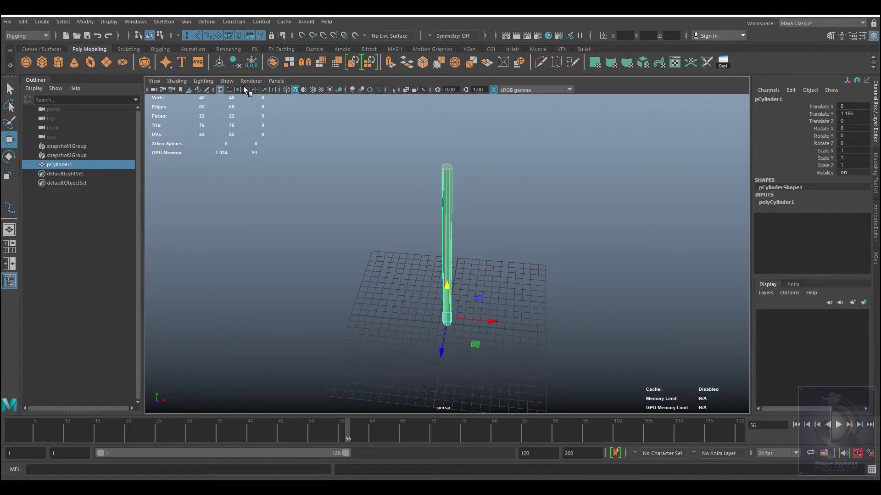
Freeze transformations, delete history and center the cylinder's pivot
left_click(252, 62)
left_click(235, 62)
left_click(218, 64)
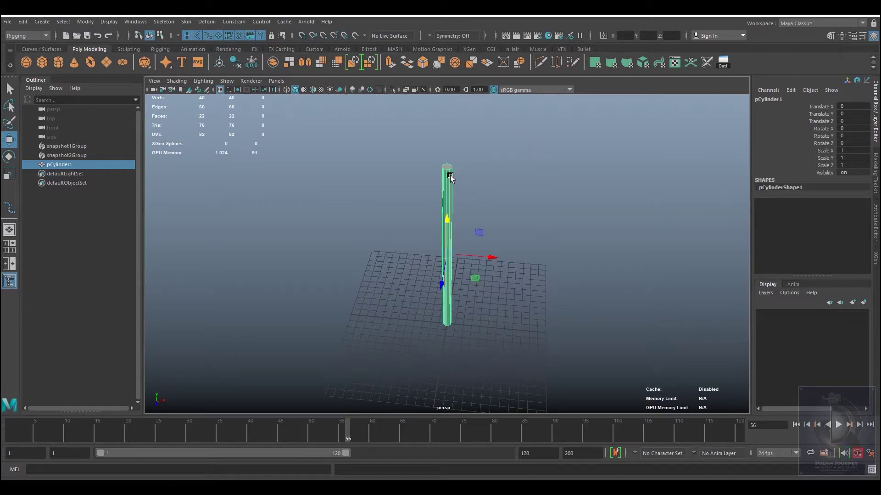
Switch to the top view in wireframe and enter vertex mode on the cylinder
key("space")
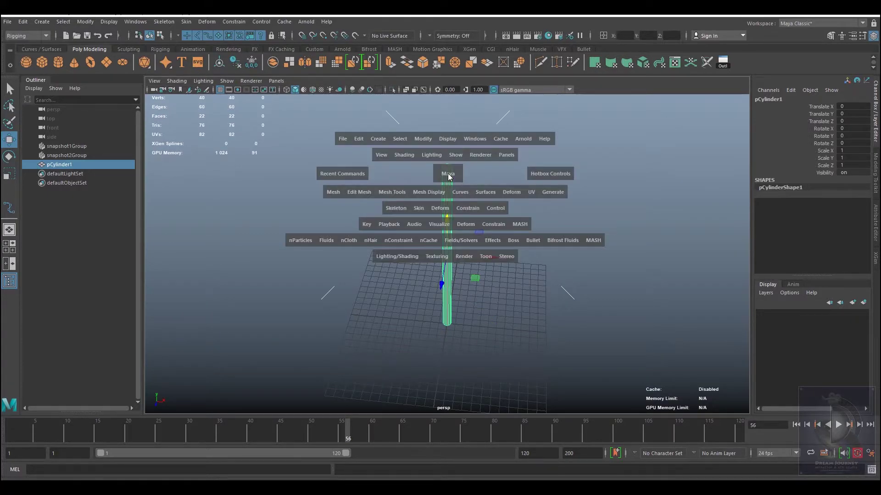
left_click(449, 176)
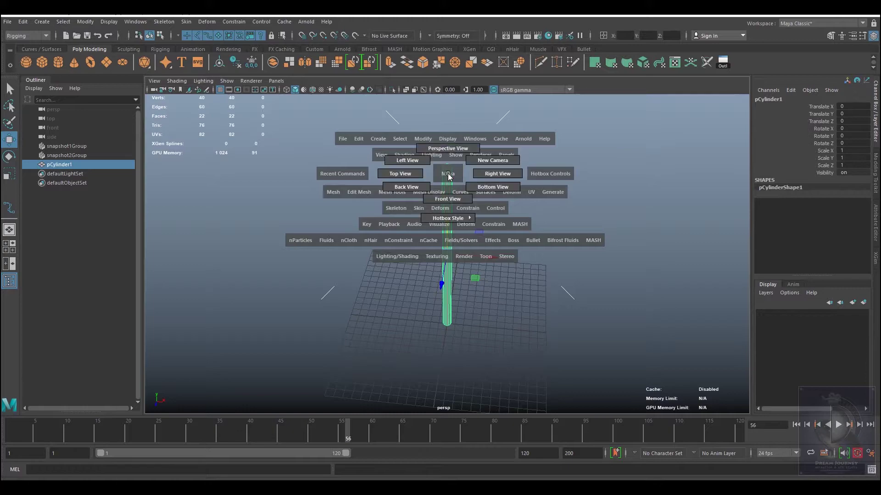
left_click(405, 176)
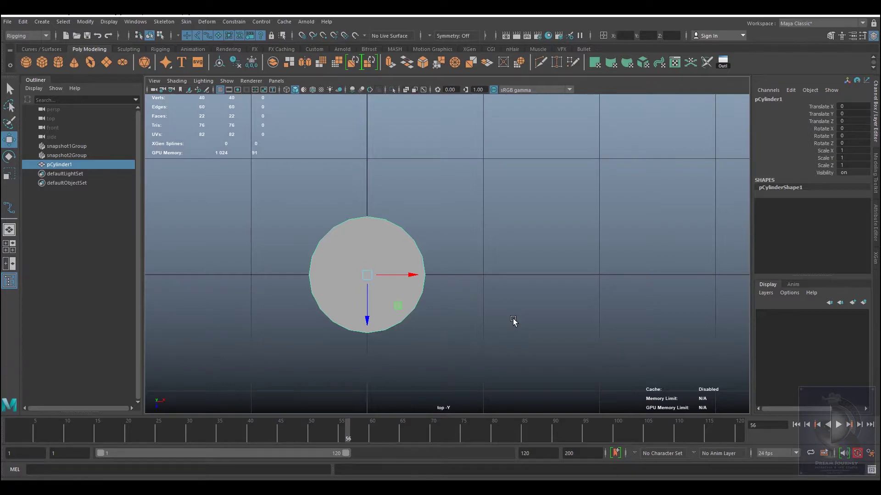
key("4")
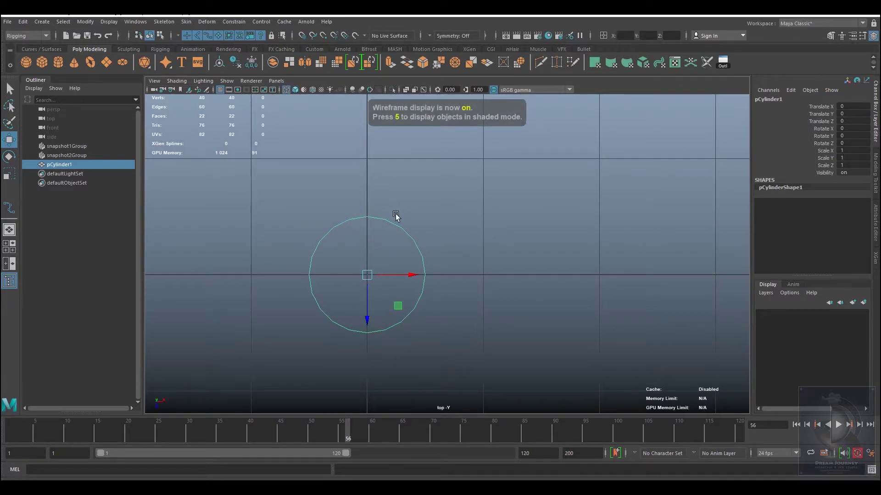
right_click_drag(395, 227, 353, 230)
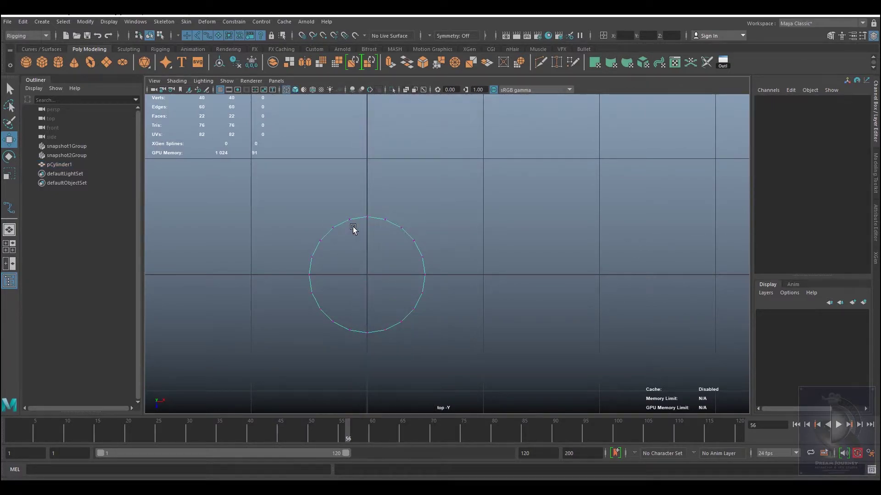
scroll(363, 230, "up", 3)
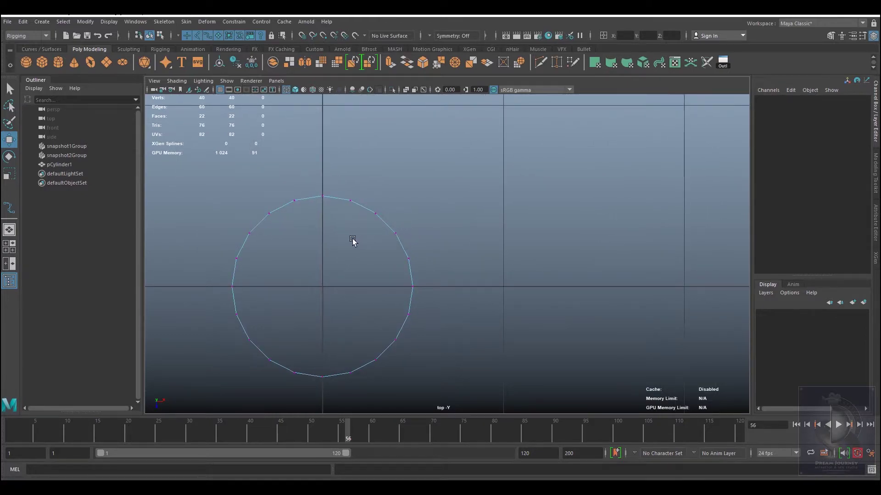
Marquee-select alternate vertices around the circle, from the top round to the lower left
left_click_drag(339, 184, 352, 210)
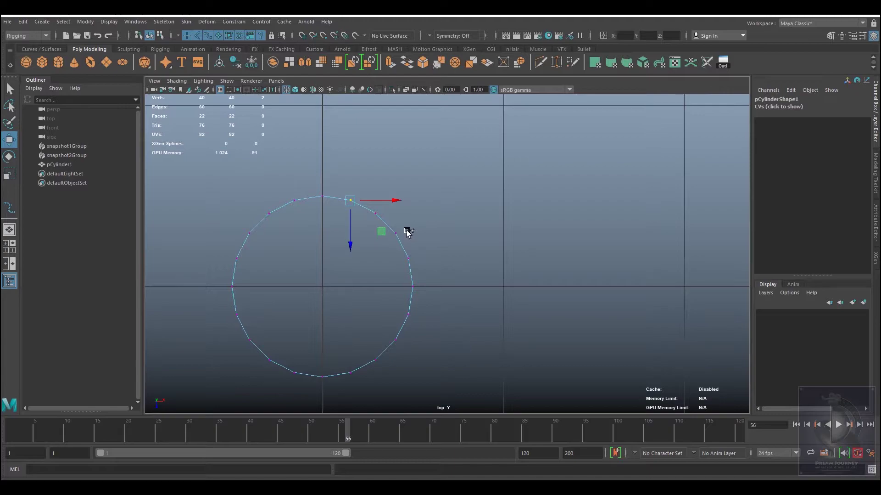
left_click_drag(410, 224, 390, 240, "shift")
left_click_drag(398, 279, 423, 303, "shift")
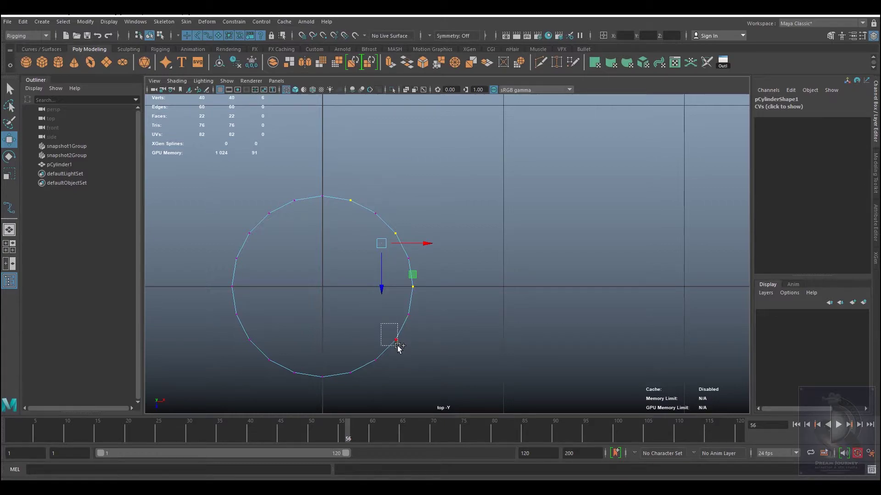
left_click_drag(385, 327, 412, 357, "shift")
left_click_drag(346, 362, 357, 388, "shift")
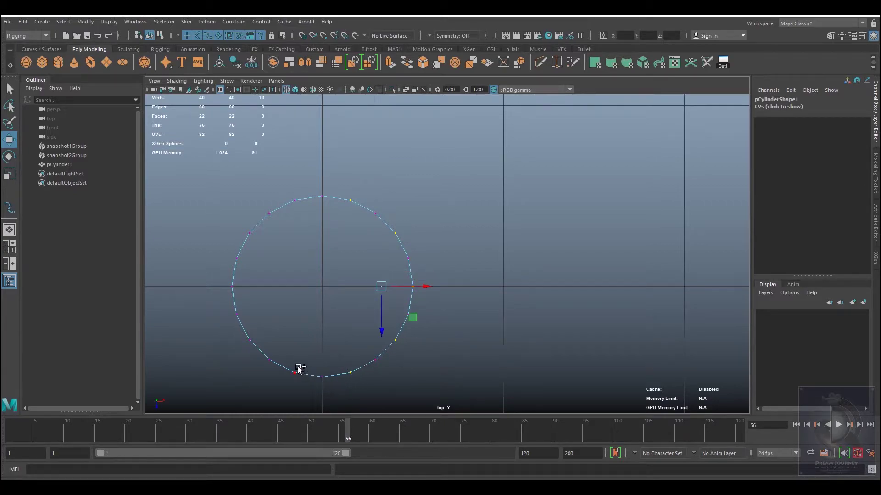
left_click_drag(284, 357, 304, 390, "shift")
left_click_drag(266, 330, 243, 350, "shift")
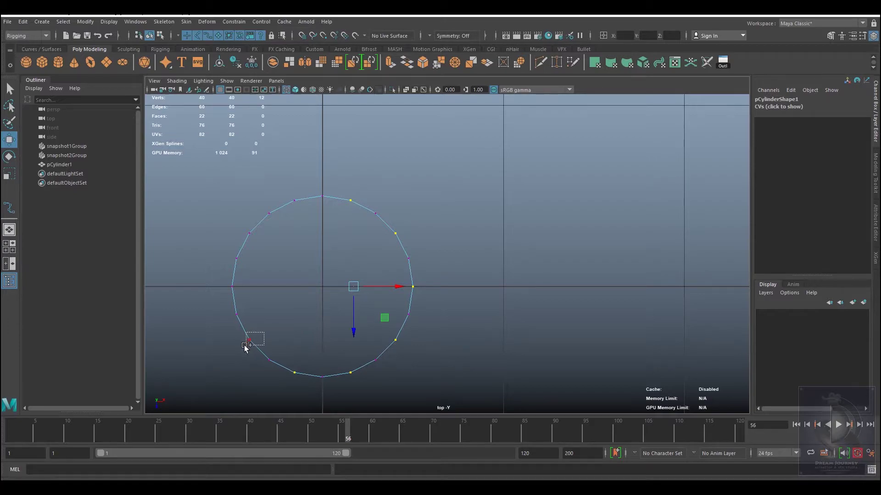
Add the remaining alternate vertices on the left and upper left of the circle
left_click(247, 289, "shift")
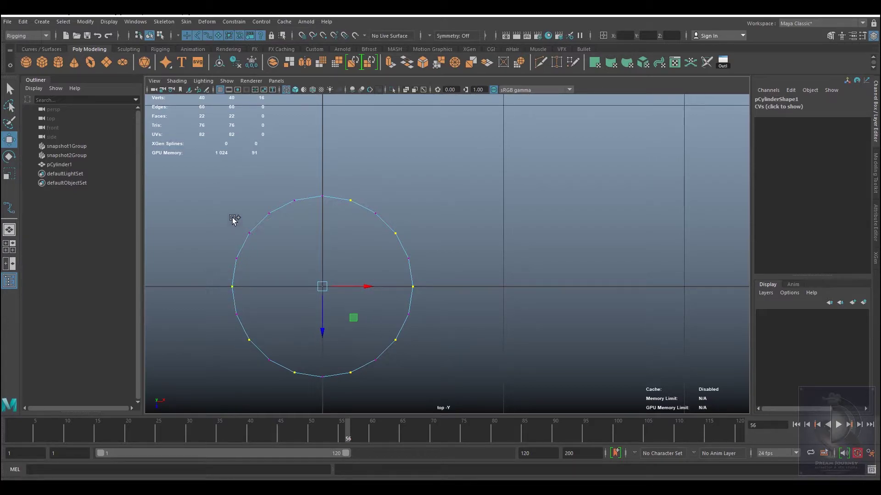
left_click_drag(238, 220, 260, 242, "shift")
left_click_drag(287, 187, 303, 214, "shift")
Scale the alternate vertices into a ten-pointed star profile and return to perspective view
key("r")
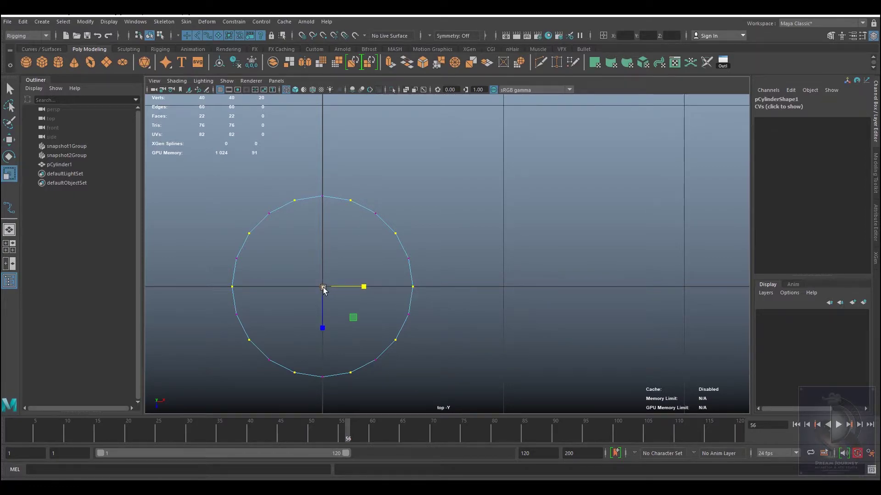
middle_click_drag(360, 260, 501, 226)
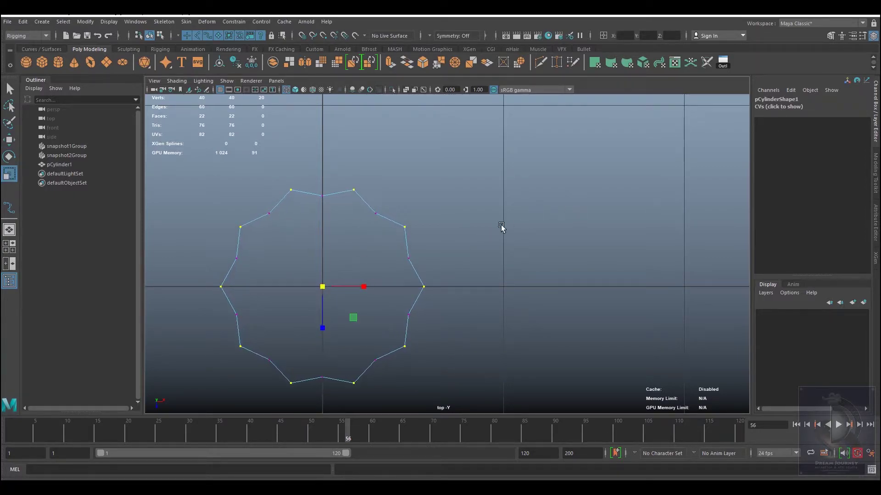
middle_click_drag(333, 284, 508, 209)
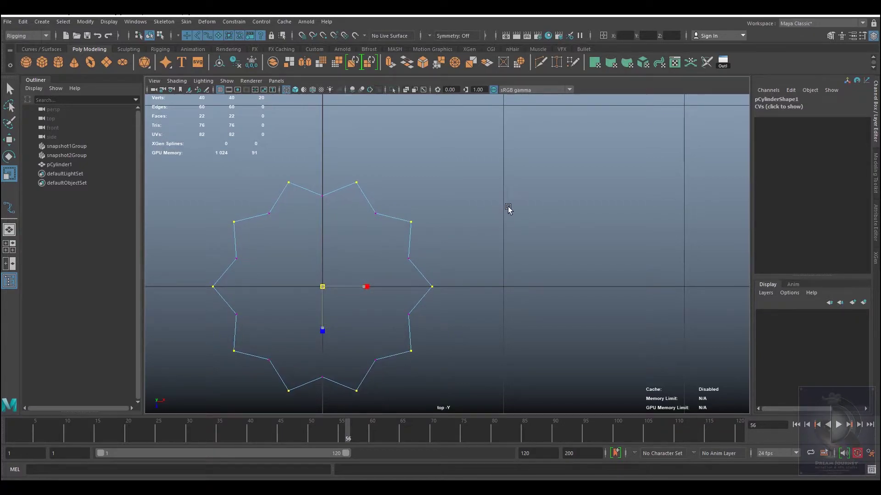
left_click(268, 310)
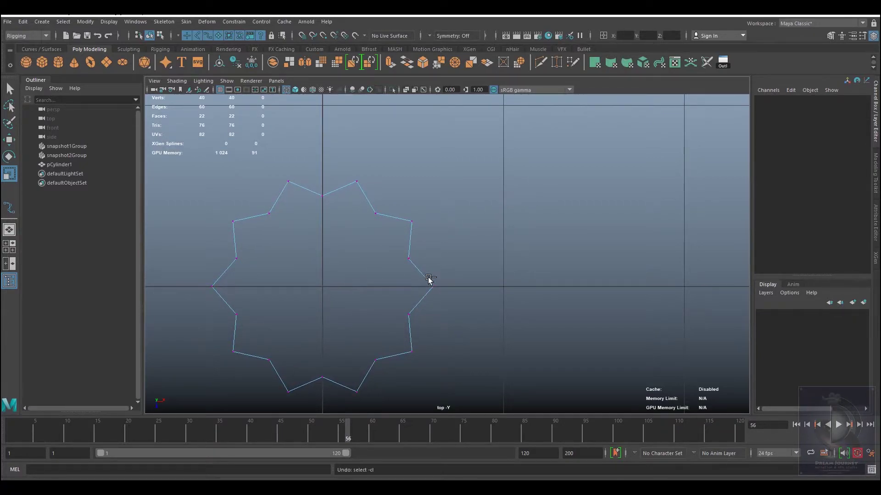
key("ctrl+z")
middle_click_drag(344, 269, 362, 253)
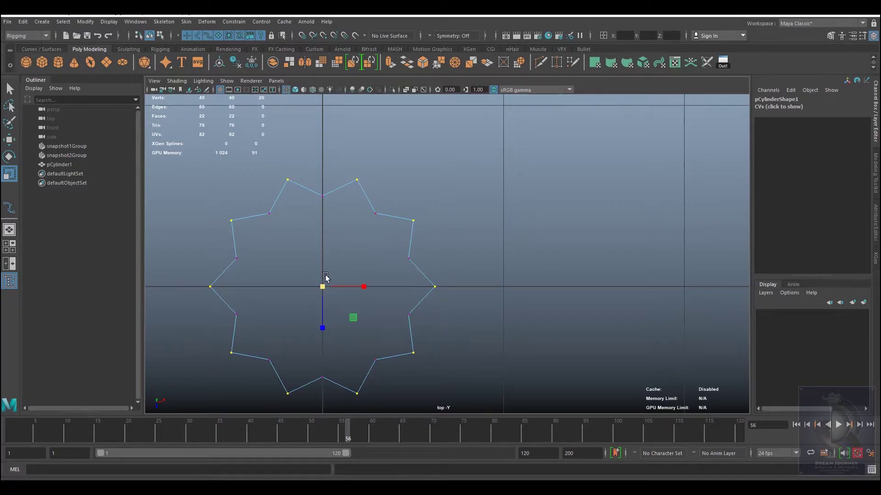
left_click_drag(324, 287, 354, 261)
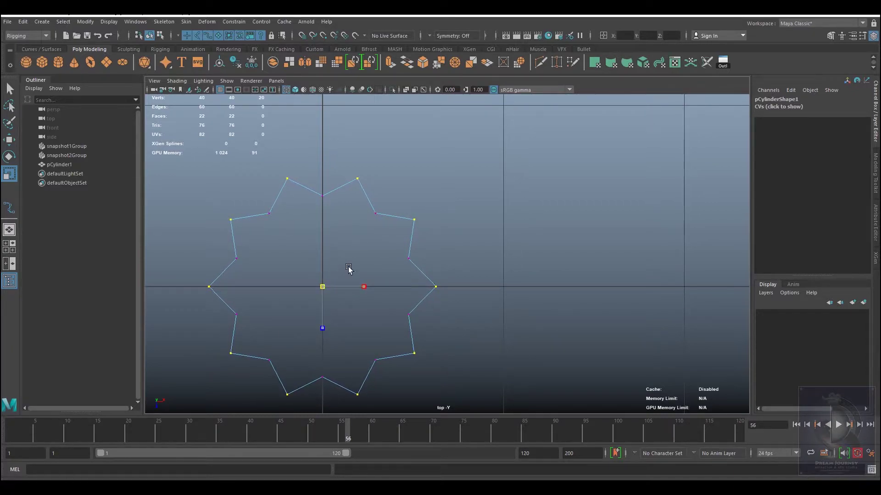
key("space")
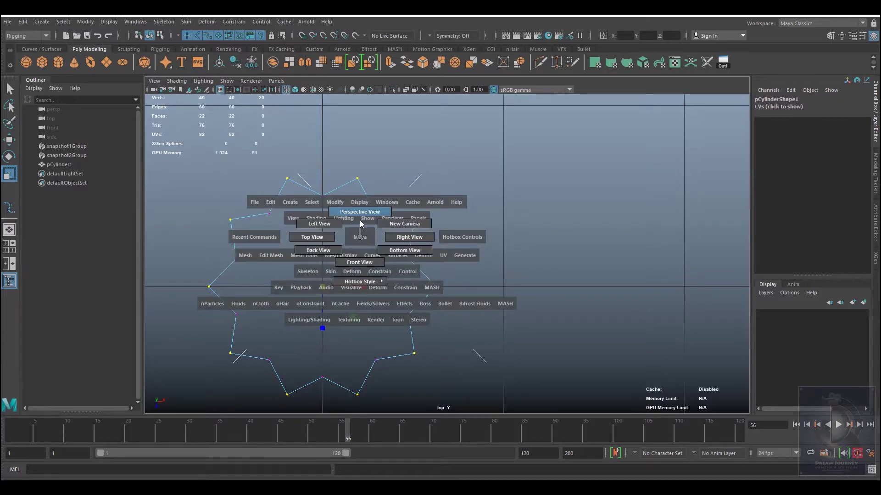
left_click(361, 215)
Deselect the cylinder, turn on shaded display (5) and switch to the front view
mouse_move(434, 250)
left_mouse_down("alt")
mouse_move(400, 247)
mouse_move(437, 228)
left_mouse_up("alt")
left_click(491, 189)
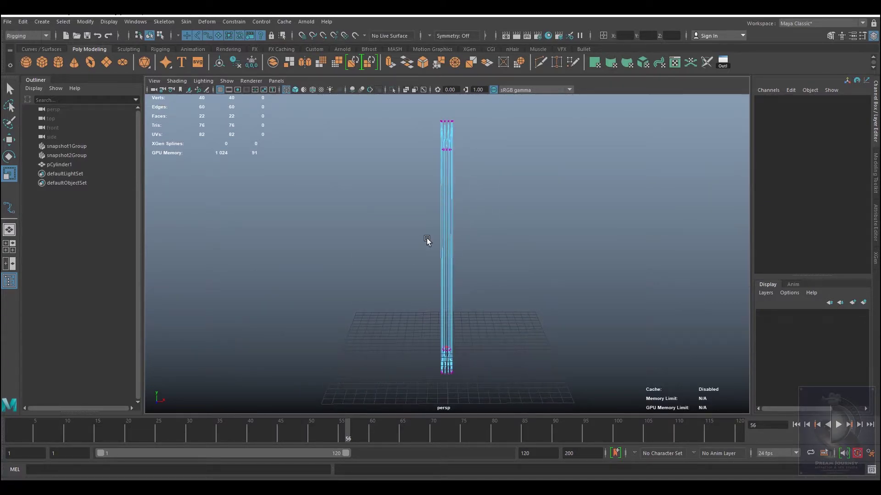
key("5")
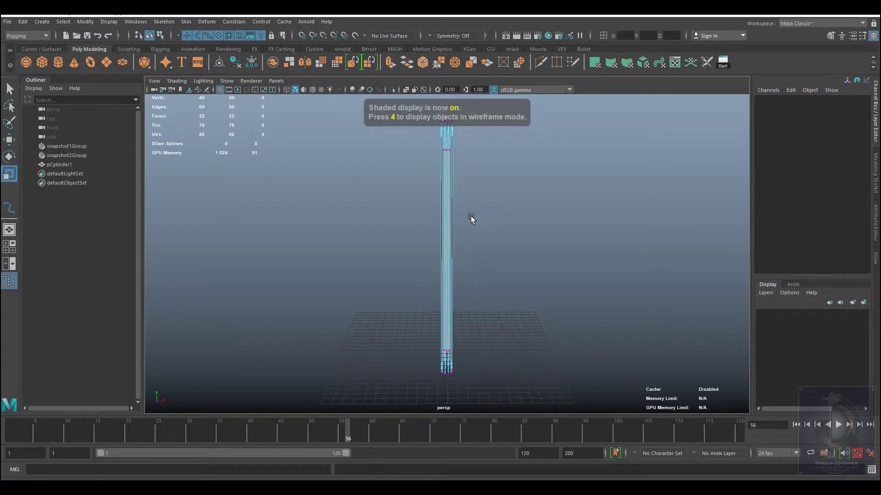
key("space")
left_click_drag(472, 217, 474, 243)
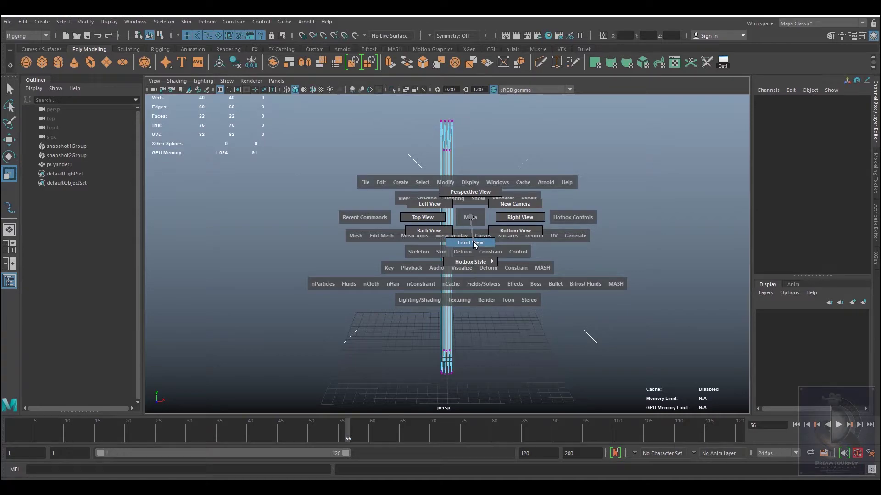
Select the bottom vertex rows and scale them flat in Y
left_click_drag(321, 192, 609, 411)
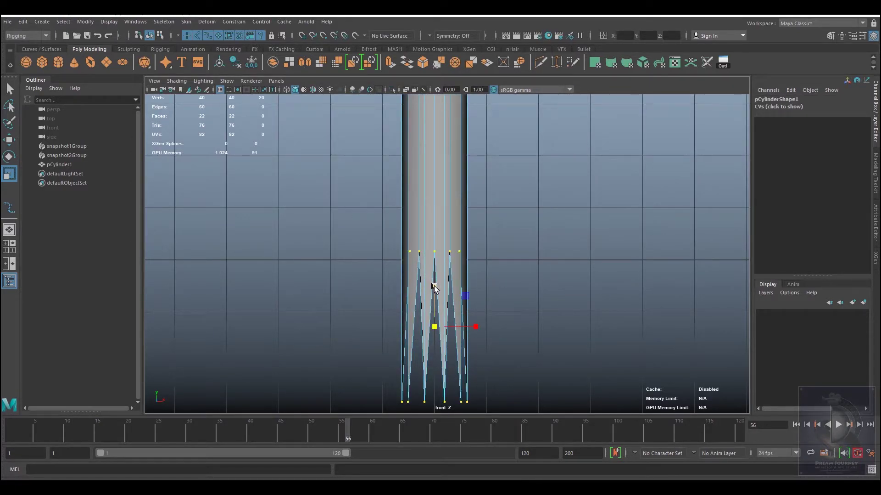
left_click_drag(435, 288, 439, 340)
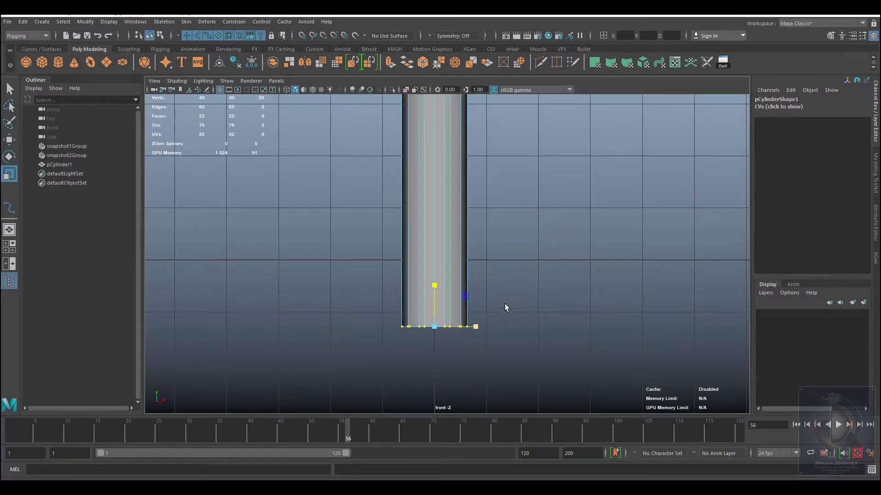
left_click_drag(315, 189, 667, 366)
left_click_drag(334, 201, 580, 342)
left_click_drag(437, 285, 436, 343)
Select the top vertex rows and scale them flat in Y
key("w")
scroll(432, 213, "down", 2)
scroll(451, 225, "down", 3)
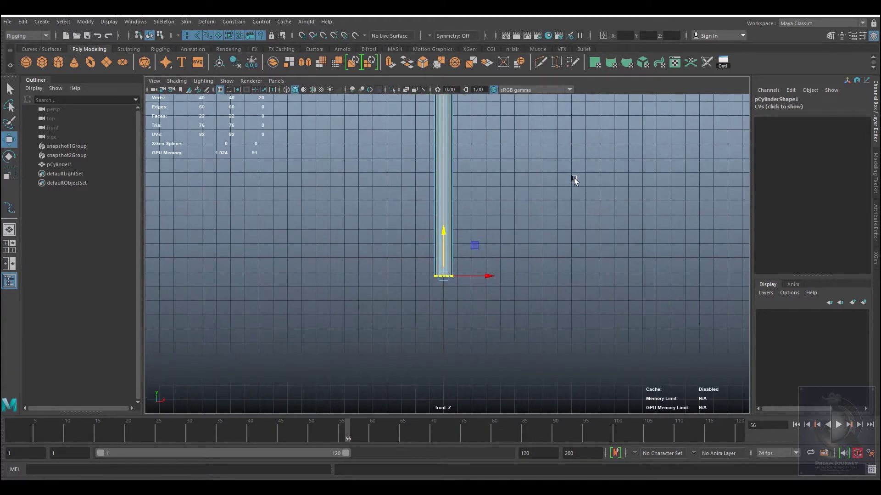
middle_click_drag(574, 180, 425, 347, "alt")
left_click_drag(312, 193, 550, 326)
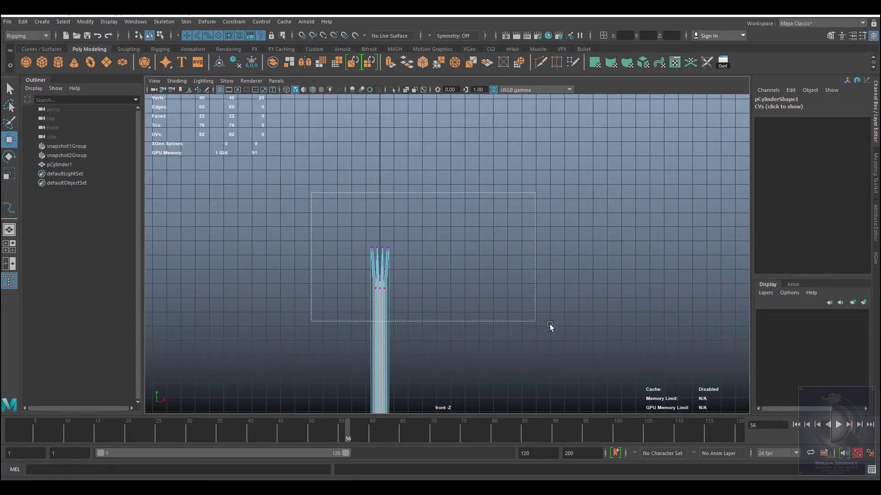
key("r")
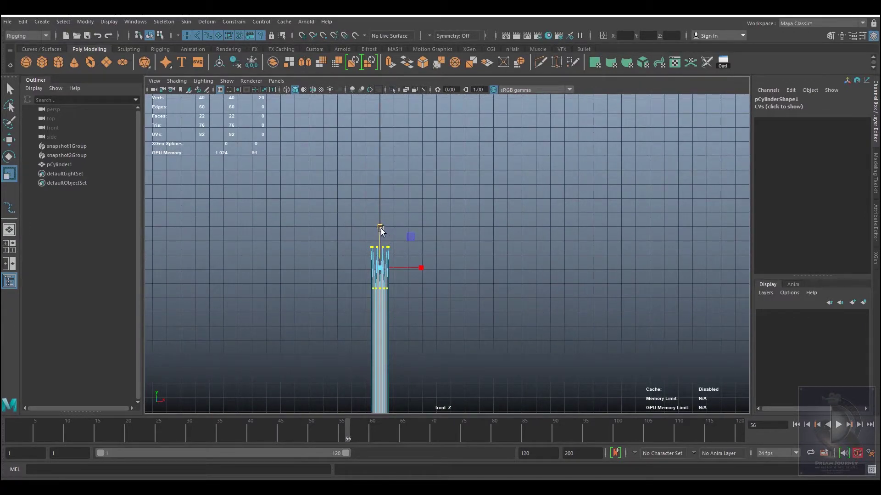
left_click_drag(380, 226, 378, 253)
left_click_drag(378, 293, 379, 300)
Return to Object Mode and switch back to the perspective view
right_click_drag(383, 282, 428, 228)
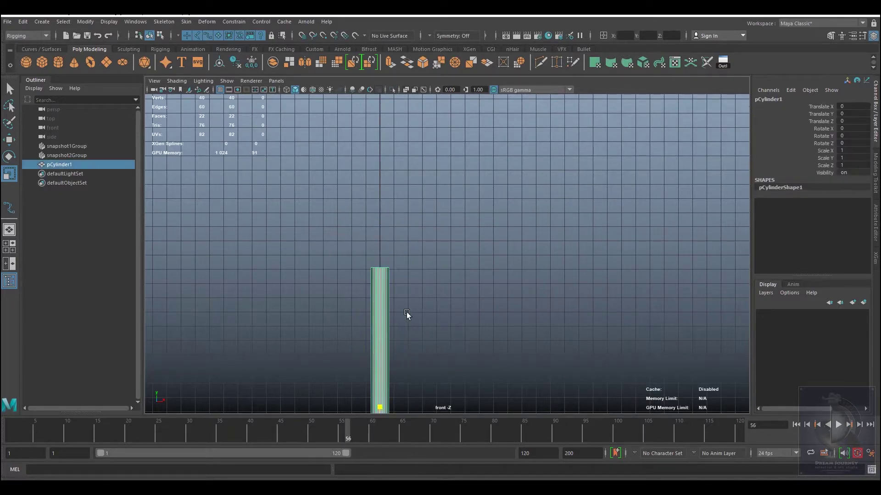
middle_click_drag(364, 281, 387, 255, "alt")
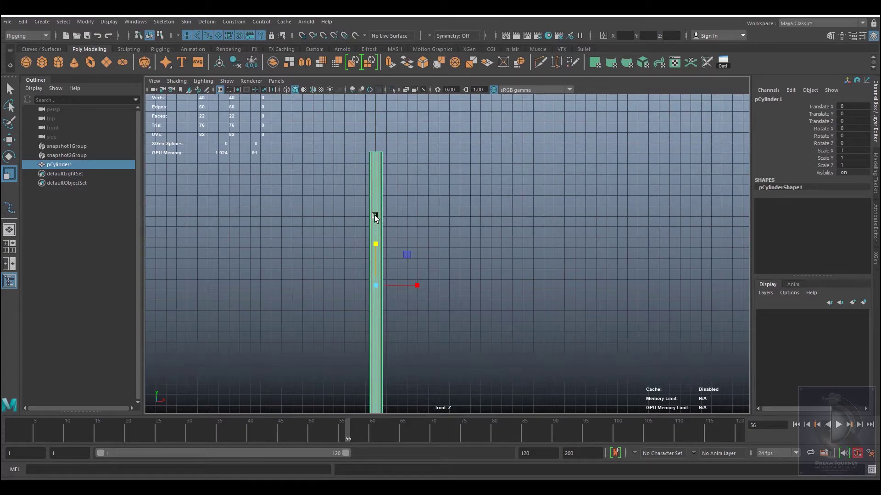
key("space")
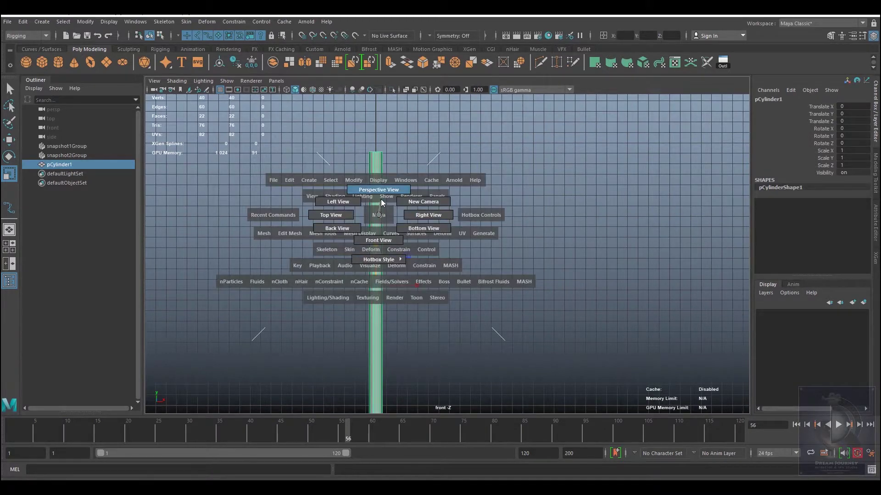
left_click_drag(378, 214, 383, 193)
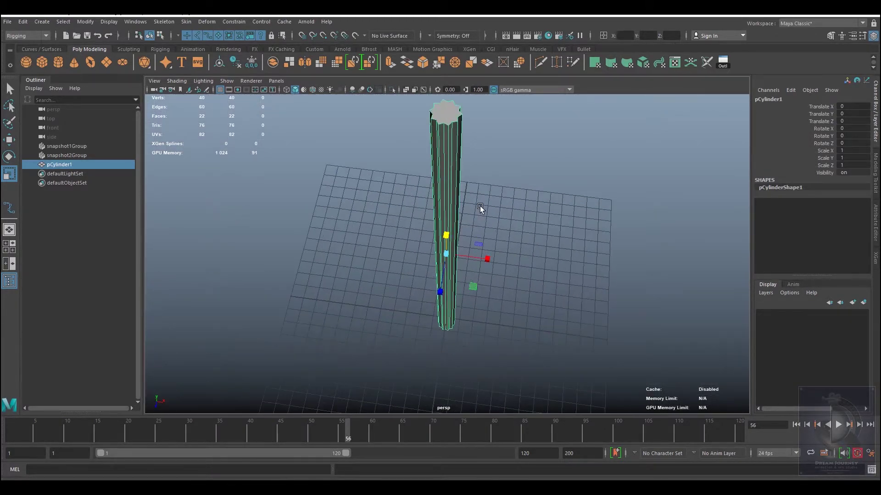
Delete the pole's star-shaped top cap face
mouse_move(465, 197)
left_mouse_down("alt")
mouse_move(417, 194)
mouse_move(423, 147)
left_mouse_up("alt")
scroll(418, 194, "up", 5)
scroll(426, 146, "down", 3)
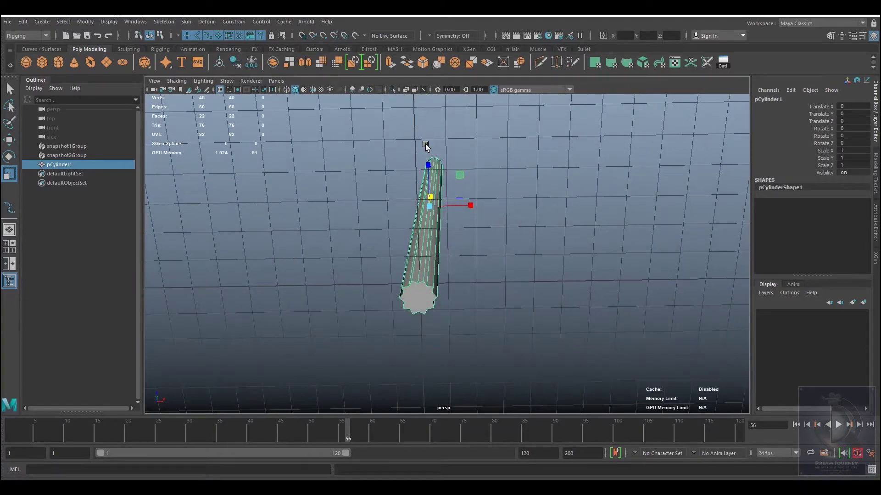
mouse_move(427, 275)
left_mouse_down("alt")
mouse_move(419, 301)
mouse_move(438, 222)
mouse_move(439, 255)
left_mouse_up("alt")
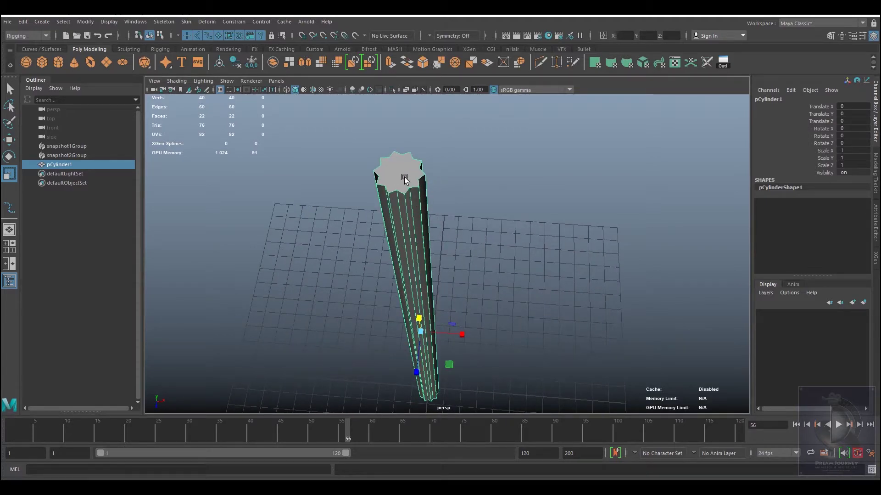
right_click_drag(414, 175, 413, 192)
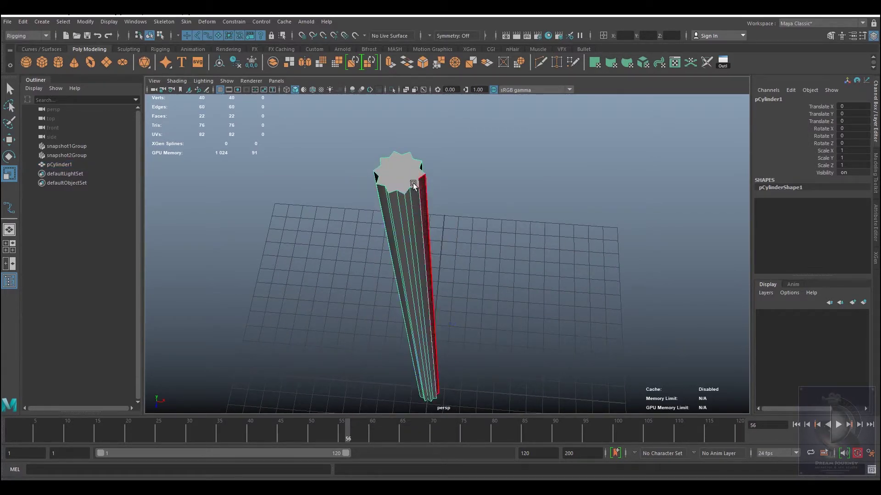
left_click(406, 175)
key("Delete")
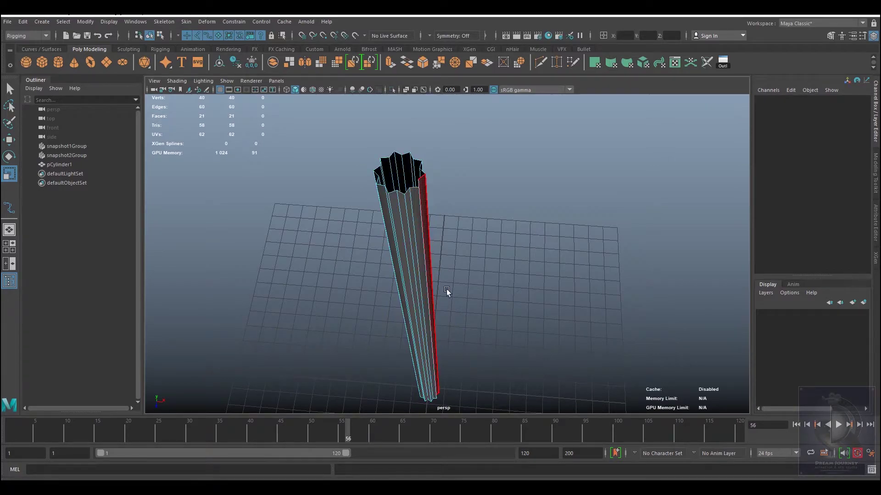
Delete the bottom cap face, leaving an open-ended tube
right_click_drag(447, 288, 343, 220, "alt")
left_click_drag(343, 221, 482, 208, "alt")
right_click_drag(431, 314, 423, 346, "alt")
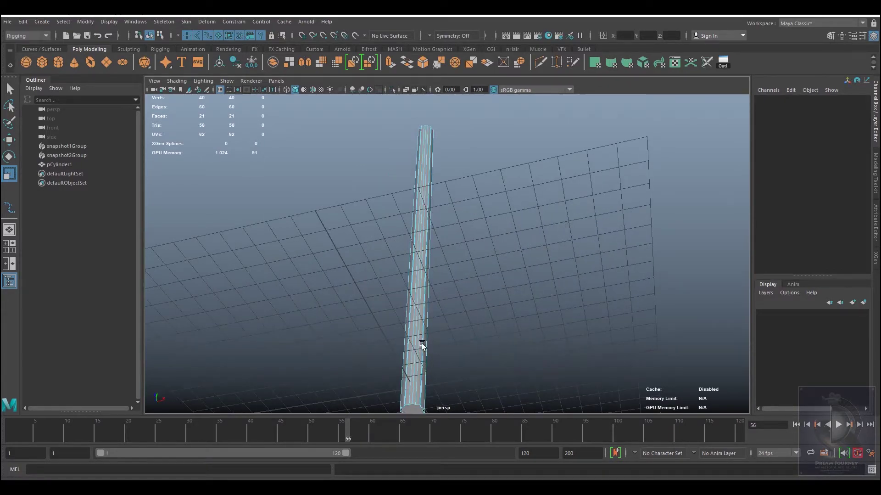
mouse_move(426, 237)
left_mouse_down("alt")
mouse_move(441, 277)
mouse_move(435, 256)
left_mouse_up("alt")
left_click(415, 347)
left_click(415, 348)
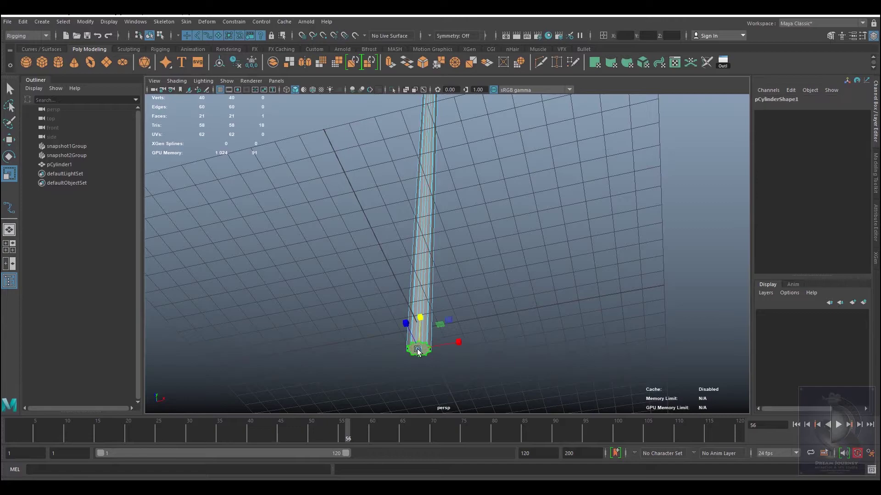
key("Delete")
Frame the upright tube close up from the side
right_click_drag(472, 278, 311, 218, "alt")
left_click_drag(311, 218, 527, 309, "alt")
right_click_drag(527, 308, 497, 219, "alt")
left_click_drag(494, 213, 406, 187, "alt")
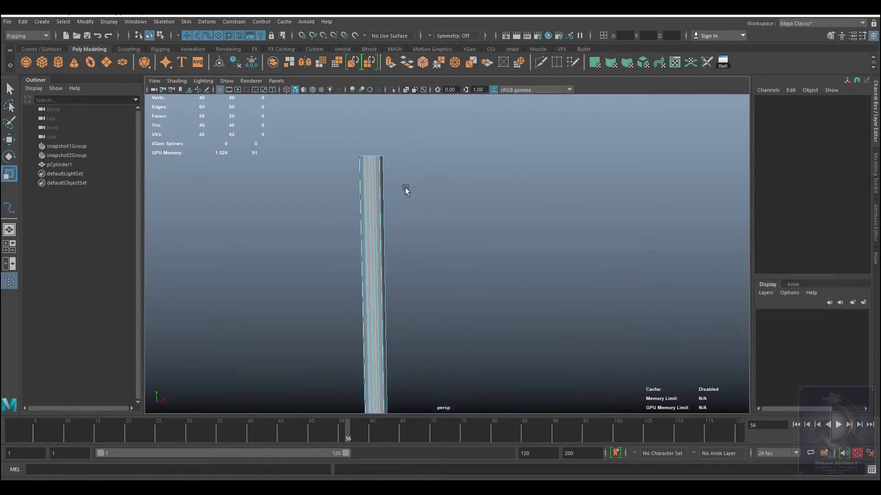
left_click_drag(445, 235, 403, 222, "alt")
Put the cylinder in edge selection mode with the Move tool active
right_click(402, 215)
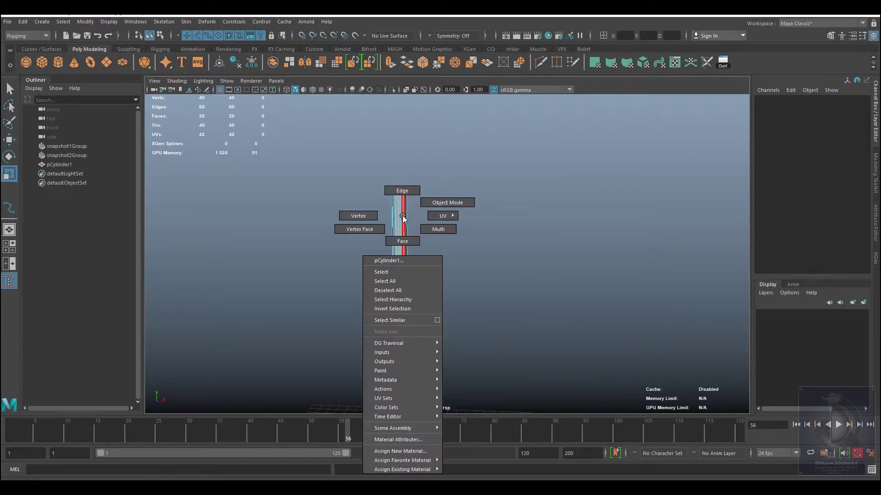
left_click(449, 205)
mouse_move(401, 227)
right_mouse_down()
mouse_move(360, 230)
mouse_move(400, 204)
right_mouse_up()
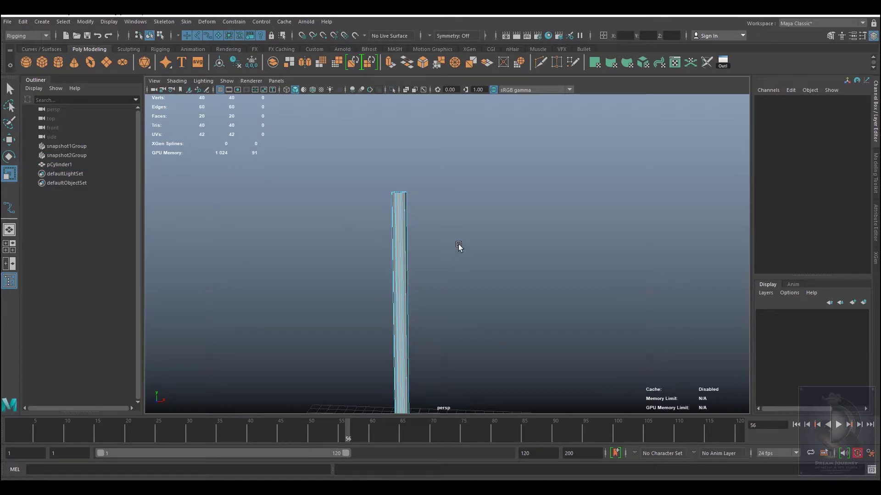
left_click_drag(463, 242, 379, 263)
key("w")
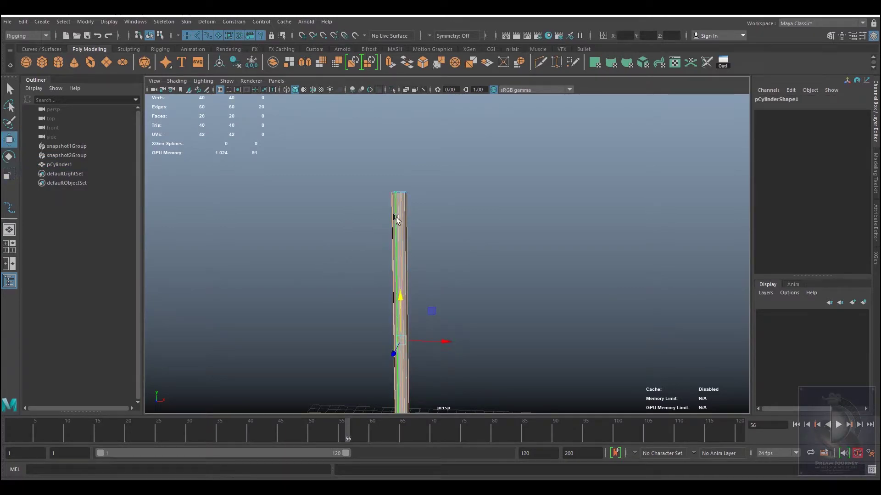
Insert 25 evenly spaced edge loops along the tube using Multiple edge loops
right_click(402, 225, "shift")
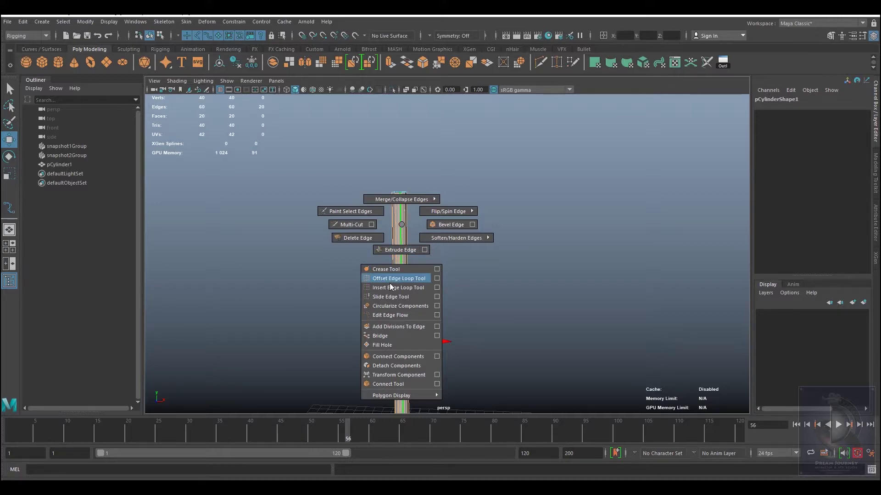
left_click(434, 285)
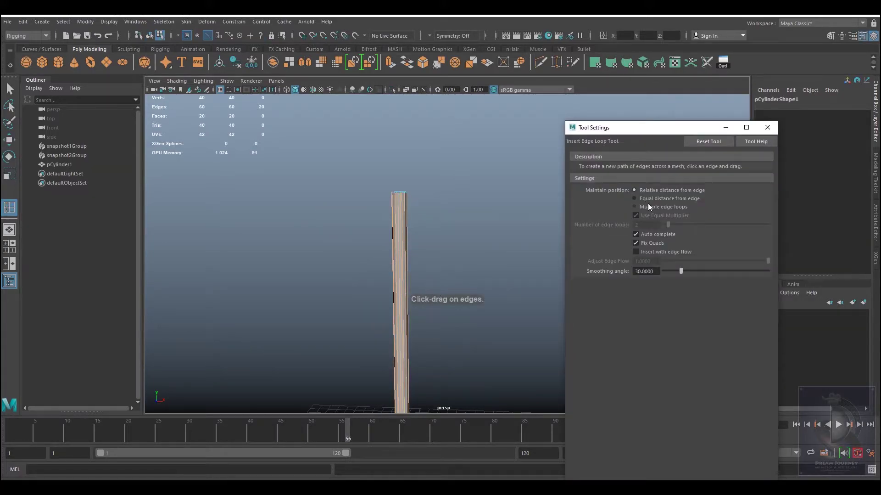
left_click(650, 207)
left_click(648, 224)
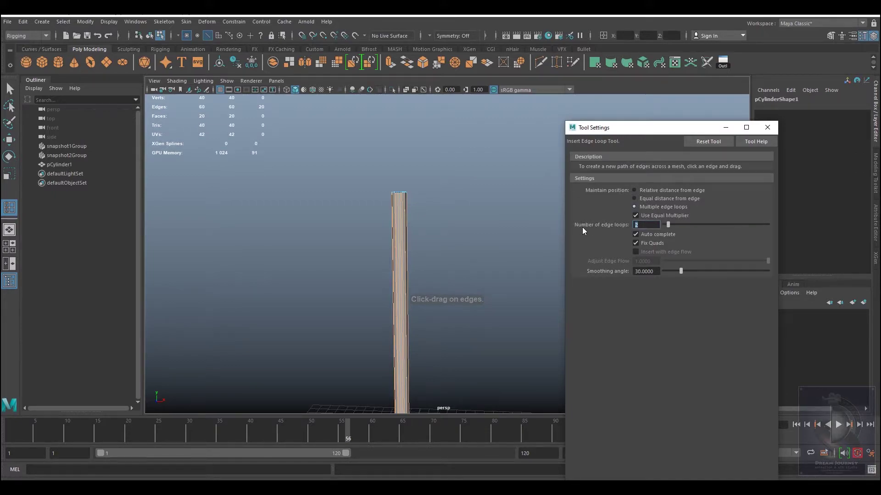
type("5")
key("Return")
left_click(402, 269)
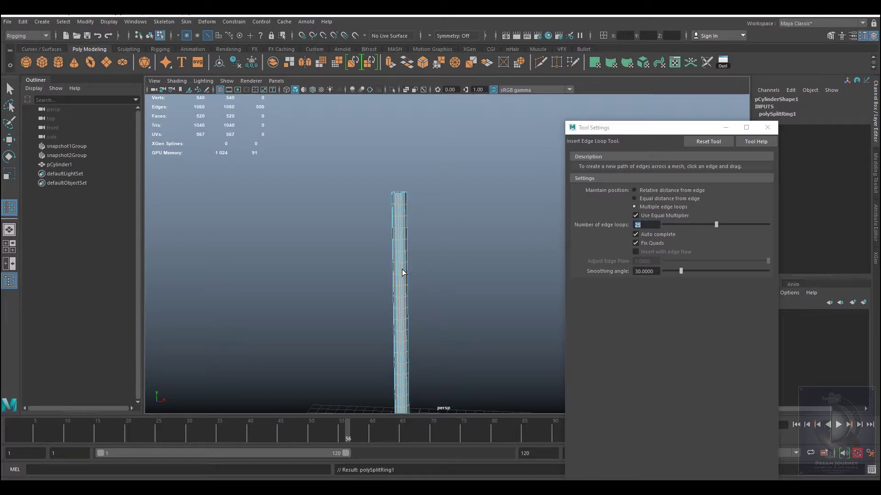
left_click_drag(450, 294, 398, 277, "alt")
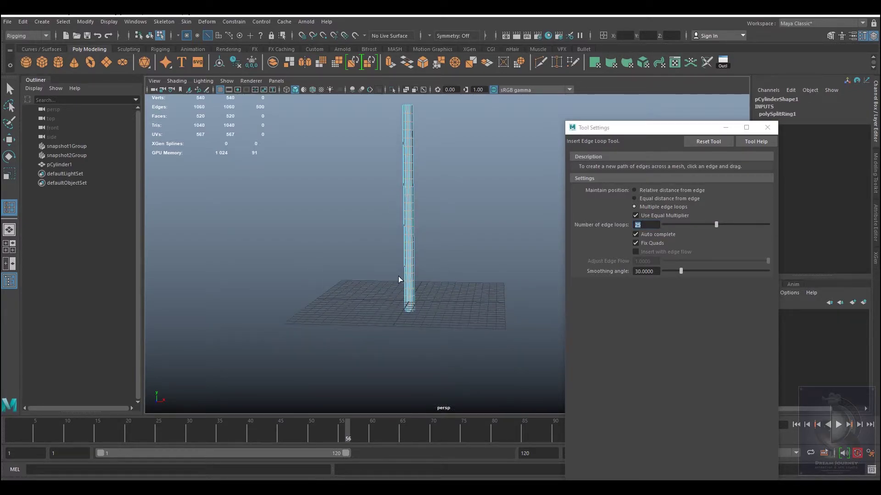
right_click_drag(398, 276, 649, 394, "alt")
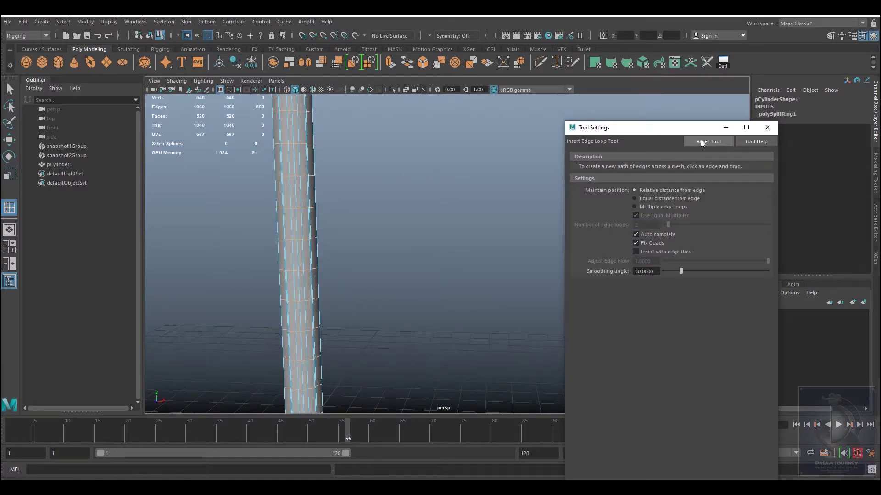
left_click(767, 127)
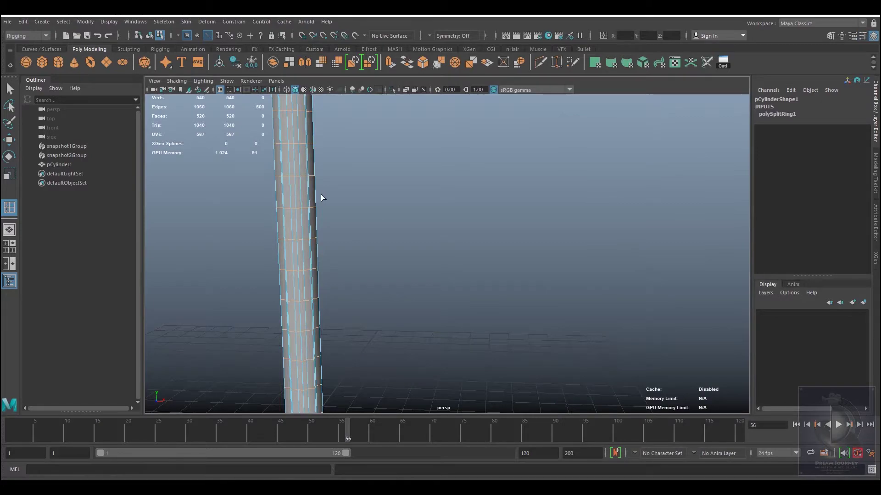
Return the cylinder to Object Mode and show it as a smooth mesh preview (3)
key("w")
right_click_drag(295, 144, 339, 130)
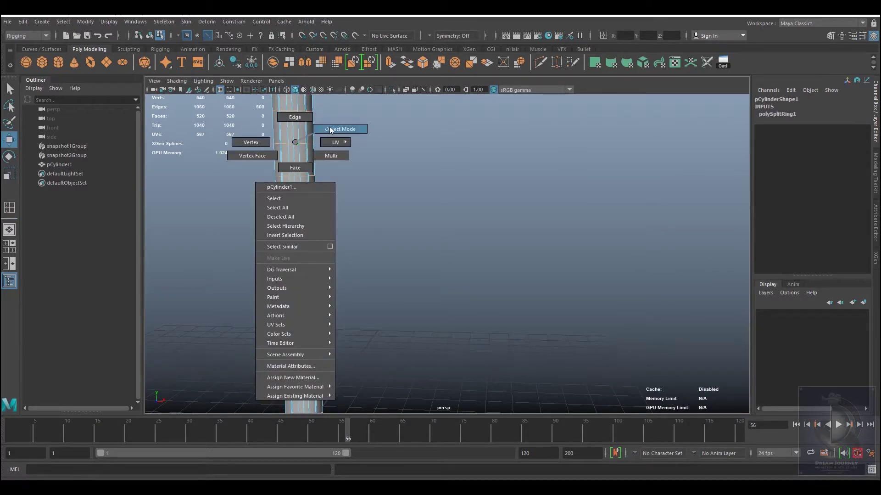
left_click(370, 164)
mouse_move(371, 165)
left_mouse_down("alt")
mouse_move(304, 173)
mouse_move(359, 218)
mouse_move(367, 245)
mouse_move(337, 260)
mouse_move(421, 211)
left_mouse_up("alt")
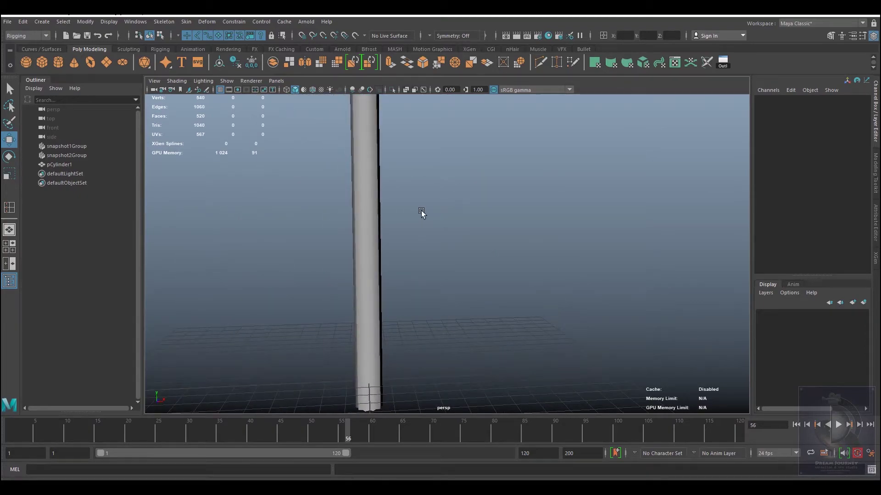
left_click(356, 223)
key("3")
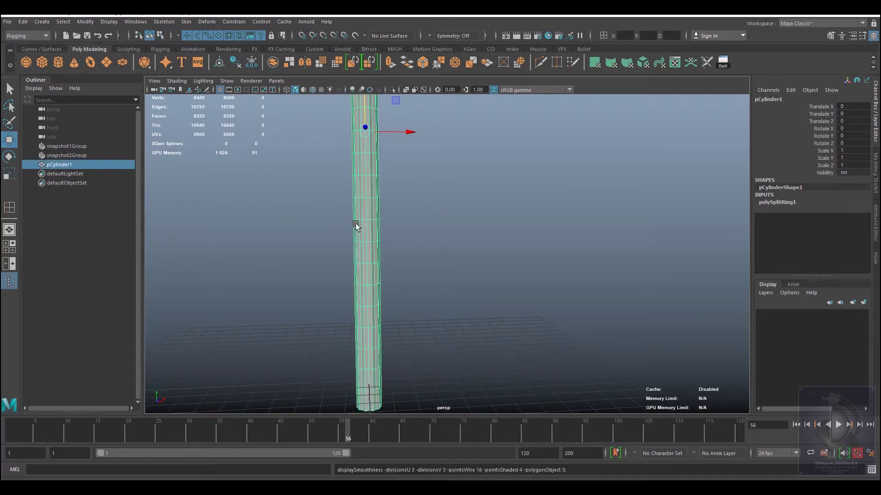
left_click(532, 263)
Frame the cylinder upright and delete its construction history from the shelf
middle_click_drag(382, 214, 422, 319, "alt")
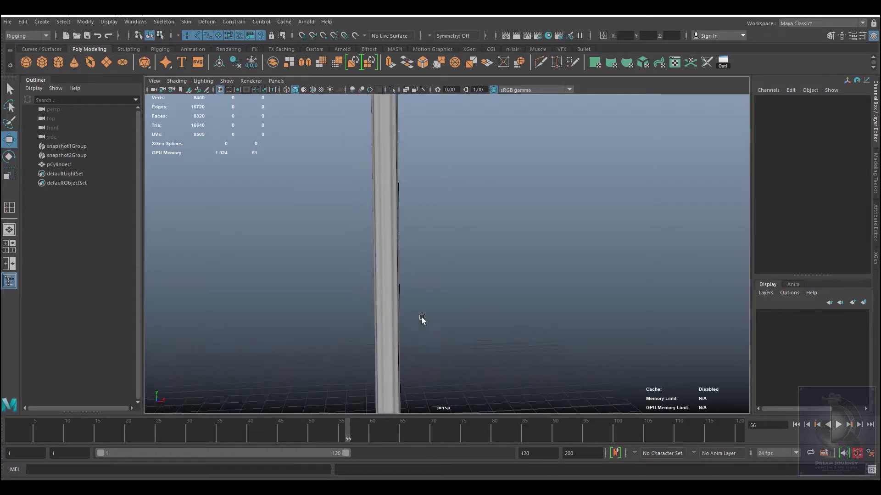
middle_click_drag(449, 175, 460, 366, "alt")
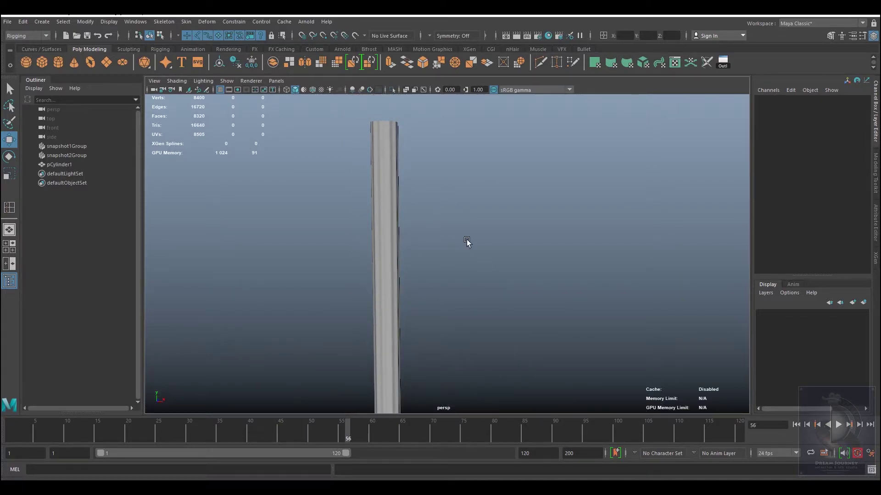
mouse_move(467, 238)
left_mouse_down("alt")
mouse_move(442, 252)
mouse_move(304, 257)
left_mouse_up("alt")
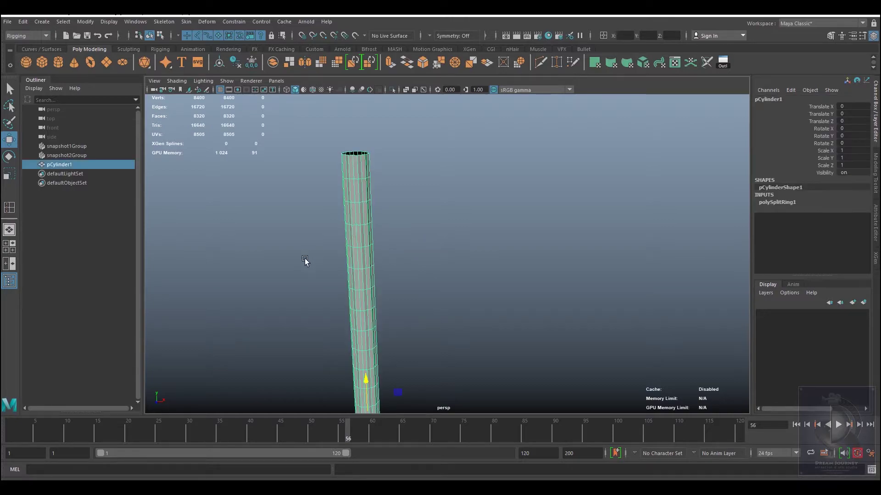
mouse_move(387, 198)
left_mouse_down("alt")
mouse_move(429, 255)
mouse_move(360, 255)
mouse_move(484, 299)
mouse_move(445, 305)
left_mouse_up("alt")
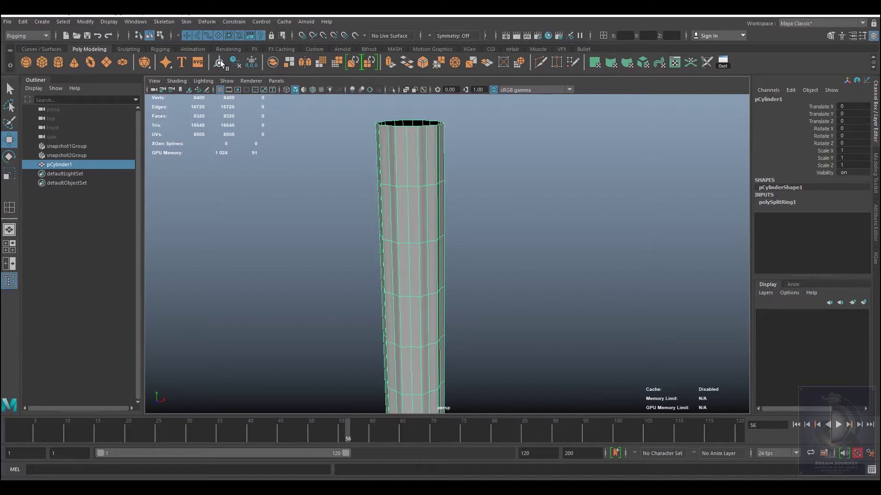
left_click(236, 62)
Zoom in close on the cylinder's open top, stepping back through earlier camera views
left_click_drag(431, 191, 400, 186, "alt")
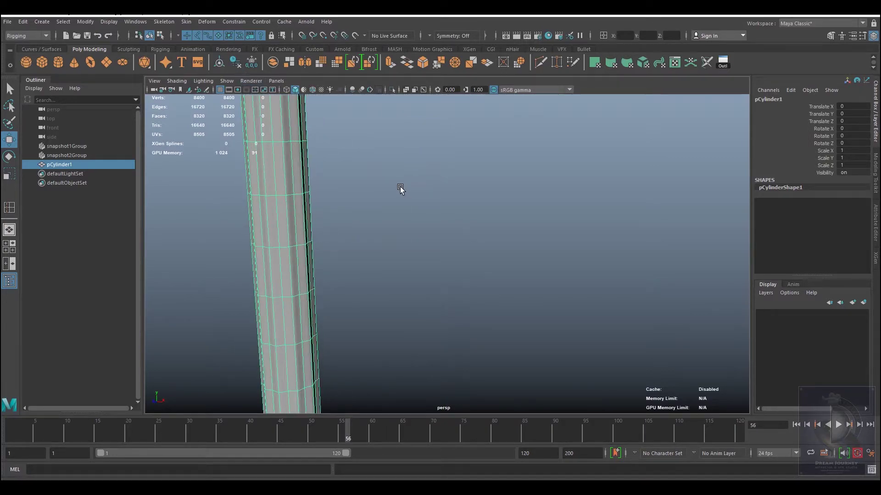
key("bracketleft")
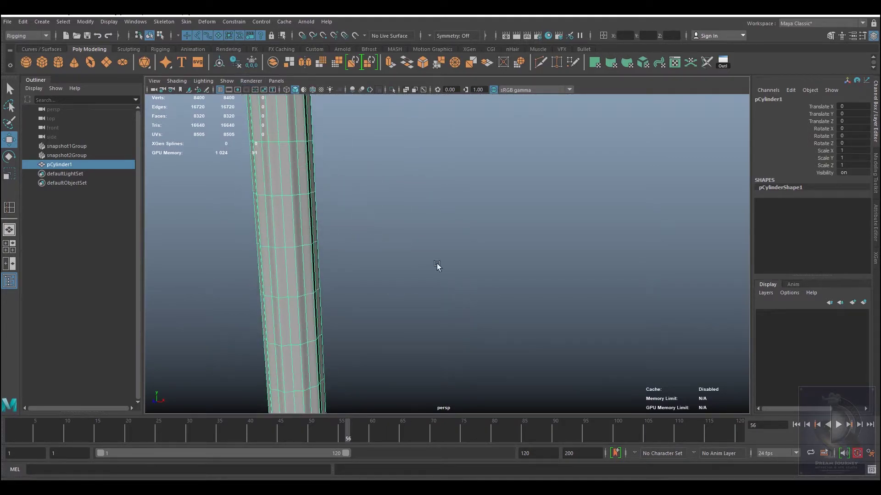
key("bracketleft")
right_click_drag(428, 276, 452, 305, "alt")
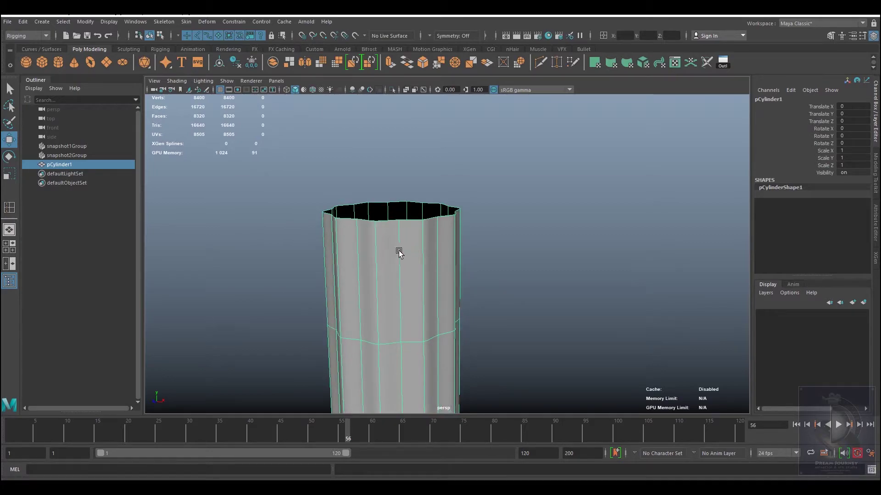
key("bracketleft")
key("bracketleft")
key("bracketleft")
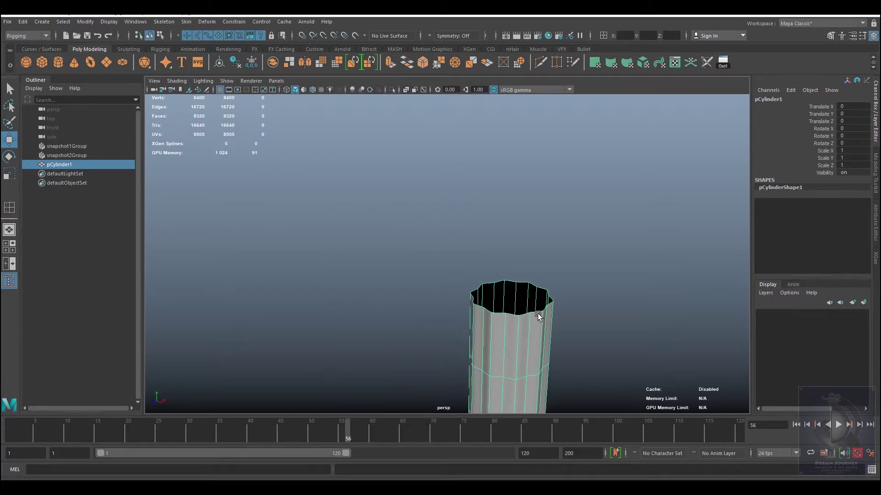
key("bracketleft")
key("bracketleft")
key("bracketleft")
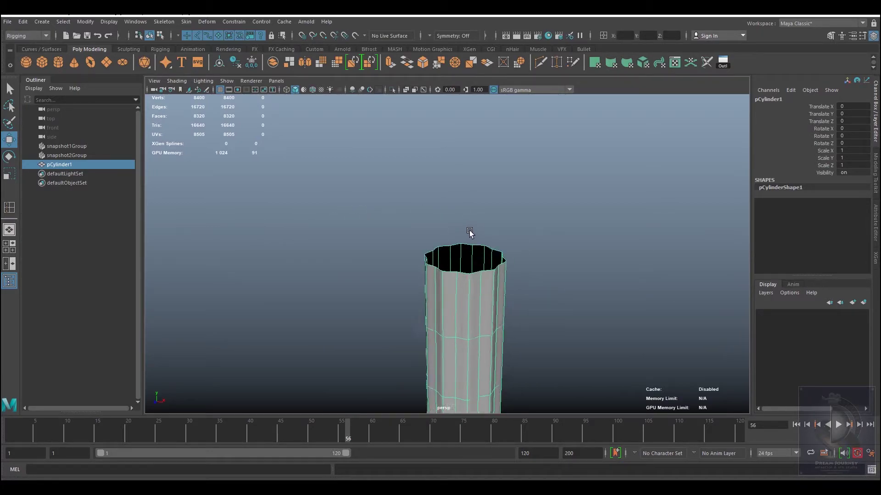
key("bracketleft")
right_click_drag(486, 327, 512, 335, "alt")
key("bracketleft")
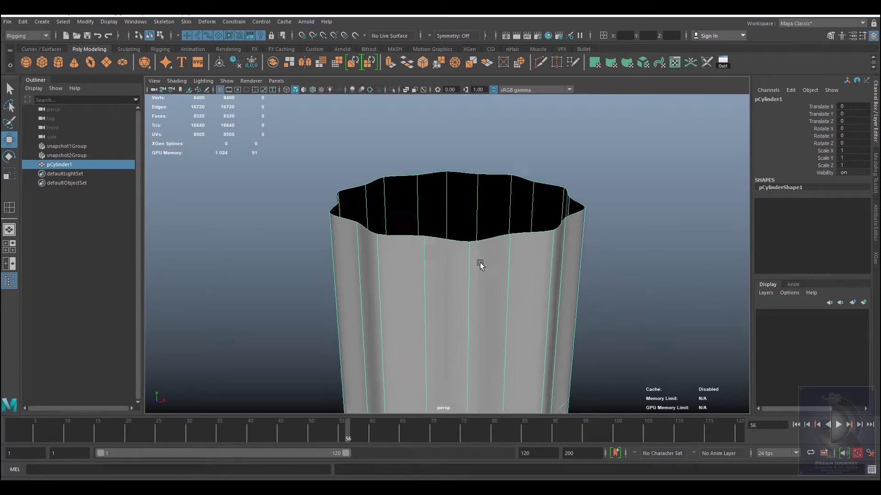
key("bracketleft")
key("bracketleft")
Switch to Edge mode and select two vertical edge loops on the cylinder
right_click_drag(443, 244, 443, 212)
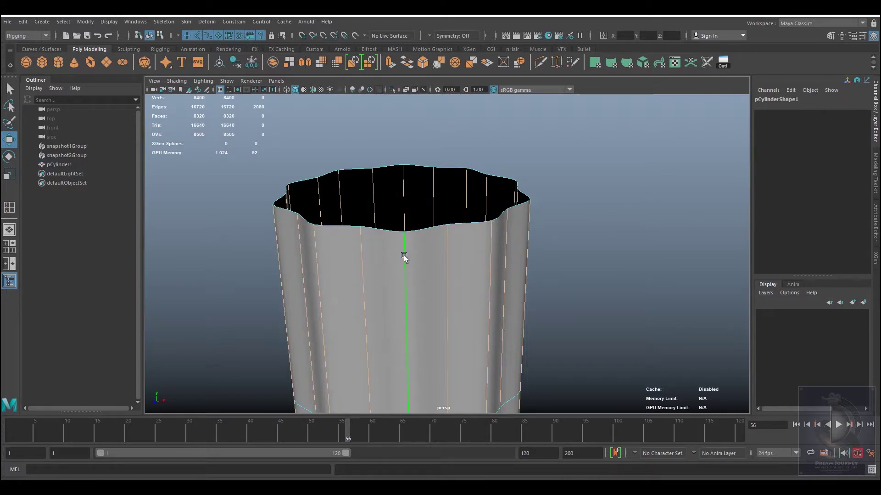
left_click(563, 232)
double_click(403, 270)
double_click(319, 266, "shift")
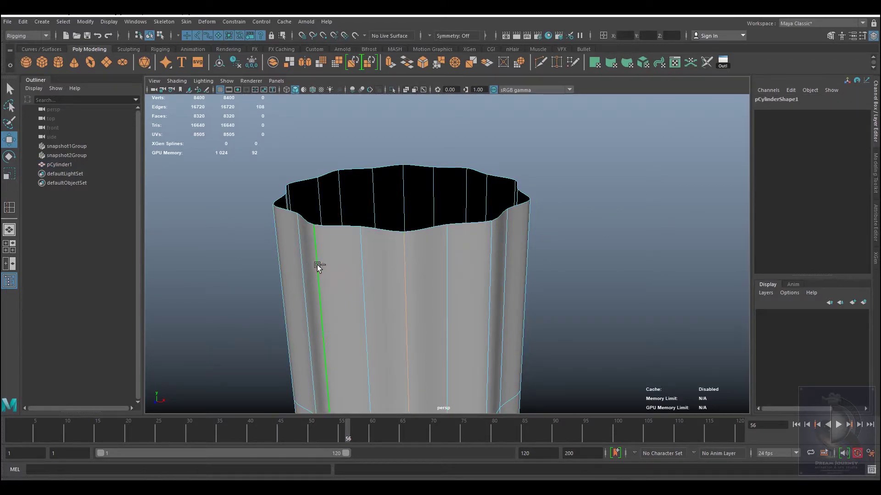
left_click_drag(334, 276, 488, 246, "alt")
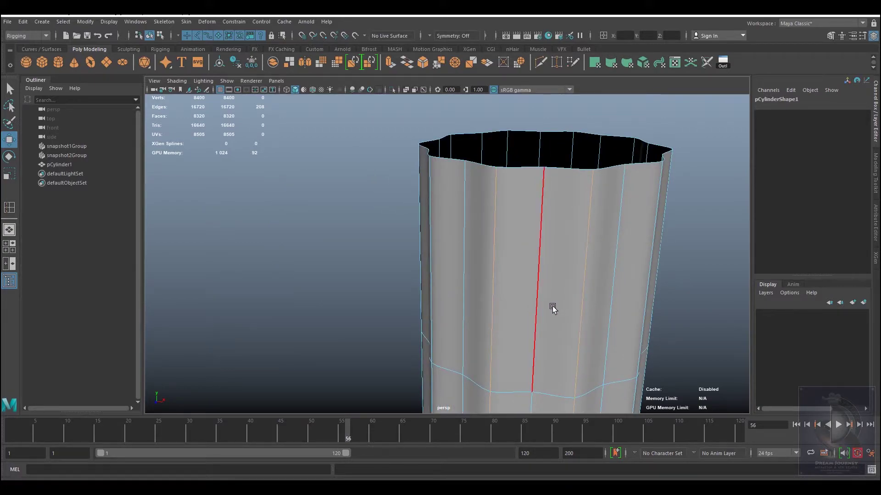
Add another vertical edge and edge loop to the selection while orbiting the cylinder
left_click_drag(552, 308, 547, 276, "alt")
right_click_drag(547, 275, 514, 301, "alt")
mouse_move(514, 301)
left_mouse_down("alt")
mouse_move(592, 299)
mouse_move(278, 253)
mouse_move(337, 275)
mouse_move(460, 291)
mouse_move(517, 274)
left_mouse_up("alt")
left_click(553, 270, "shift")
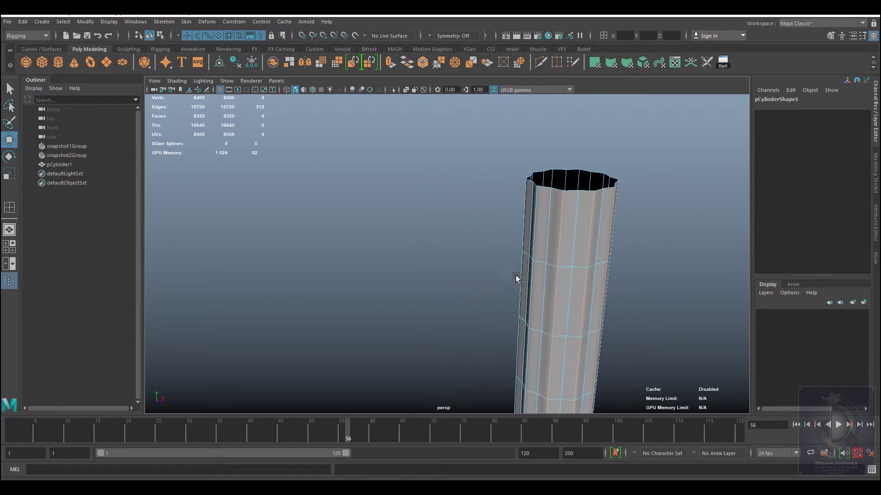
double_click(535, 235, "shift")
mouse_move(555, 250)
left_mouse_down("alt")
mouse_move(571, 252)
mouse_move(585, 311)
mouse_move(659, 298)
left_mouse_up("alt")
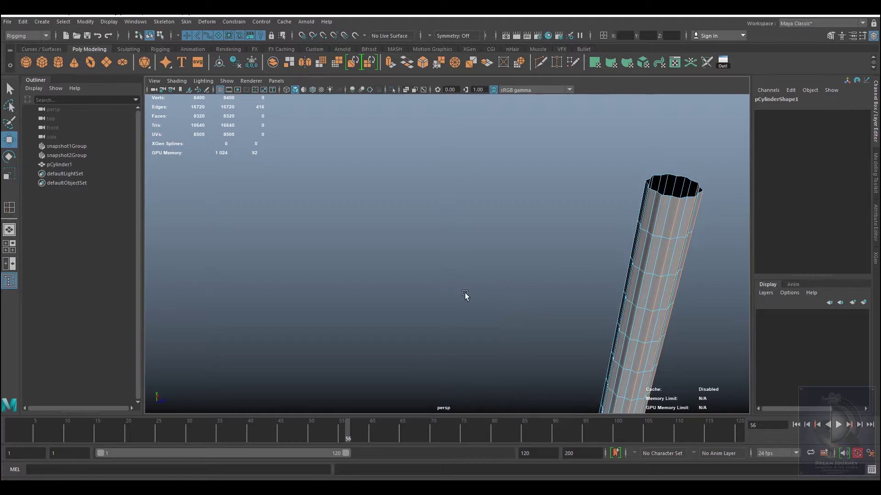
mouse_move(465, 295)
left_mouse_down("alt")
mouse_move(198, 369)
mouse_move(253, 342)
mouse_move(472, 329)
left_mouse_up("alt")
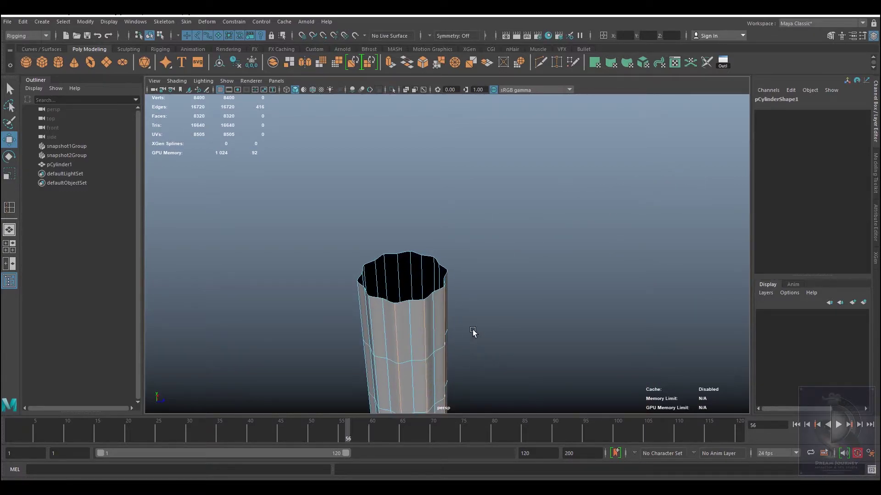
middle_click_drag(473, 329, 488, 261, "alt")
right_click_drag(489, 261, 515, 277, "alt")
scroll(477, 247, "up", 2)
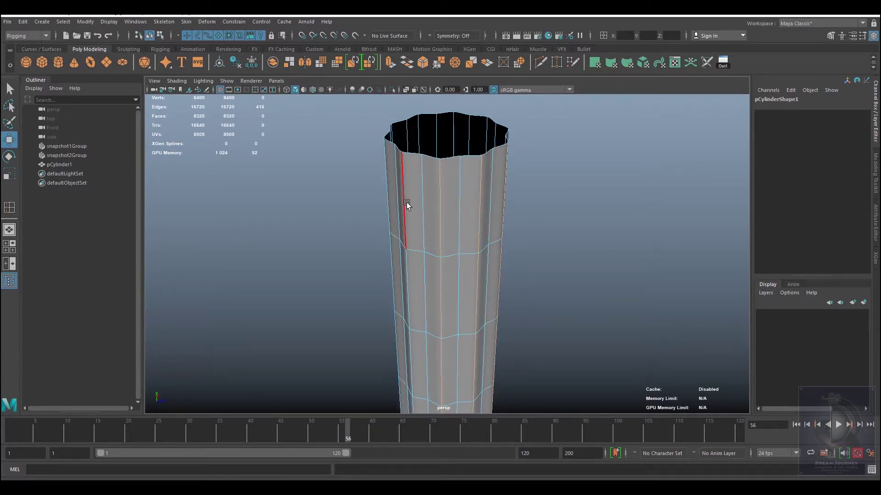
Add six more alternating vertical edge loops around the cylinder to the selection
double_click(404, 200, "shift")
left_click_drag(516, 233, 554, 228, "alt")
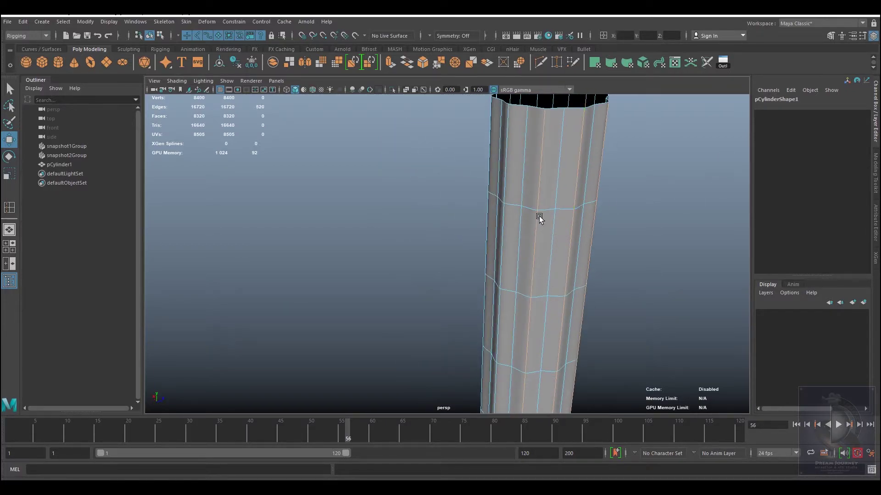
double_click(507, 180, "shift")
mouse_move(524, 190)
left_mouse_down("alt")
mouse_move(572, 201)
mouse_move(591, 219)
mouse_move(584, 216)
mouse_move(683, 210)
mouse_move(581, 166)
left_mouse_up("alt")
double_click(558, 183, "shift")
double_click(554, 148, "shift")
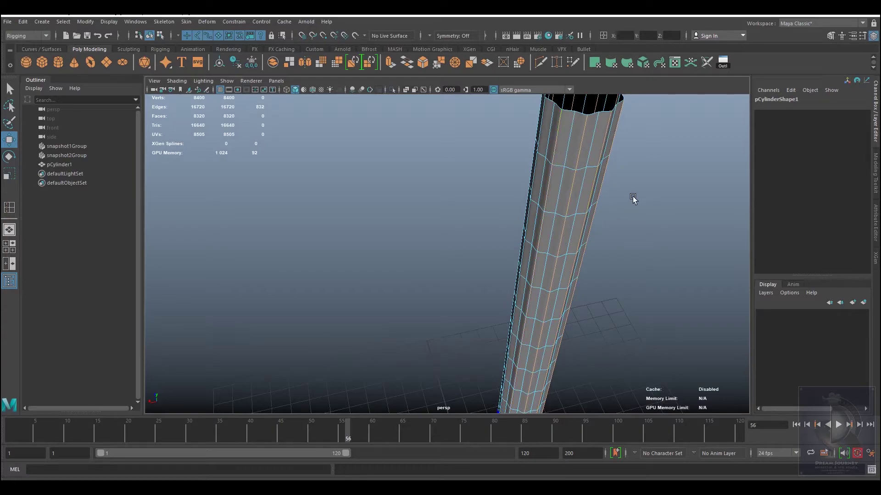
mouse_move(626, 226)
left_mouse_down("alt")
mouse_move(609, 291)
mouse_move(661, 287)
left_mouse_up("alt")
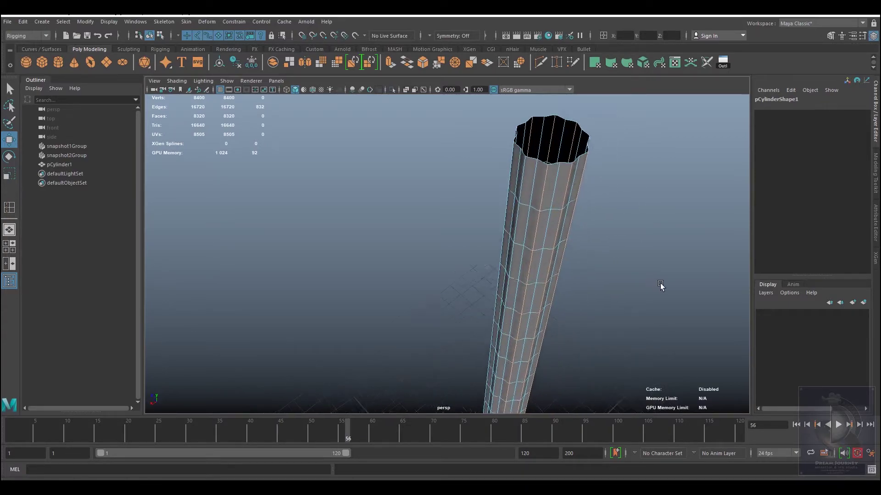
double_click(522, 178, "shift")
mouse_move(608, 213)
left_mouse_down("alt")
mouse_move(662, 217)
mouse_move(665, 209)
left_mouse_up("alt")
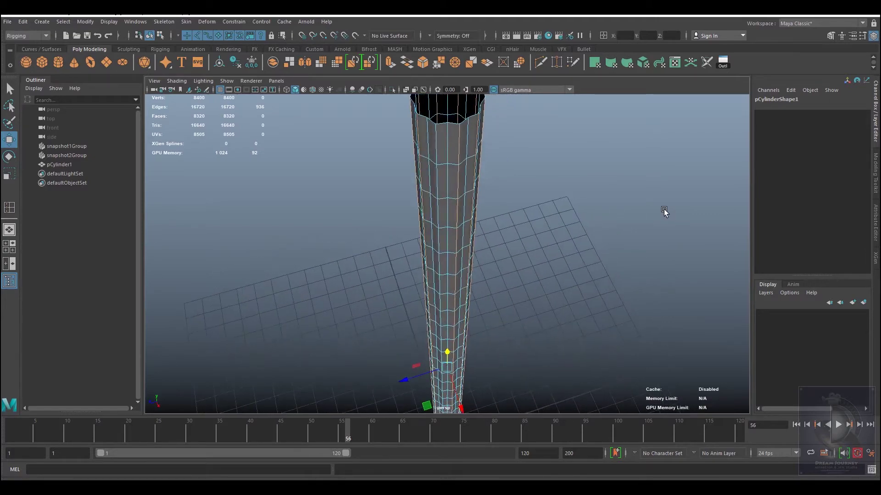
double_click(436, 136, "shift")
mouse_move(565, 209)
left_mouse_down("alt")
mouse_move(498, 199)
mouse_move(566, 180)
mouse_move(583, 160)
mouse_move(636, 153)
mouse_move(561, 182)
mouse_move(463, 179)
left_mouse_up("alt")
right_click_drag(464, 179, 596, 310, "alt")
mouse_move(596, 311)
left_mouse_down("alt")
mouse_move(572, 310)
mouse_move(562, 267)
mouse_move(525, 252)
mouse_move(535, 267)
mouse_move(586, 256)
mouse_move(535, 226)
mouse_move(517, 236)
left_mouse_up("alt")
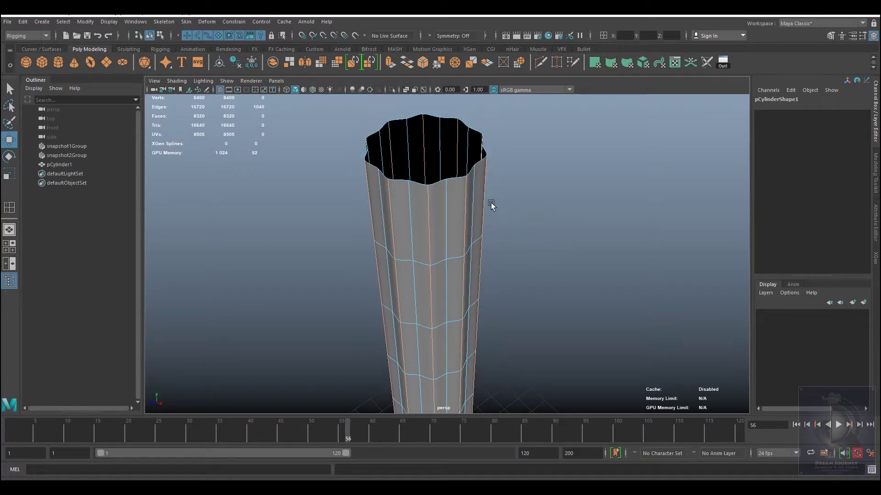
Bevel the selected edge loops with Fraction 0.1 and 2 segments to form flutes
right_click(441, 198, "shift")
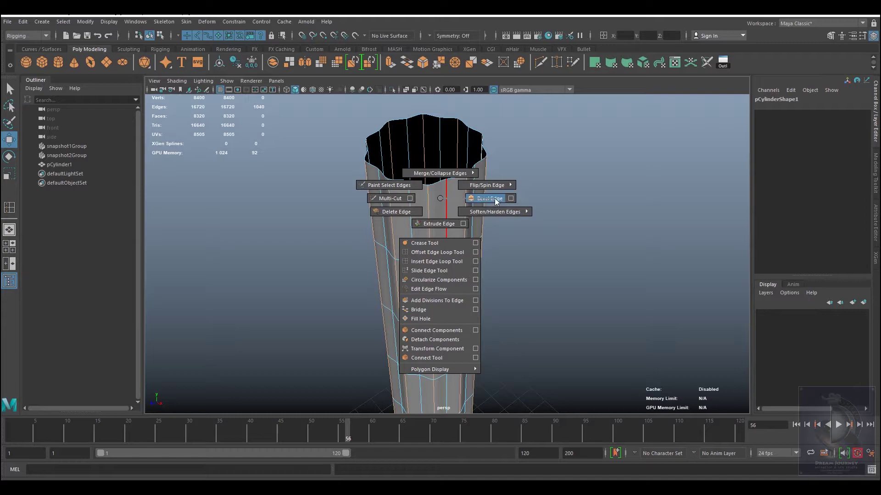
left_click(494, 198)
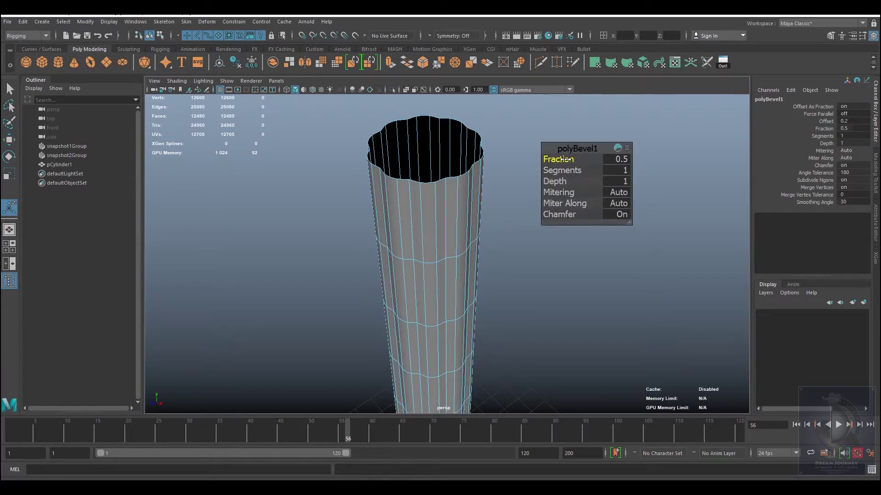
left_click_drag(566, 159, 568, 159)
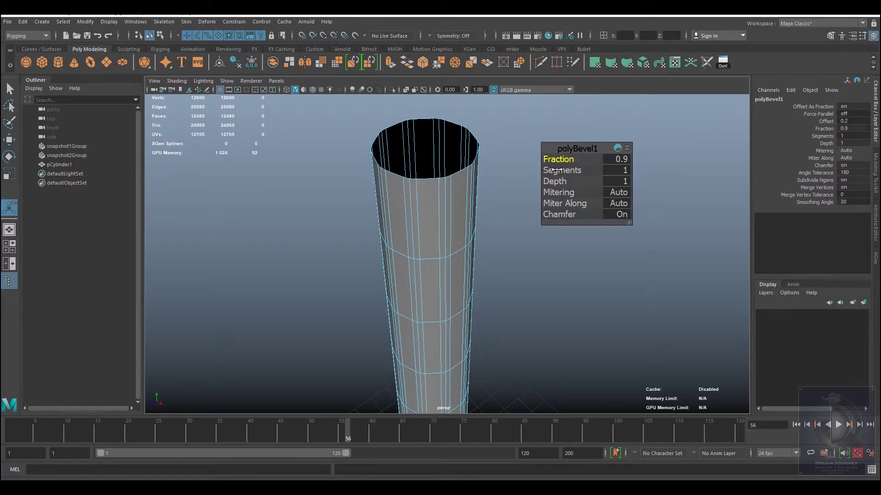
left_click_drag(502, 198, 499, 172, "alt")
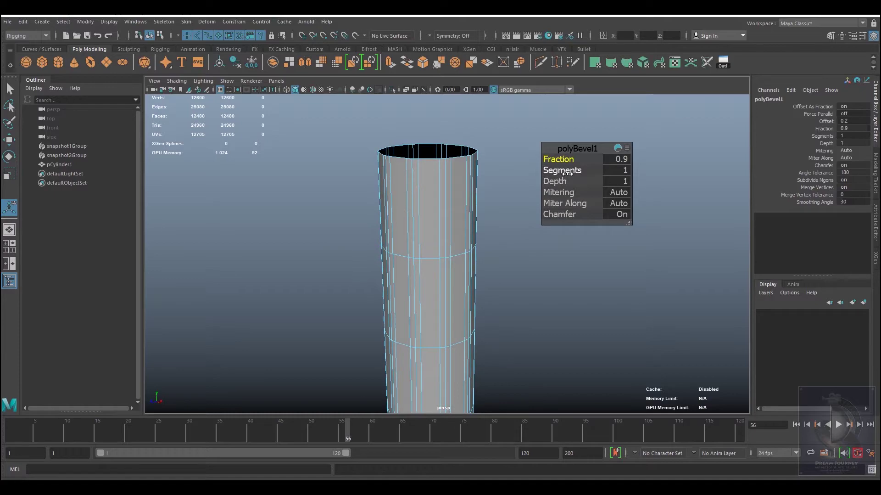
left_click_drag(568, 171, 571, 170)
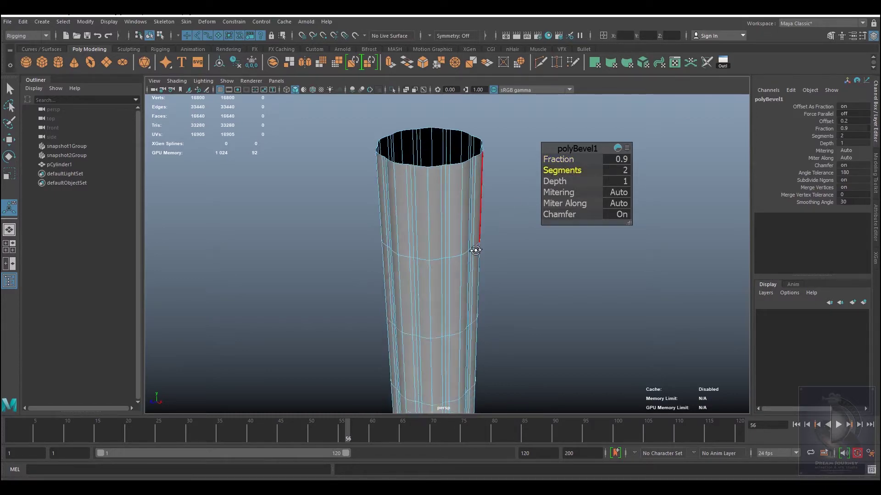
mouse_move(486, 225)
left_mouse_down("alt")
mouse_move(437, 232)
mouse_move(388, 258)
mouse_move(440, 236)
mouse_move(451, 215)
mouse_move(459, 261)
mouse_move(453, 266)
mouse_move(452, 247)
mouse_move(432, 248)
mouse_move(409, 215)
mouse_move(425, 267)
mouse_move(427, 231)
left_mouse_up("alt")
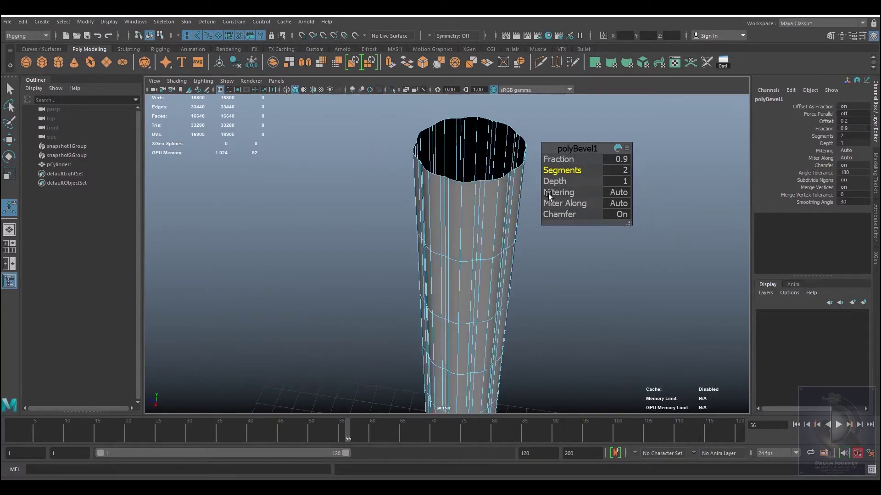
left_click_drag(563, 160, 561, 161)
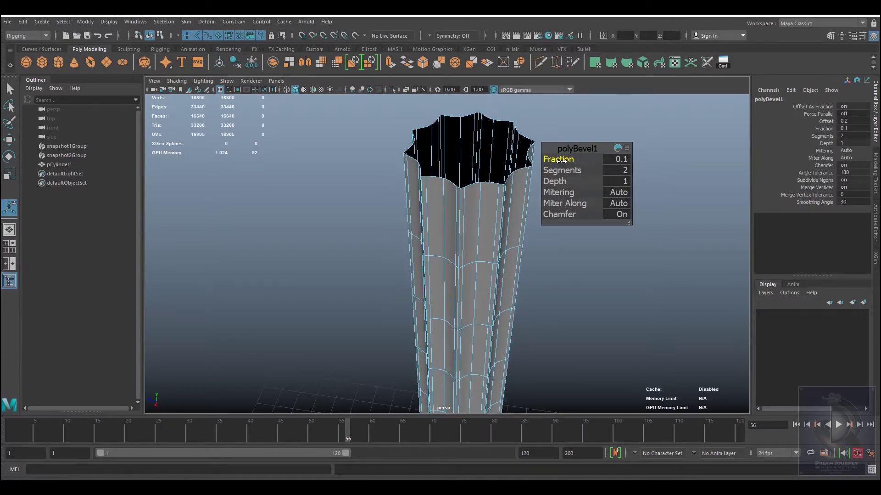
mouse_move(504, 227)
left_mouse_down("alt")
mouse_move(443, 230)
mouse_move(457, 225)
left_mouse_up("alt")
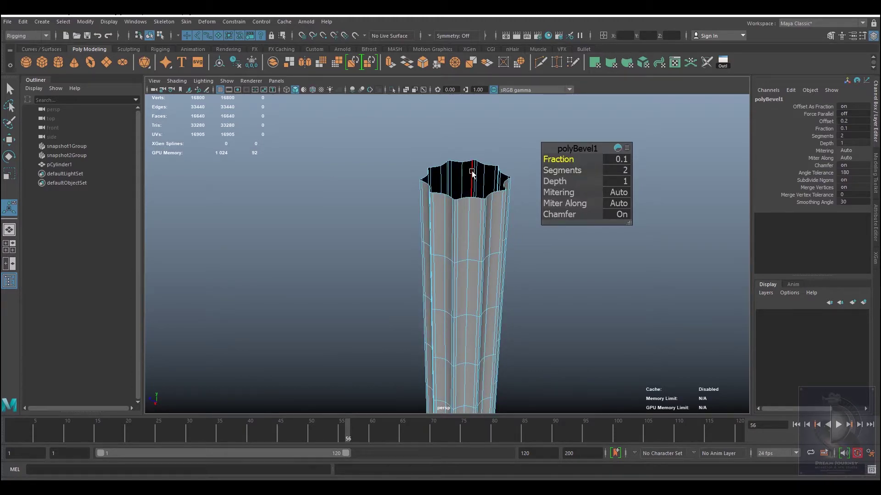
Return to Object mode, select pCylinder1 and delete its construction history
right_click_drag(479, 218, 518, 204)
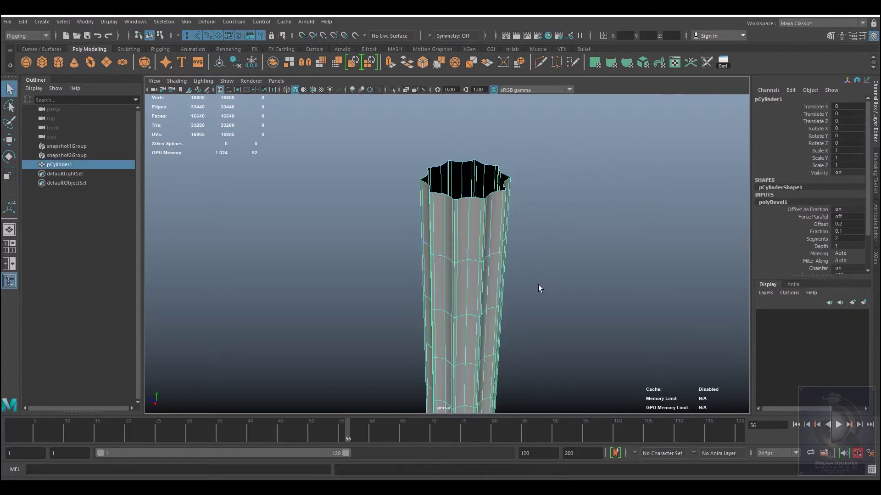
left_click(538, 285)
right_click_drag(530, 295, 387, 244, "alt")
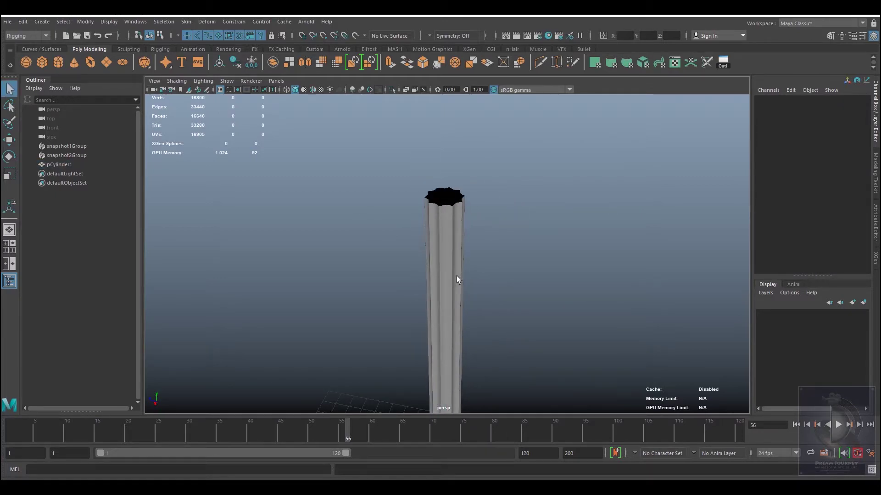
mouse_move(457, 279)
left_mouse_down("alt")
mouse_move(490, 263)
mouse_move(453, 299)
mouse_move(502, 321)
mouse_move(611, 296)
mouse_move(516, 273)
mouse_move(473, 295)
mouse_move(490, 233)
left_mouse_up("alt")
left_click(444, 244)
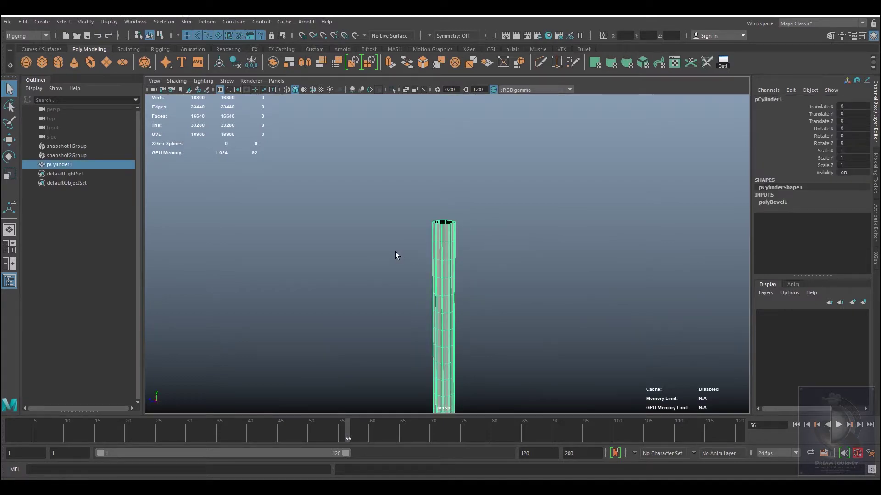
left_click(236, 62)
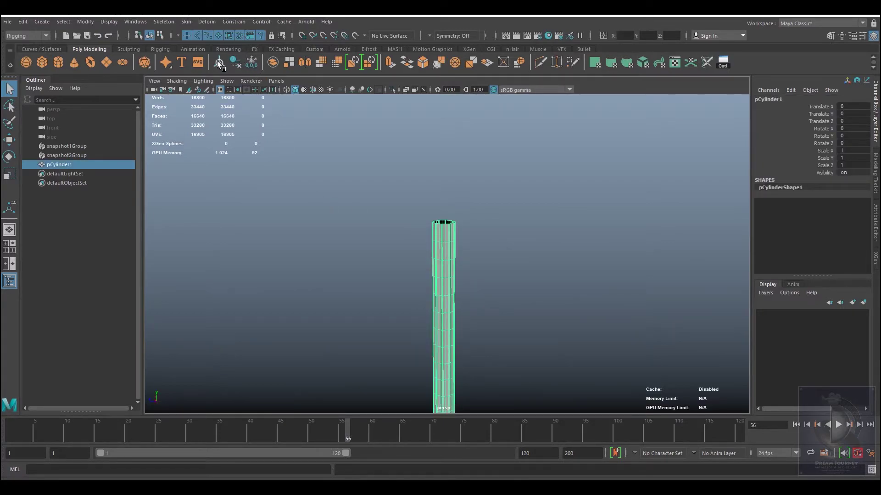
Switch to the Top view via the Spacebar hotbox and select the star-shaped cylinder
key("space")
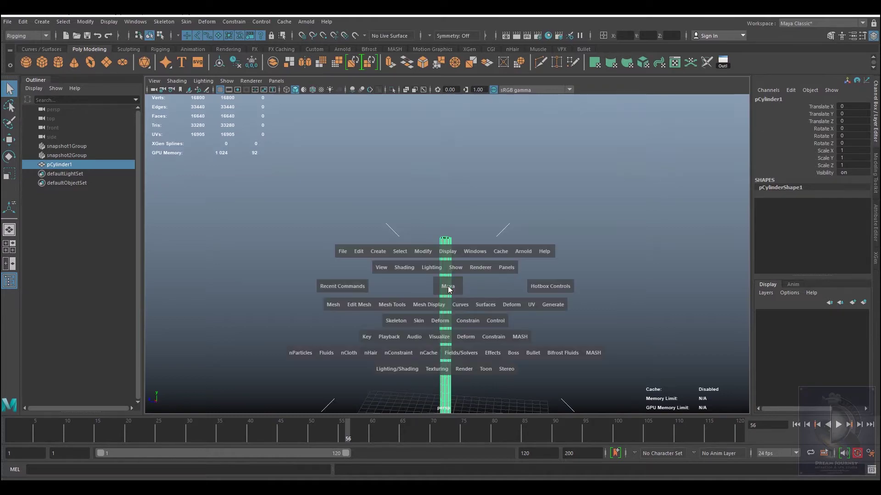
left_click_drag(447, 288, 409, 290)
scroll(303, 271, "down", 3)
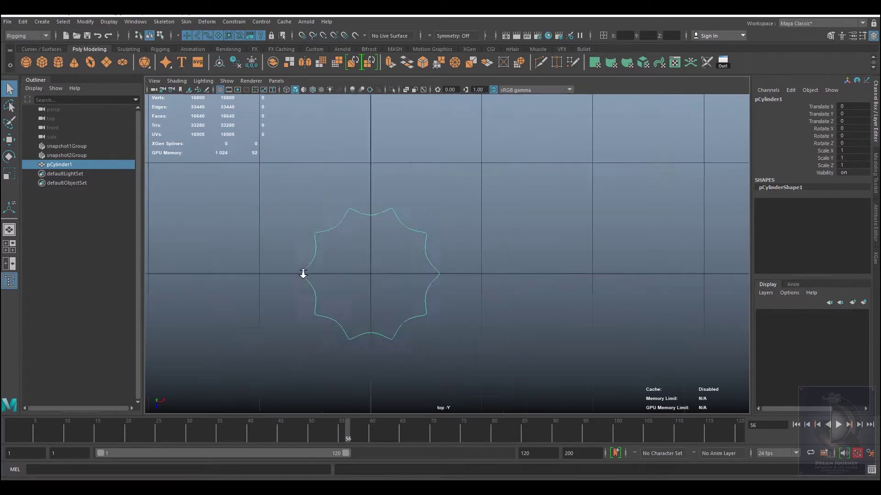
scroll(360, 240, "down", 2)
scroll(469, 347, "up", 3)
scroll(401, 290, "up", 1)
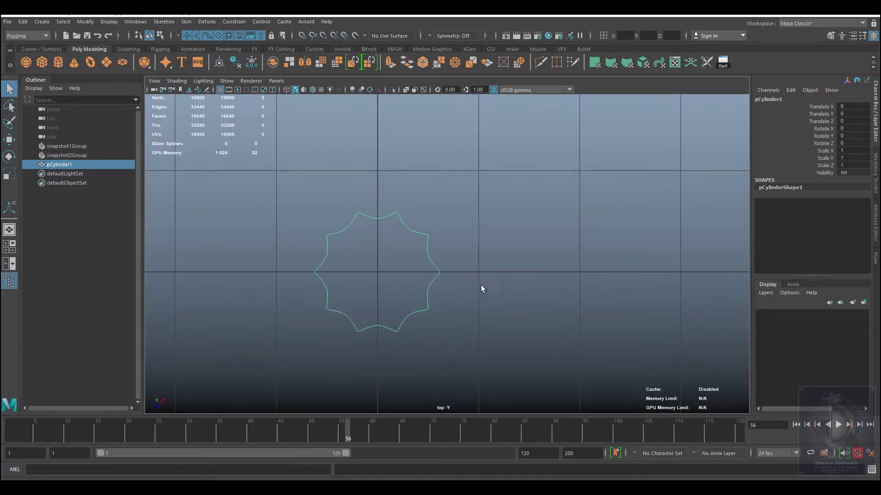
left_click_drag(387, 248, 387, 250)
Undo a stray move, switch to wireframe display (4) and reselect the star cylinder
key("w")
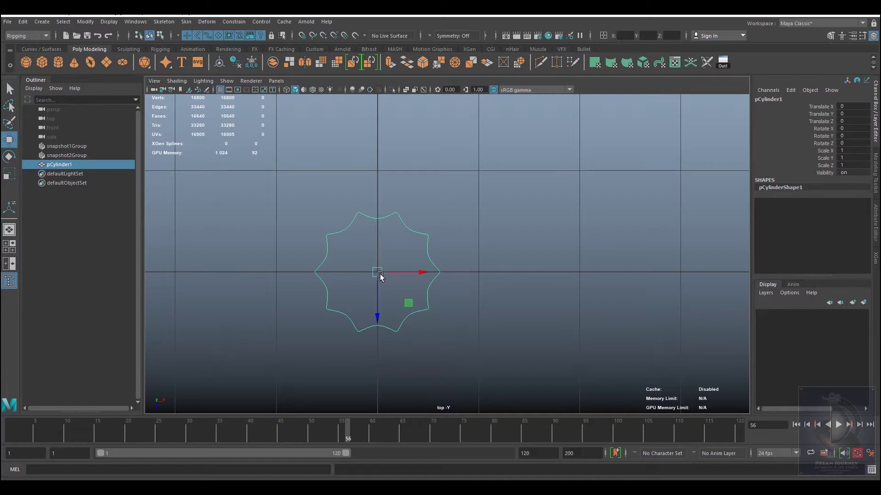
mouse_move(377, 267)
left_mouse_down()
mouse_move(338, 225)
mouse_move(486, 234)
left_mouse_up()
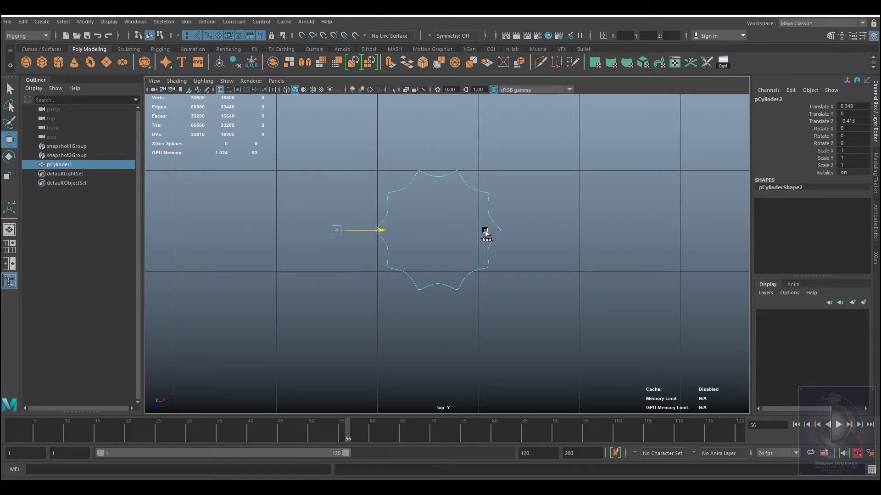
key("ctrl+z")
key("ctrl+z")
left_click_drag(413, 198, 356, 236)
left_click(437, 217)
left_click(387, 233)
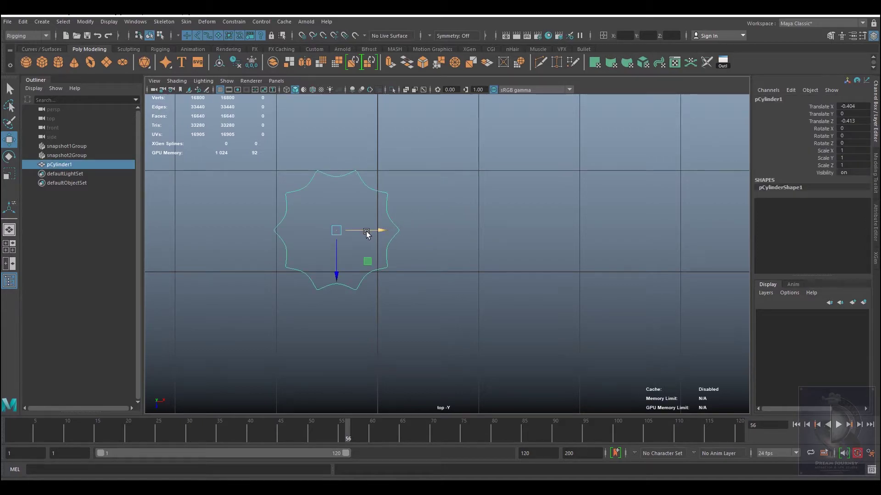
key("4")
left_click(444, 225)
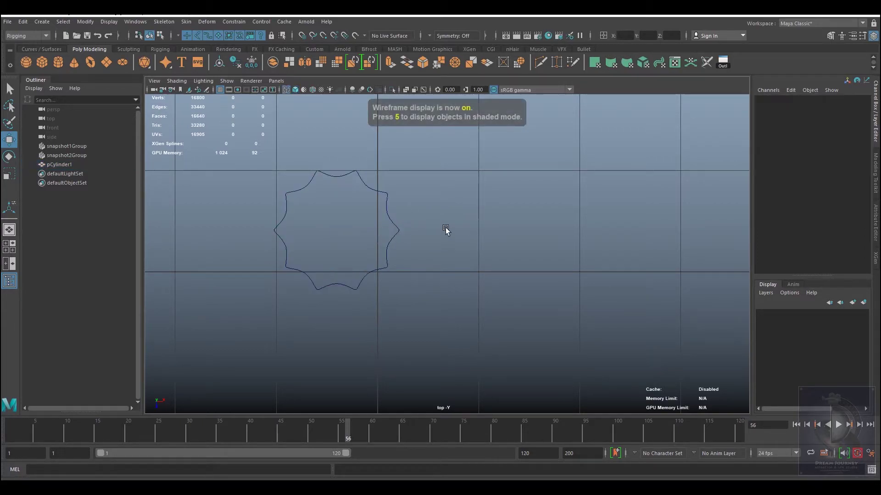
left_click(388, 224)
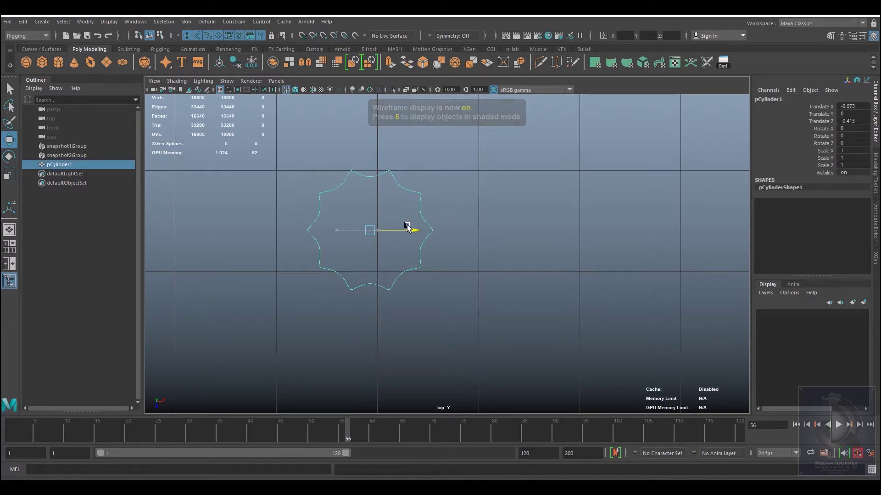
Duplicate the cylinder along X, then Shift-drag both down along Z into a 2×2 grid
key("ctrl+d")
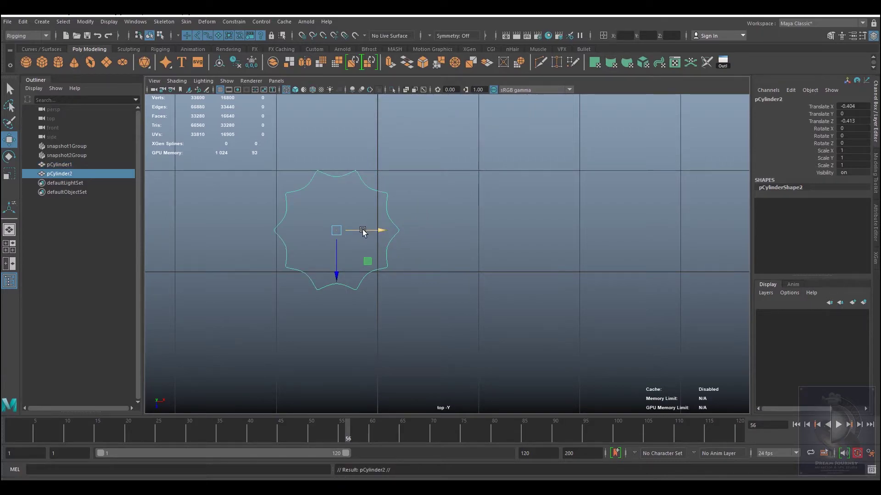
left_click_drag(381, 230, 489, 231)
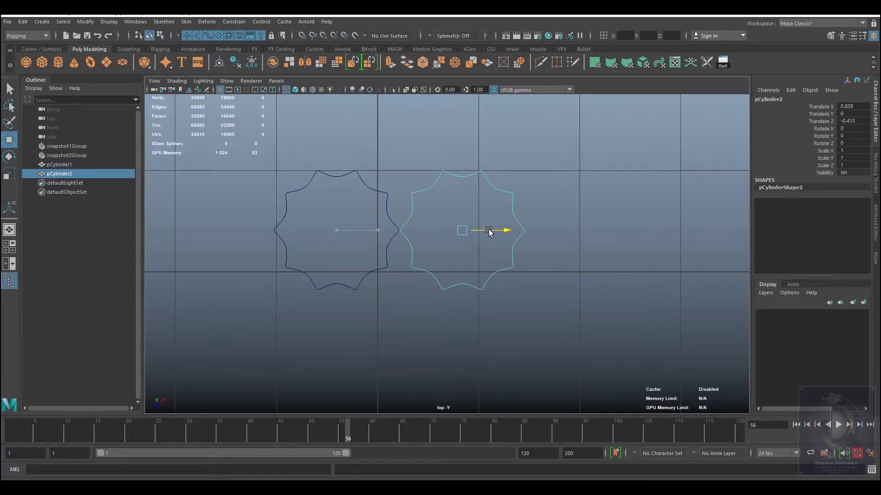
left_click(392, 240, "shift")
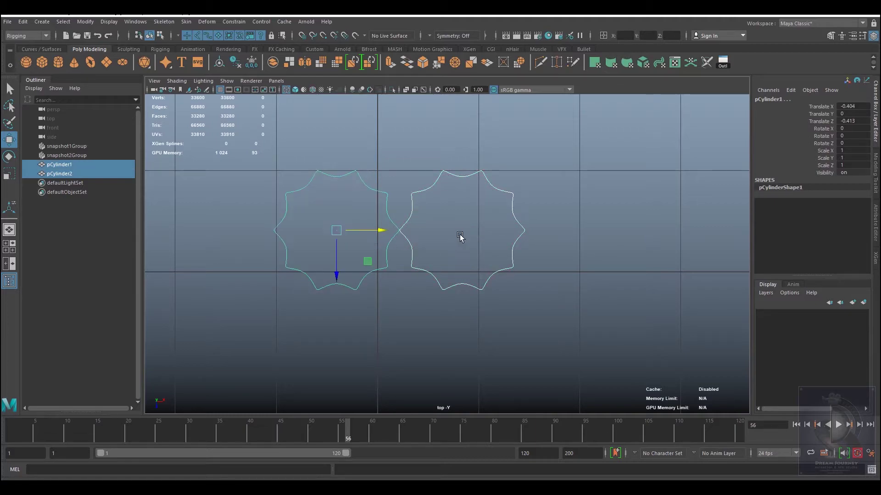
left_click_drag(376, 232, 353, 231)
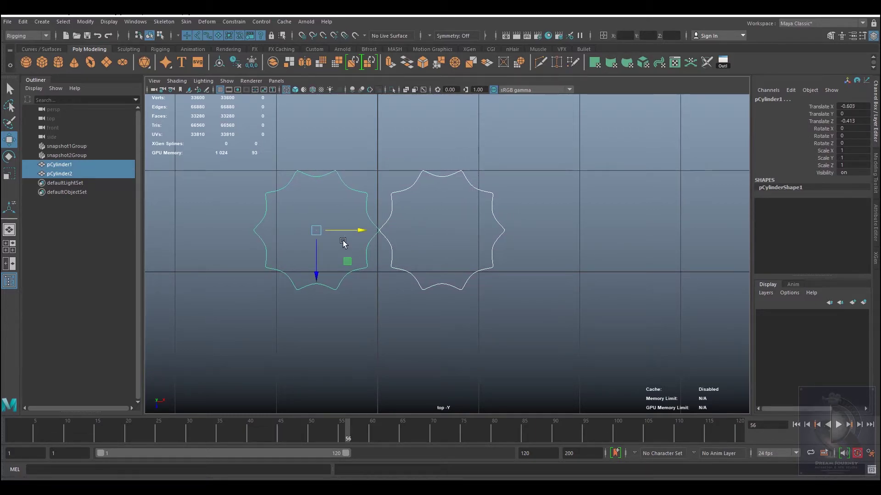
left_click_drag(318, 271, 307, 393, "shift")
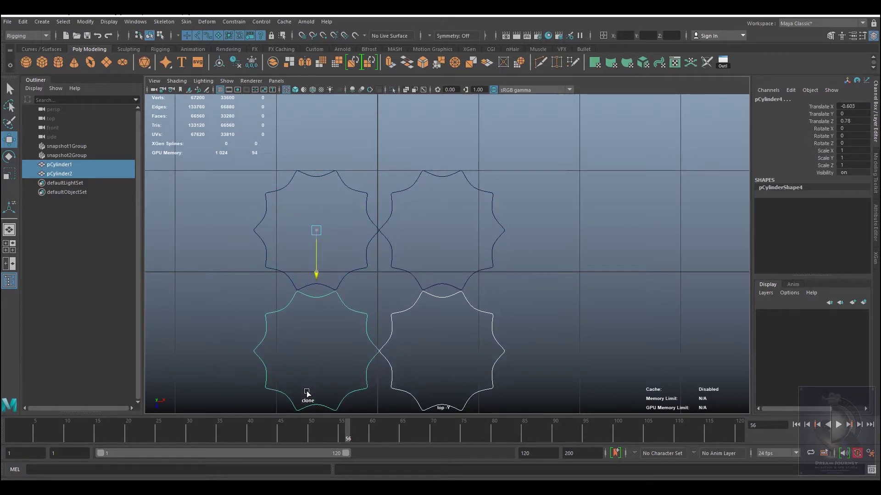
left_click(555, 264)
scroll(511, 272, "down", 4)
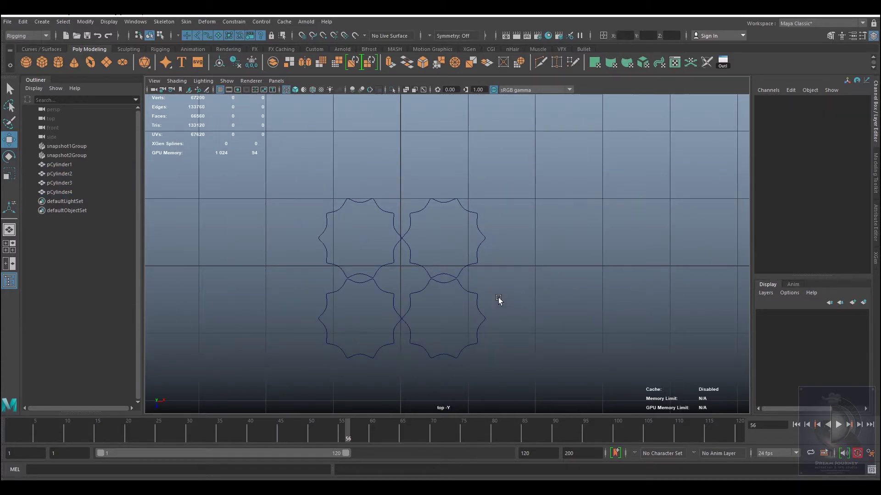
Rotate each star in Y to a different angle: about 49, -26, 28 degrees and another
left_click(479, 303)
key("e")
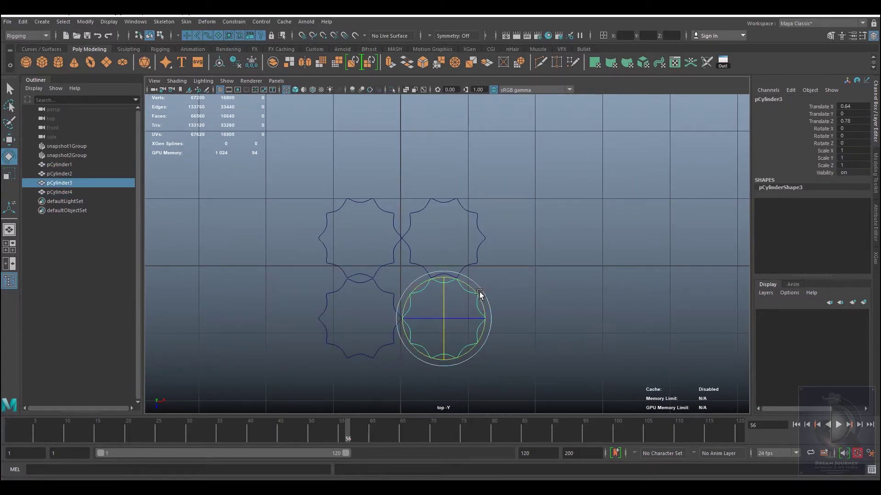
left_click_drag(480, 293, 427, 274)
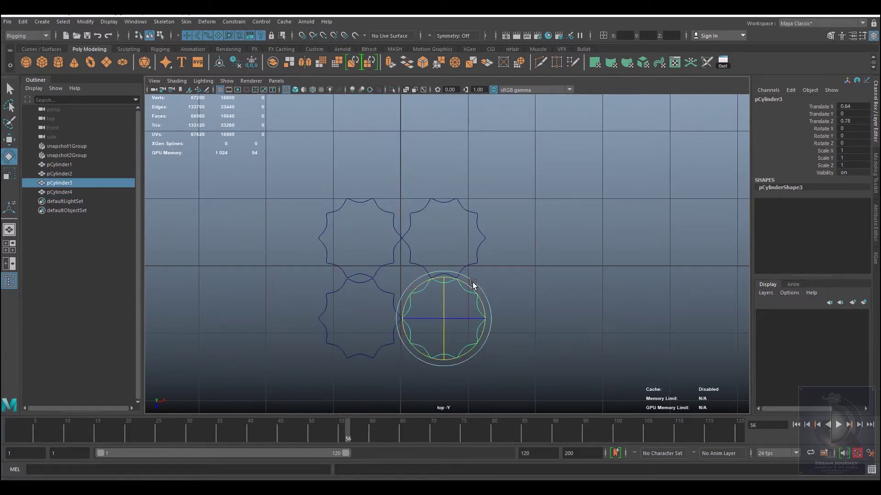
left_click(389, 284)
left_click_drag(389, 282, 408, 297)
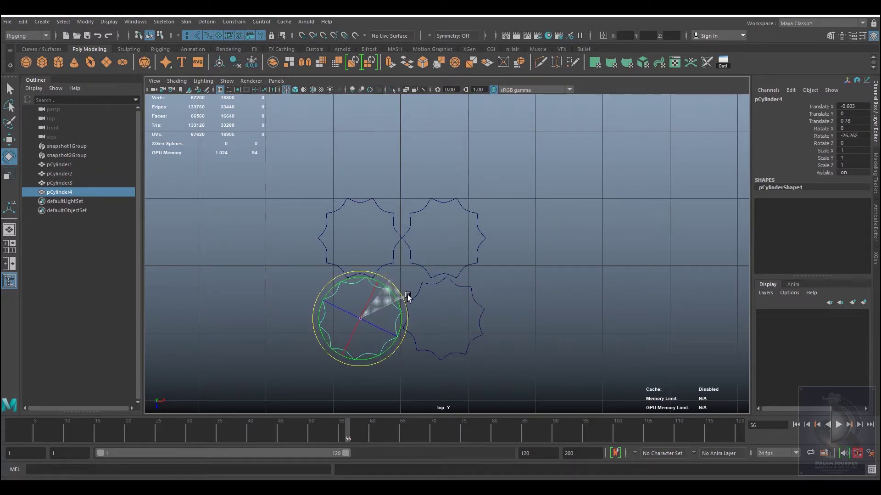
left_click(471, 230)
left_click_drag(482, 216, 470, 203)
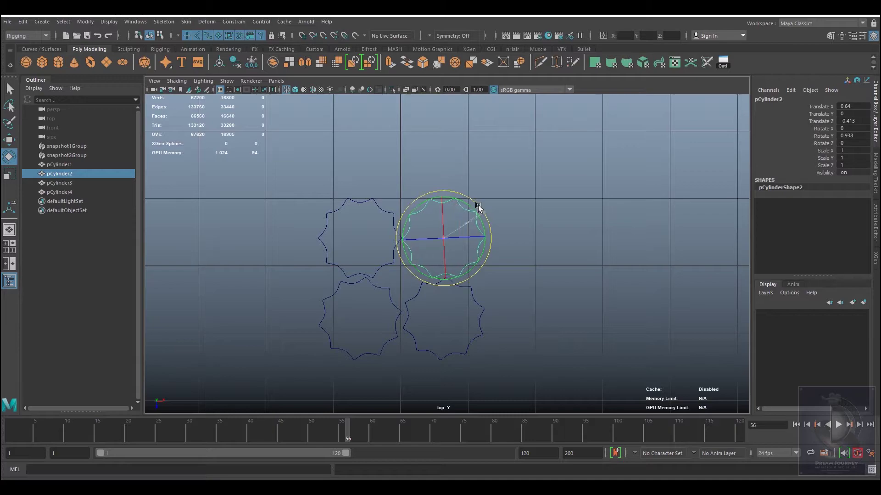
left_click(369, 204)
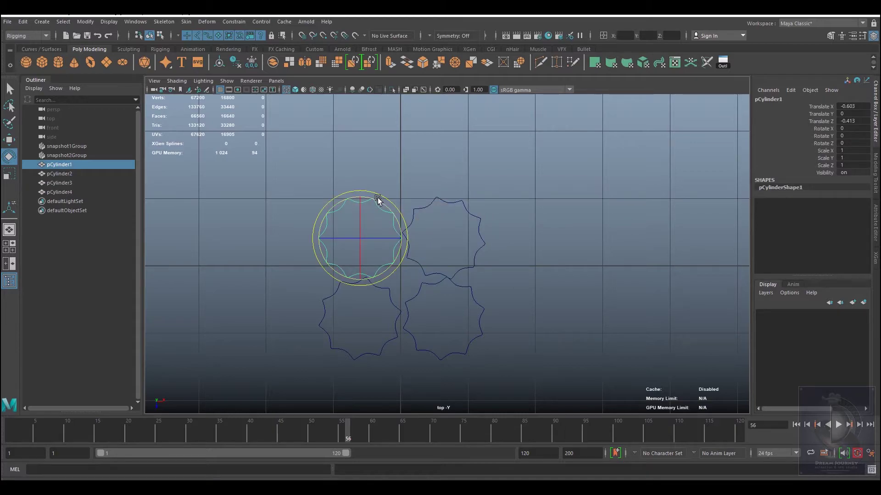
left_click_drag(378, 201, 366, 193)
Marquee-select all four star cylinders and freeze their transformations
left_click(567, 227)
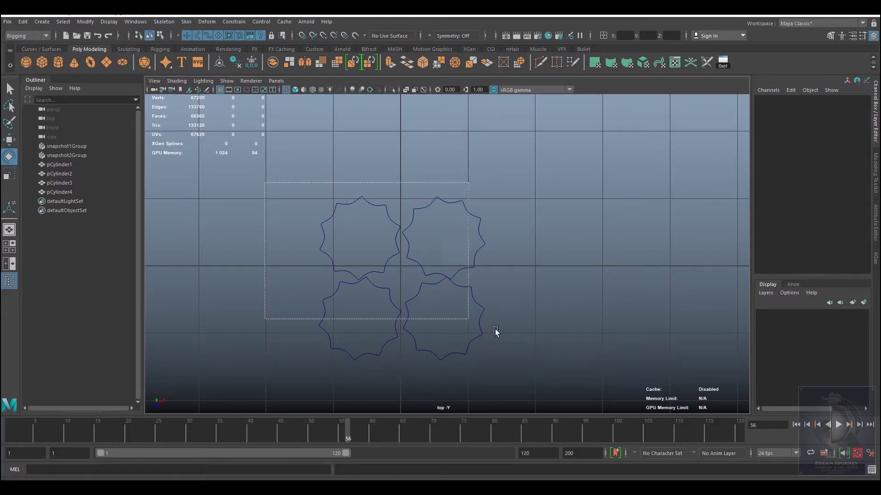
left_click_drag(264, 183, 495, 328)
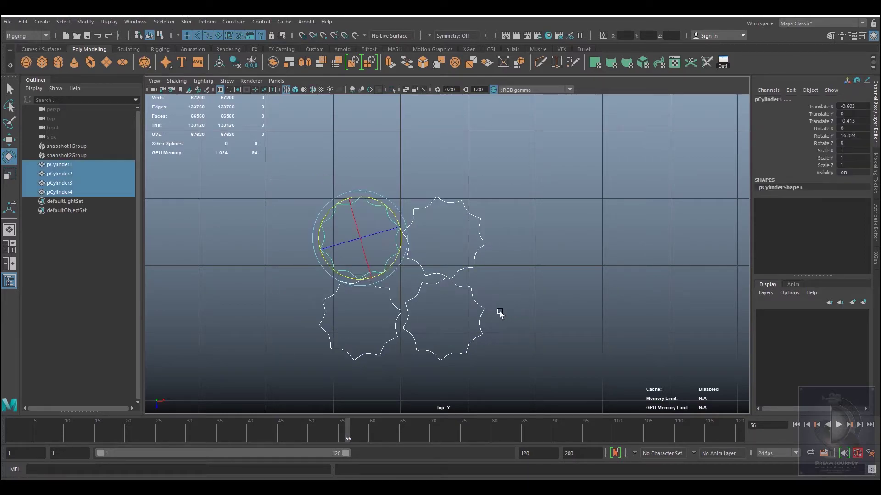
left_click(255, 62)
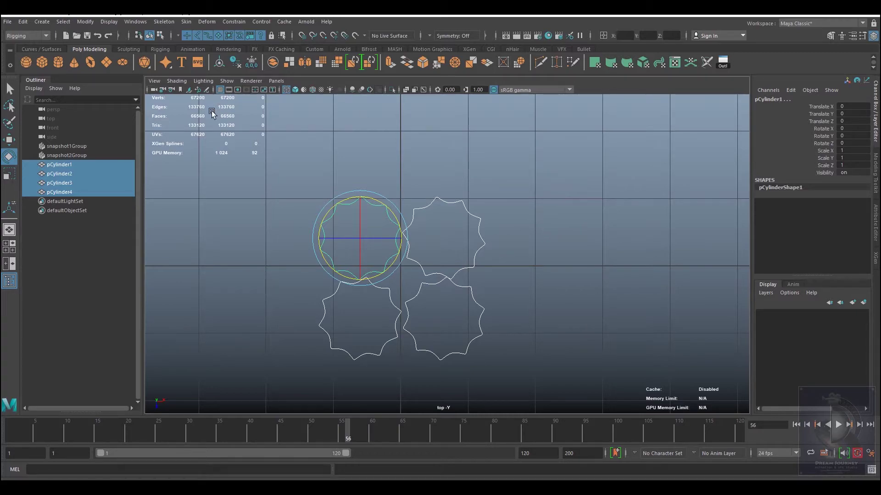
Combine the four stars into one mesh with Mesh > Combine in the Modeling menu set
left_click(26, 37)
left_click(23, 45)
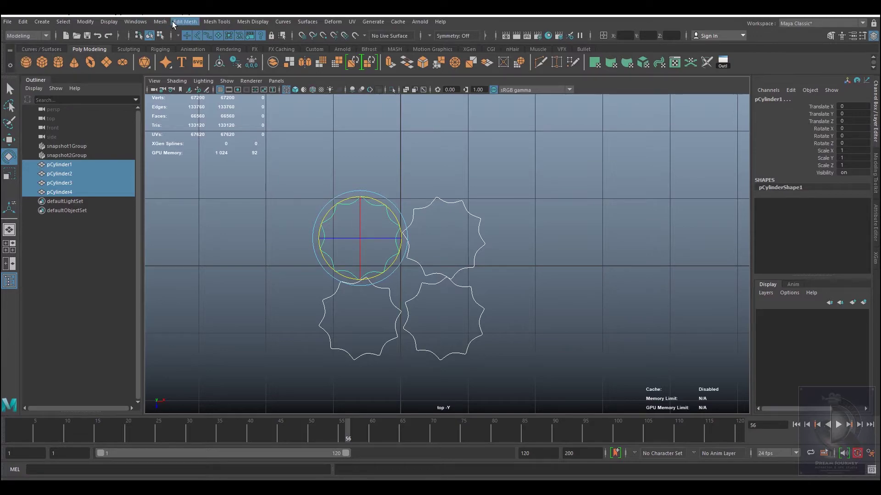
left_click(159, 21)
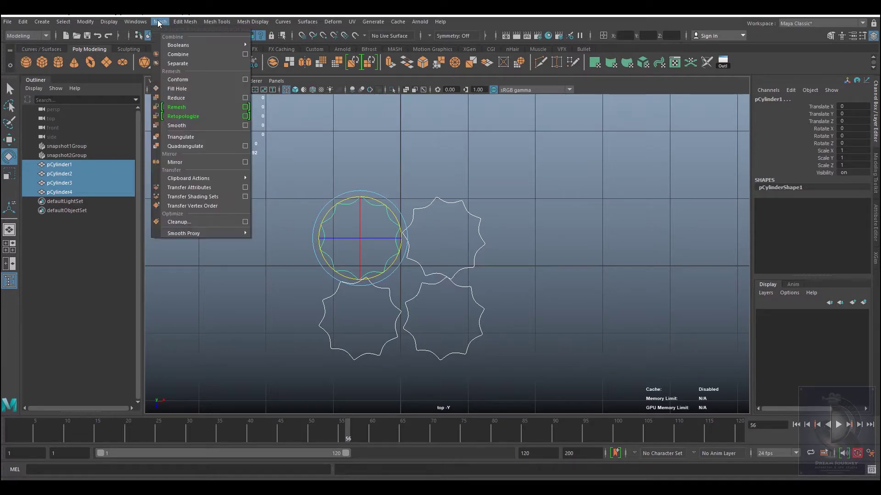
left_click(186, 55)
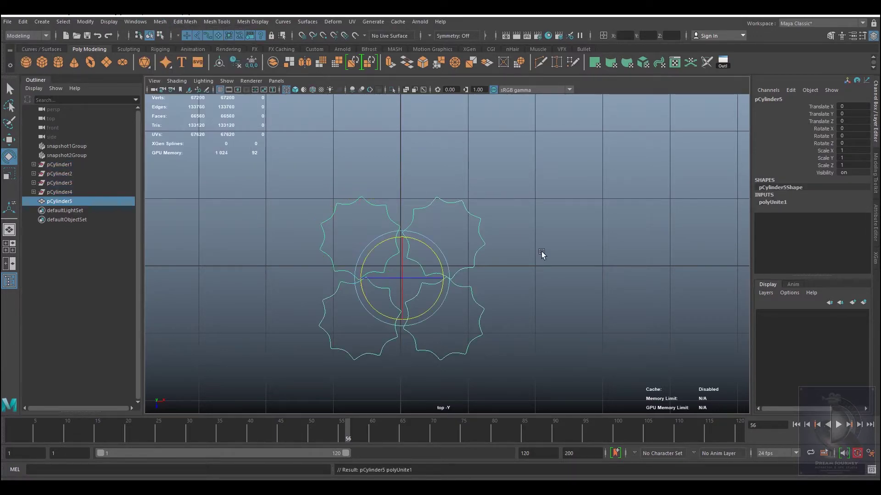
left_click(519, 220)
left_click(455, 239)
Scale the combined pCylinder5 uniformly to 0.557 and move it near the grid origin
right_click_drag(448, 301, 520, 361, "alt")
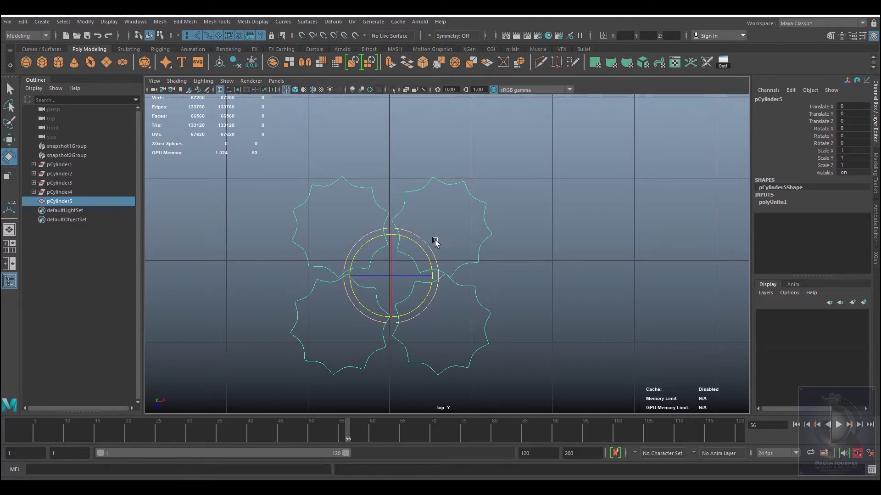
key("r")
left_click_drag(396, 277, 335, 310)
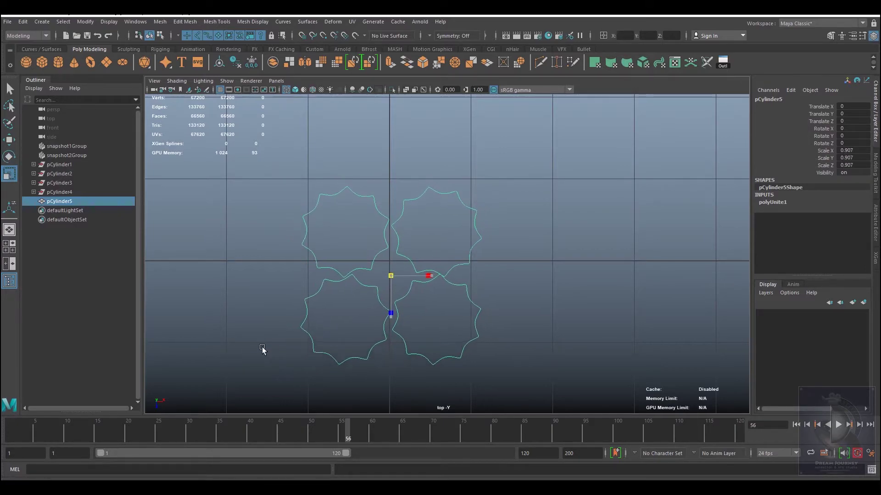
mouse_move(393, 281)
left_mouse_down()
mouse_move(175, 399)
mouse_move(320, 350)
left_mouse_up()
key("w")
left_click_drag(390, 277, 390, 259)
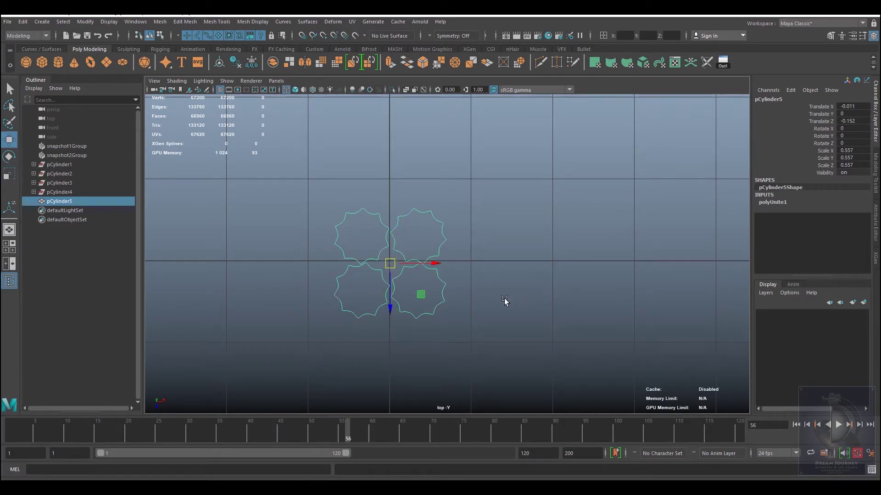
scroll(413, 303, "up", 3)
scroll(401, 305, "up", 2)
mouse_move(374, 292)
middle_mouse_down("alt")
mouse_move(552, 222)
mouse_move(483, 240)
middle_mouse_up("alt")
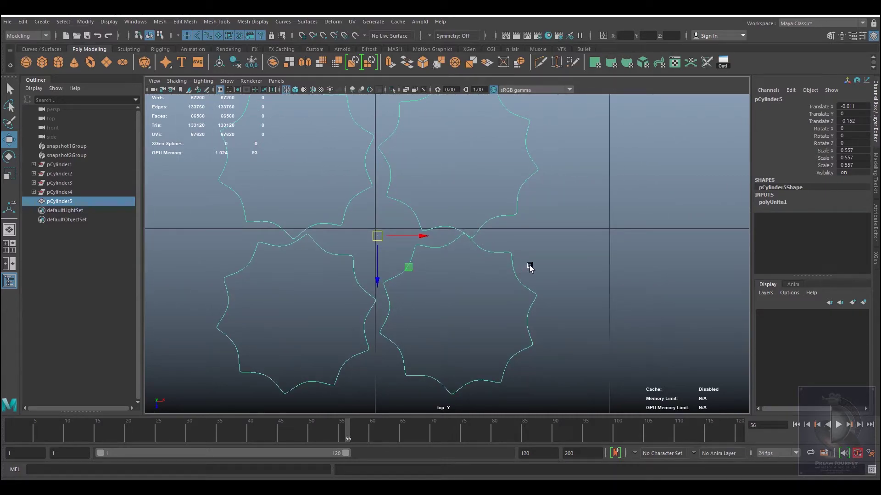
Enter Vertex mode on pCylinder5 and move the lower-right star up and left
left_click(525, 289)
right_click(526, 281)
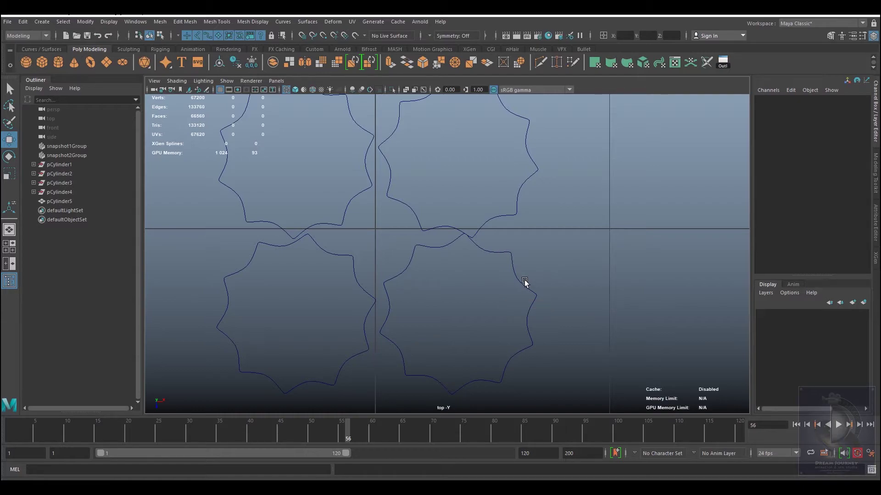
right_click(509, 264)
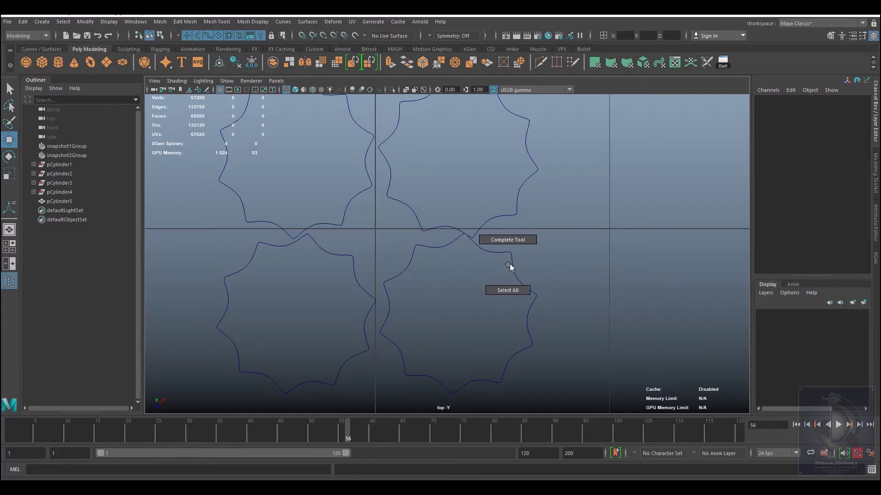
left_click_drag(535, 252, 507, 279)
right_click_drag(512, 269, 467, 240)
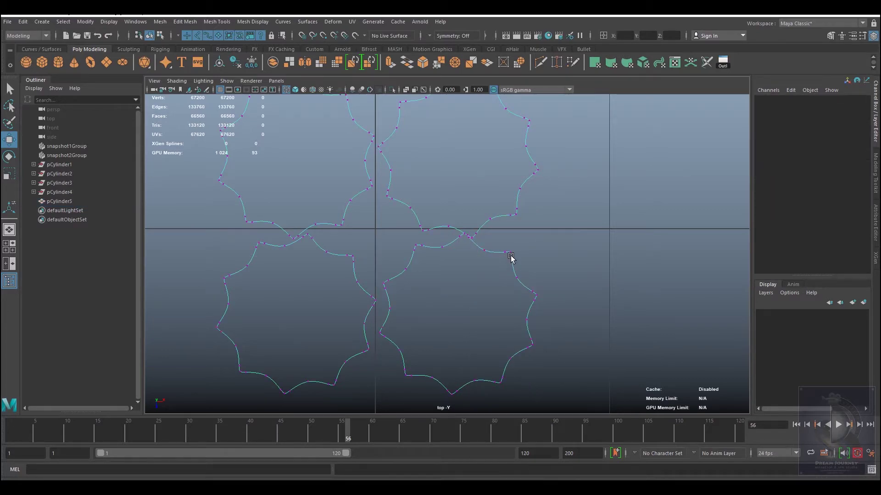
key("ctrl+shift+a")
left_click_drag(460, 308, 535, 343)
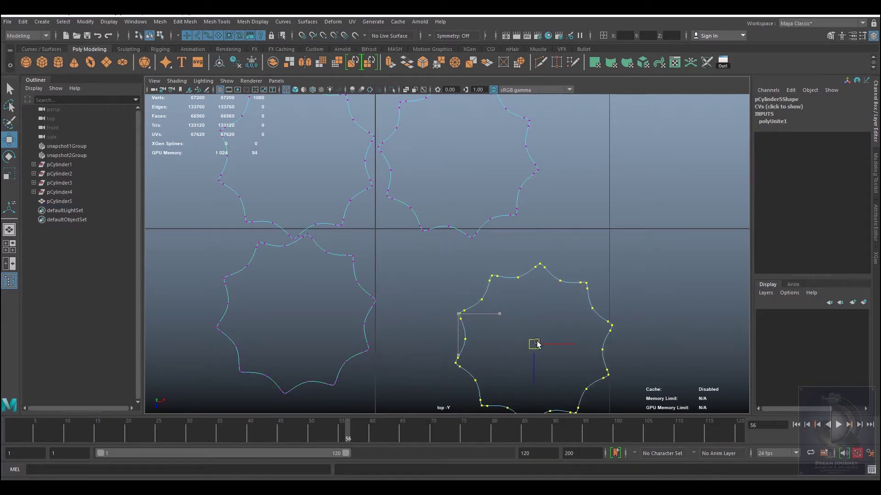
key("ctrl+z")
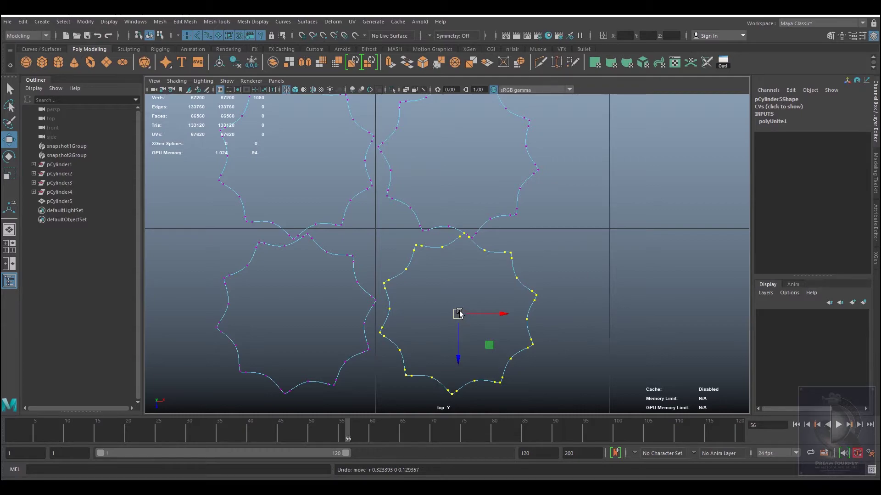
left_click_drag(460, 313, 448, 310)
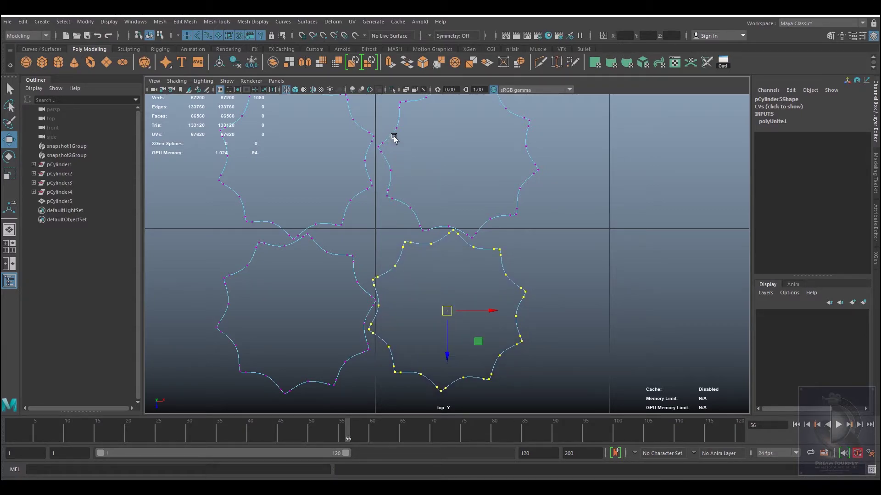
Move the upper-right, upper-left and lower-left stars inward, then return to Object mode
double_click(398, 134)
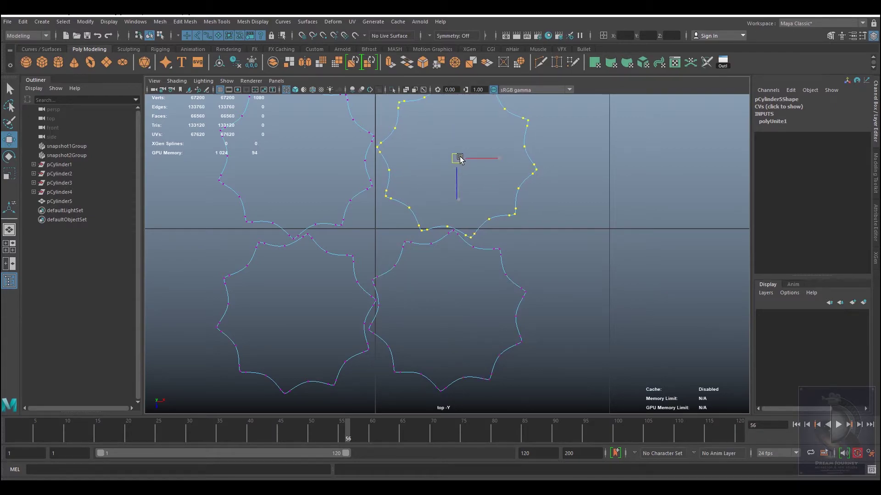
left_click_drag(461, 159, 456, 157)
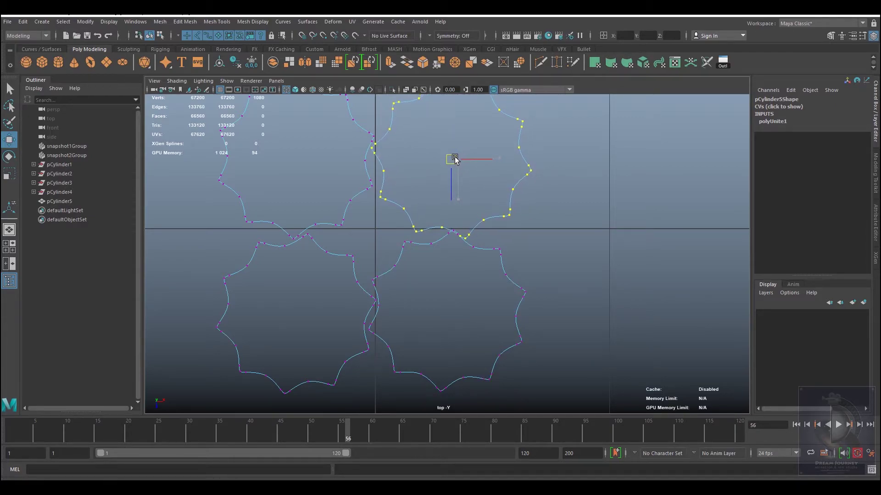
left_click_drag(456, 156, 456, 160)
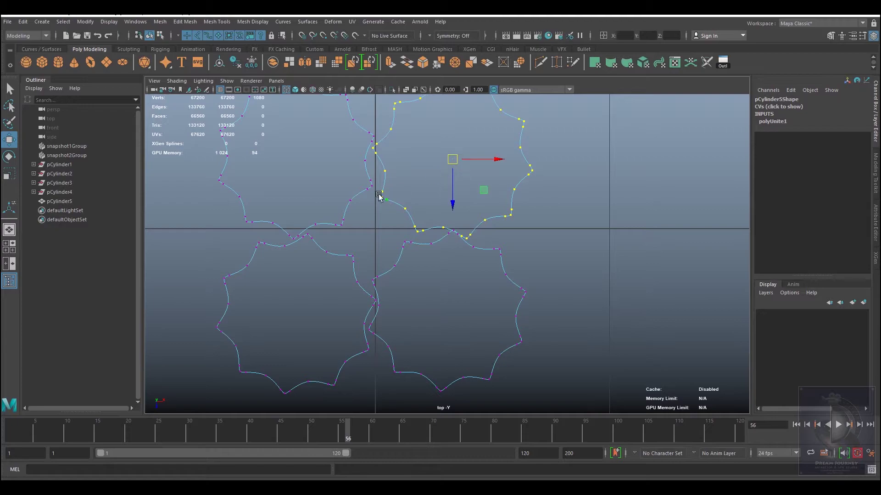
left_click(365, 160)
mouse_move(296, 158)
left_mouse_down()
mouse_move(303, 164)
mouse_move(305, 153)
mouse_move(295, 162)
mouse_move(296, 187)
mouse_move(304, 156)
mouse_move(303, 163)
left_mouse_up()
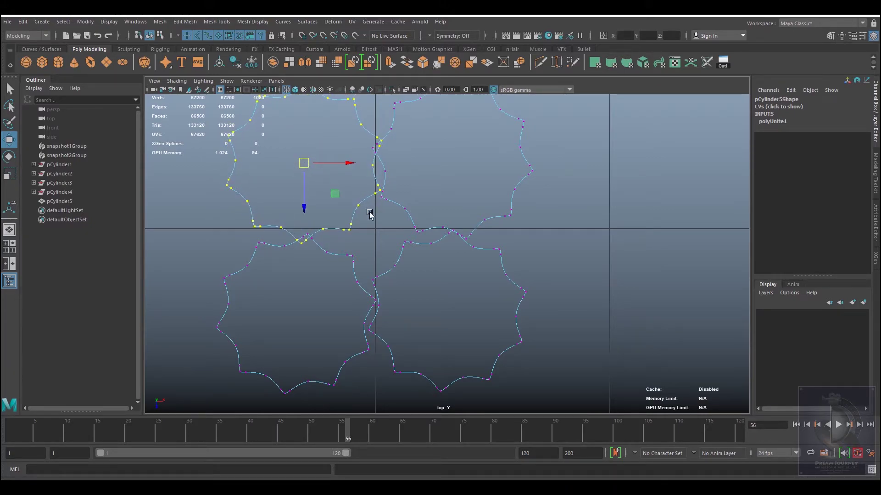
left_click(352, 262)
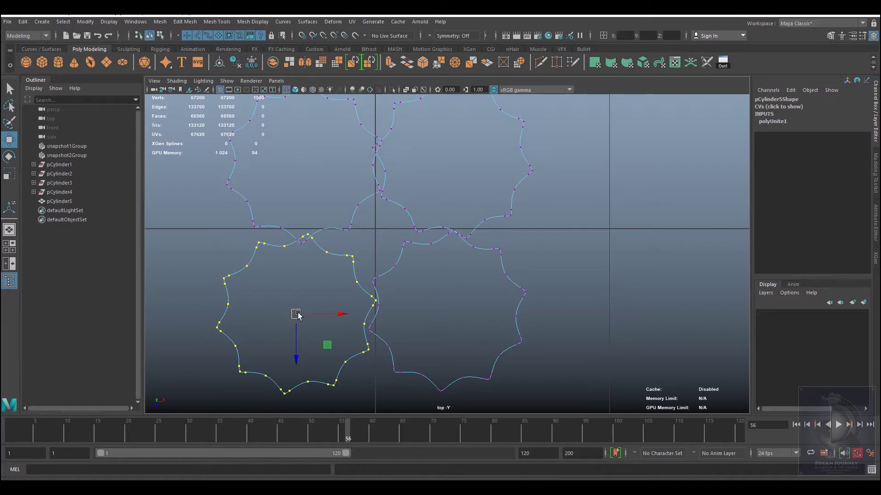
left_click_drag(298, 314, 315, 305)
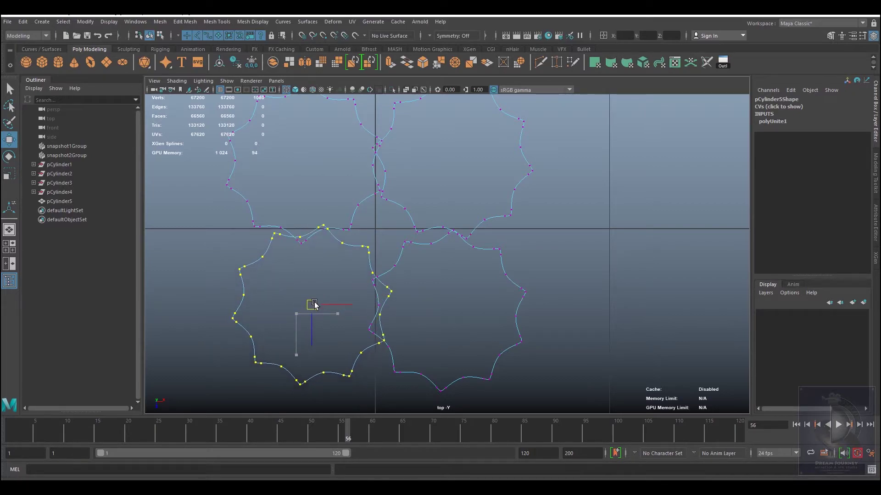
right_click_drag(466, 181, 510, 164)
left_click(576, 184)
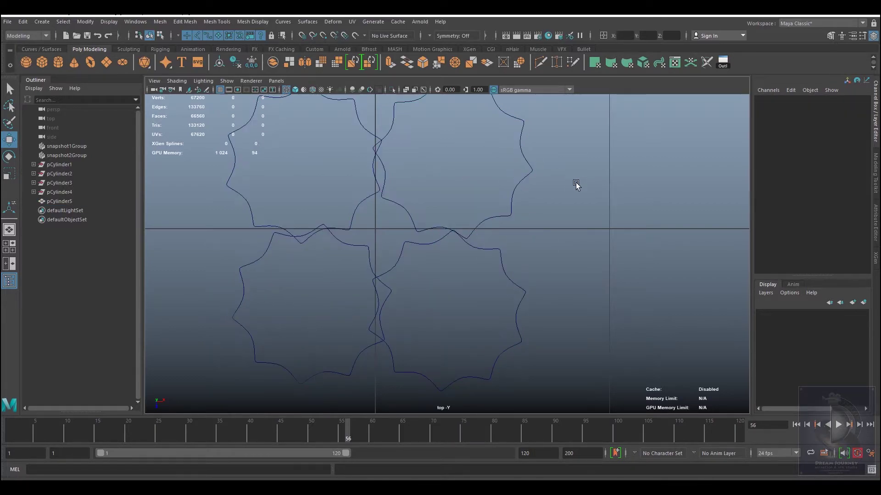
Switch to a shaded perspective view framed on the rope strand
key("space")
left_click_drag(410, 224, 410, 205)
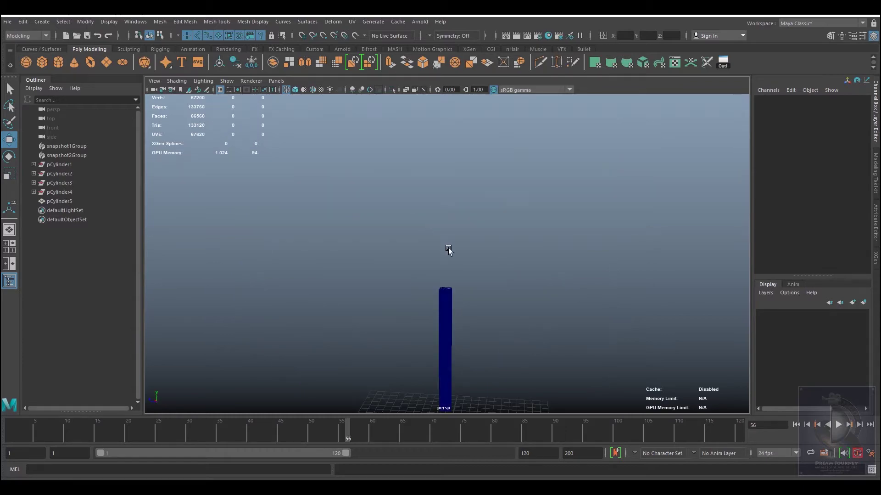
left_click(438, 313)
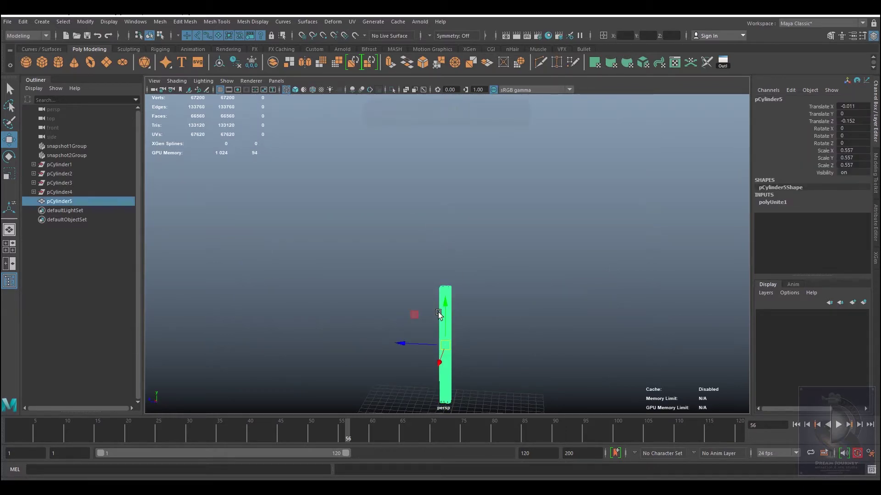
key("5")
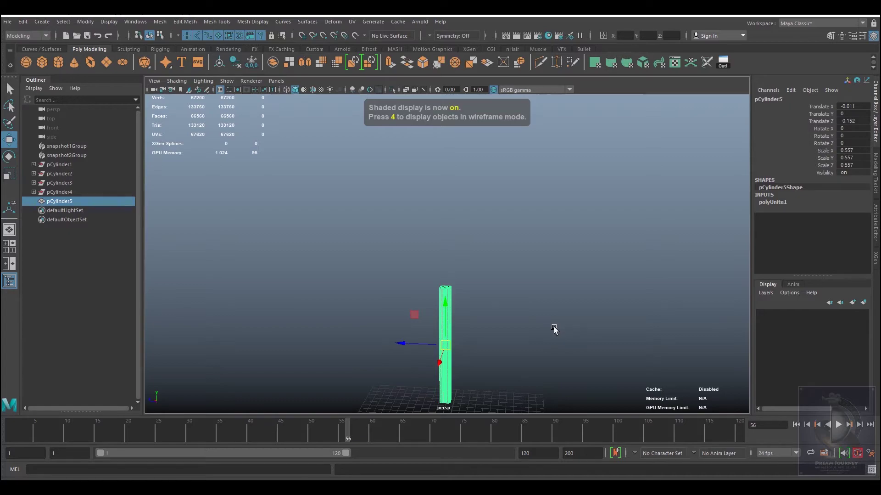
key("f")
left_click(503, 273)
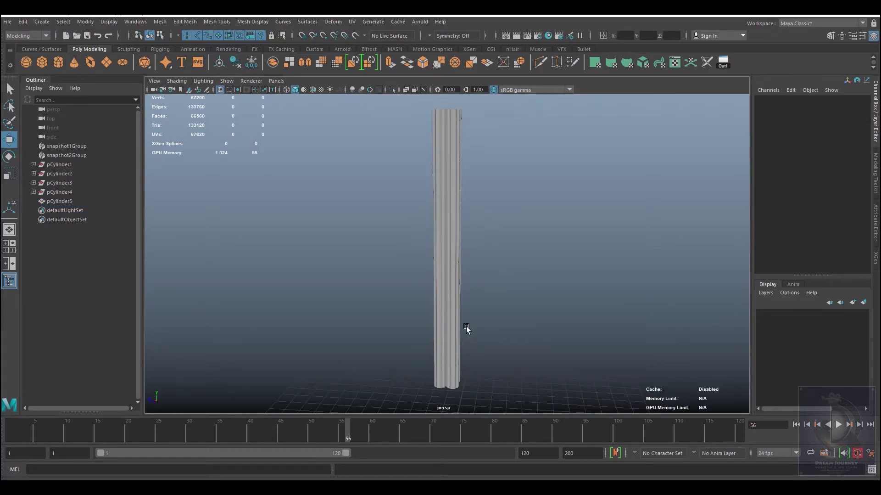
mouse_move(417, 202)
left_mouse_down("alt")
mouse_move(365, 235)
mouse_move(382, 192)
mouse_move(554, 181)
mouse_move(569, 138)
mouse_move(557, 165)
mouse_move(531, 185)
mouse_move(504, 257)
mouse_move(433, 278)
left_mouse_up("alt")
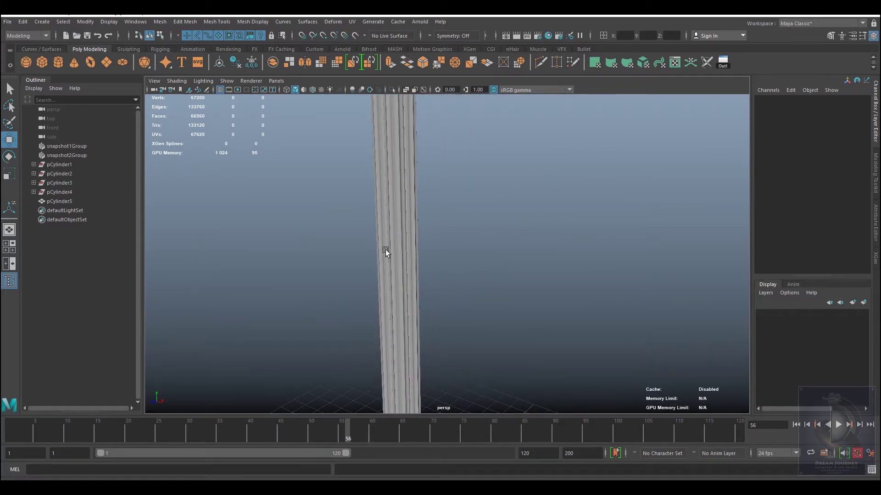
scroll(385, 249, "down", 5)
Freeze pCylinder5's transformations and delete its construction history
mouse_move(366, 242)
left_mouse_down("alt")
mouse_move(473, 223)
mouse_move(374, 249)
left_mouse_up("alt")
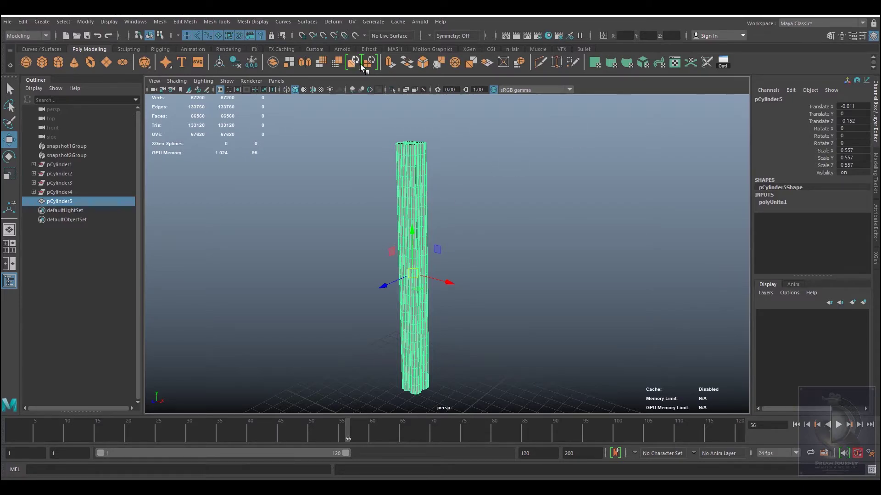
left_click(252, 63)
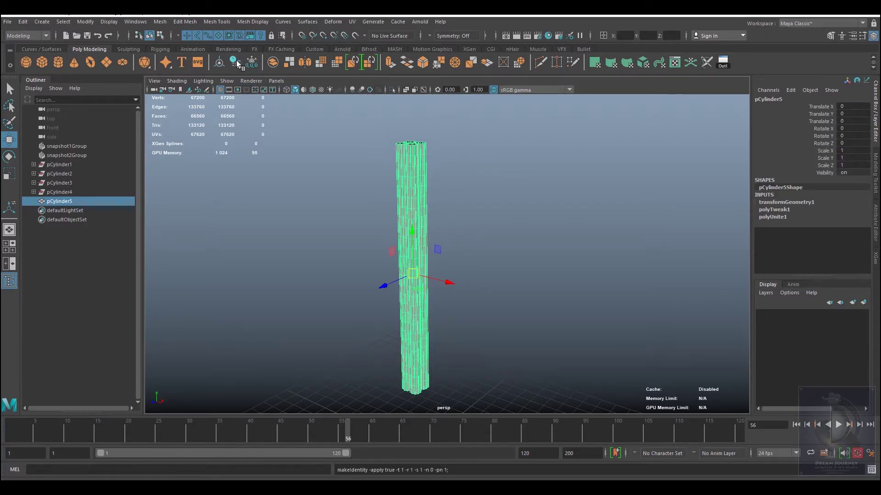
left_click(236, 61)
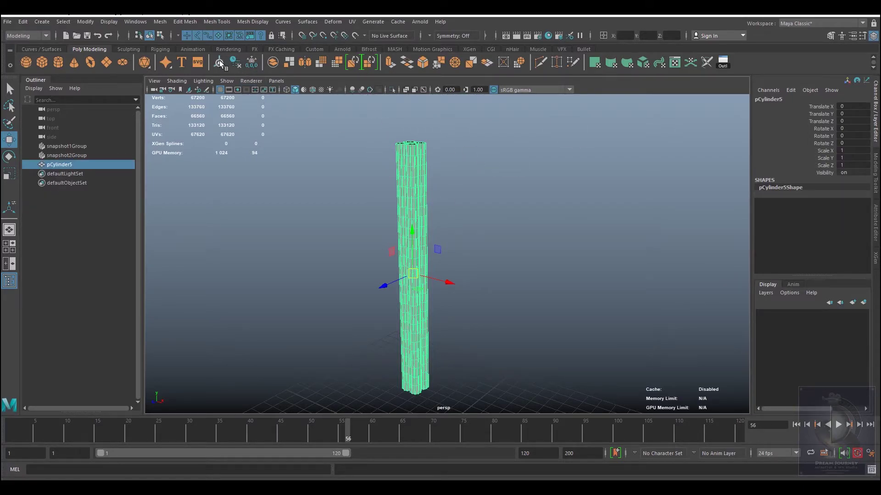
Add a Nonlinear Twist deformer to pCylinder5 and set its Start Angle to 900
left_click(337, 24)
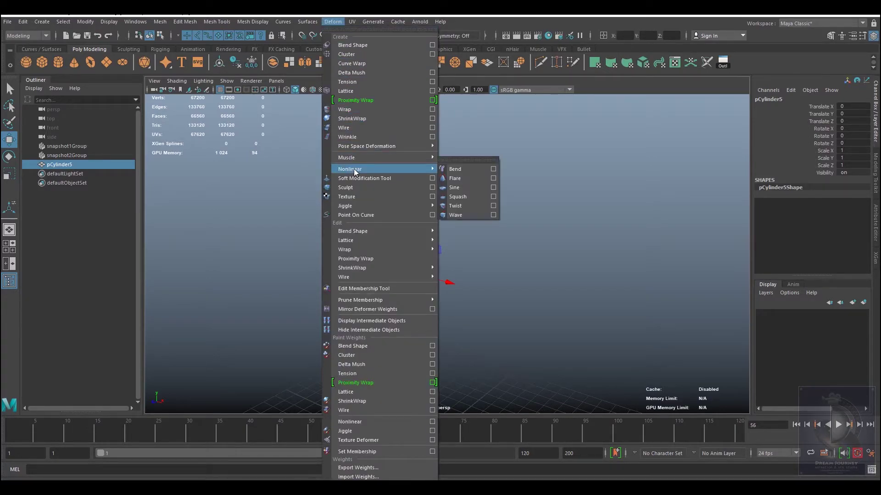
mouse_move(351, 168)
left_click(459, 206)
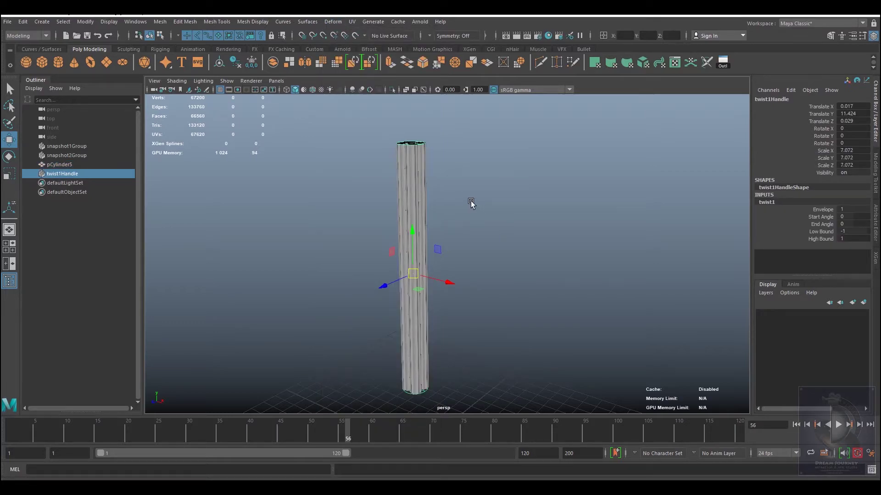
left_click(813, 217)
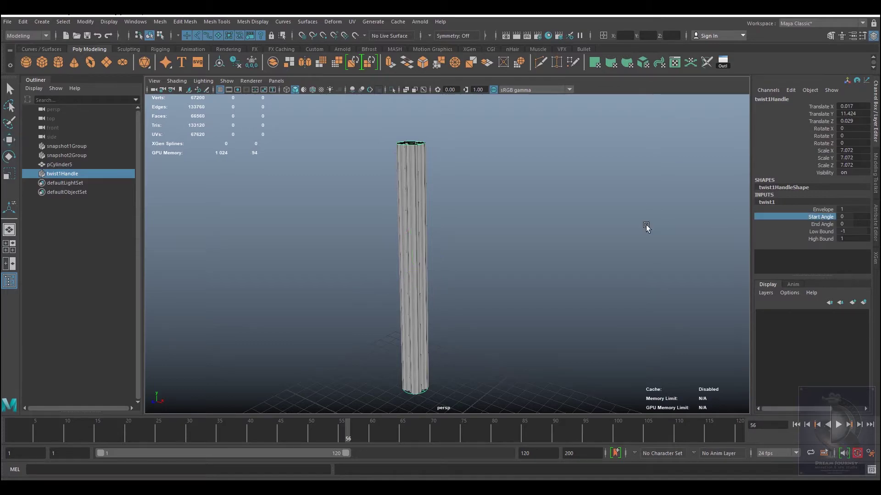
mouse_move(531, 250)
middle_mouse_down()
mouse_move(688, 243)
mouse_move(603, 265)
mouse_move(685, 261)
middle_mouse_up()
middle_click_drag(618, 252, 709, 246)
mouse_move(539, 277)
left_mouse_down("alt")
mouse_move(477, 266)
mouse_move(504, 330)
mouse_move(460, 304)
mouse_move(461, 319)
mouse_move(365, 276)
mouse_move(261, 276)
mouse_move(474, 264)
mouse_move(397, 268)
mouse_move(389, 227)
mouse_move(386, 240)
left_mouse_up("alt")
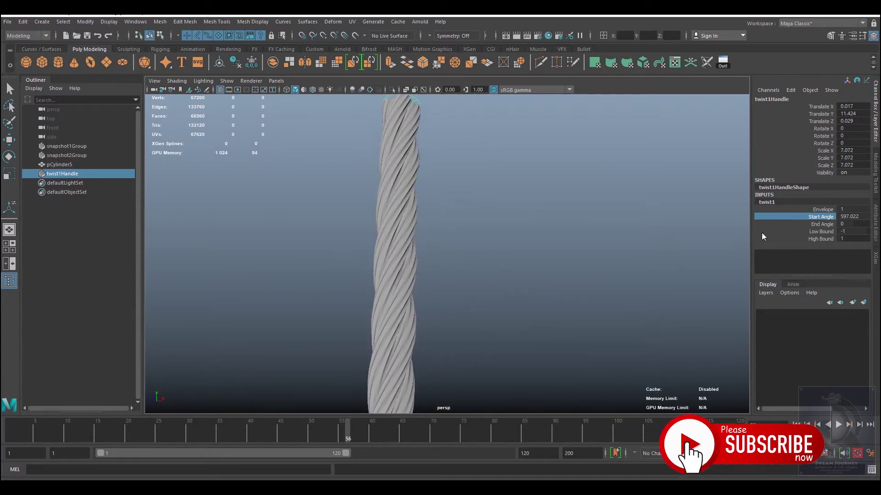
middle_click_drag(548, 274, 711, 276)
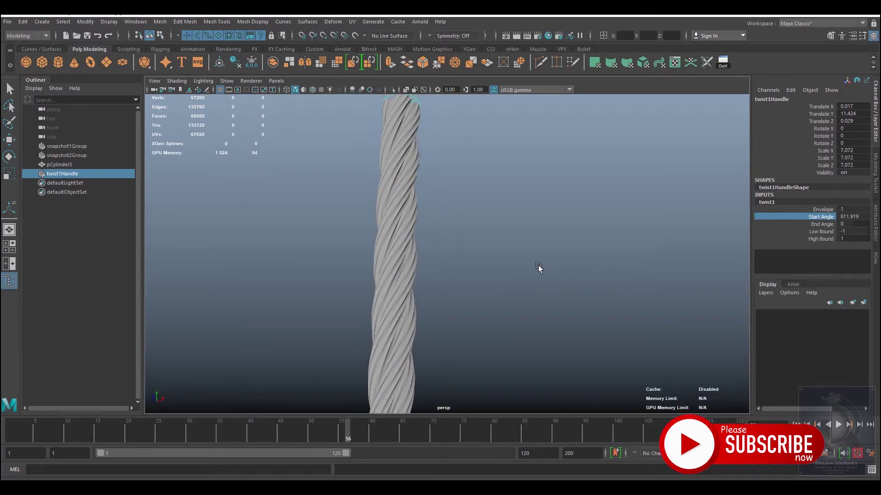
mouse_move(538, 265)
middle_mouse_down()
mouse_move(434, 261)
mouse_move(646, 267)
middle_mouse_up()
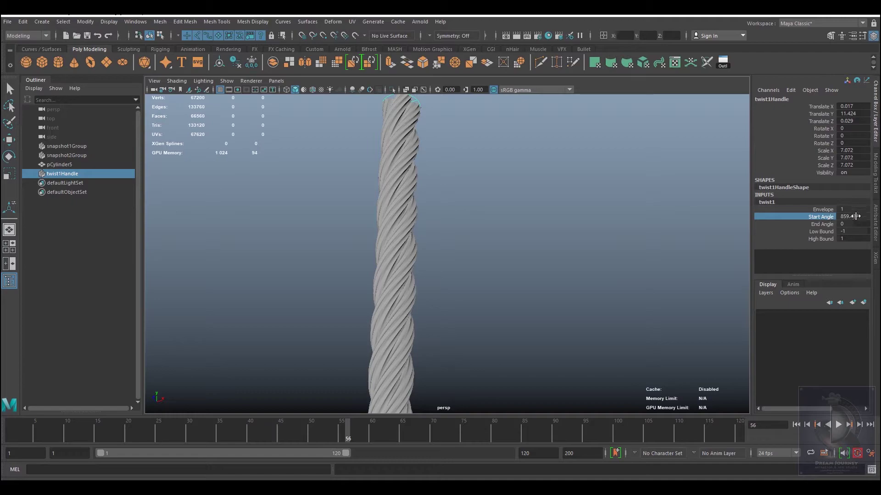
double_click(855, 217)
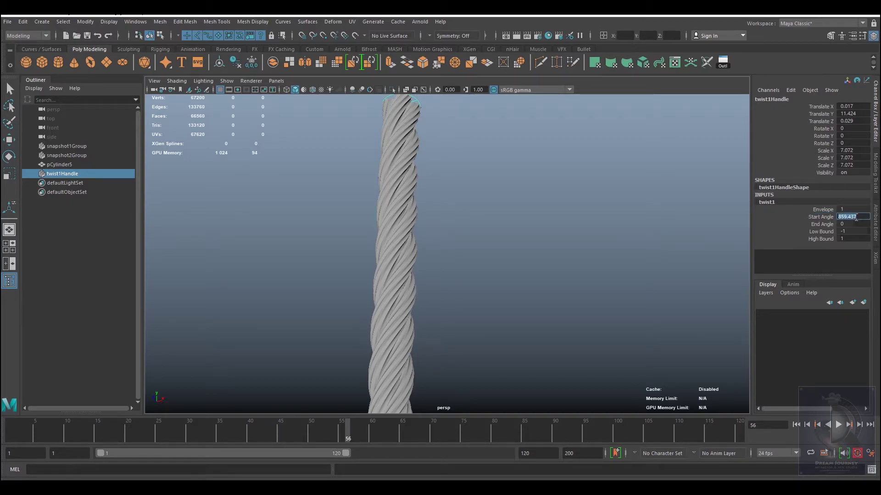
type("900")
key("Return")
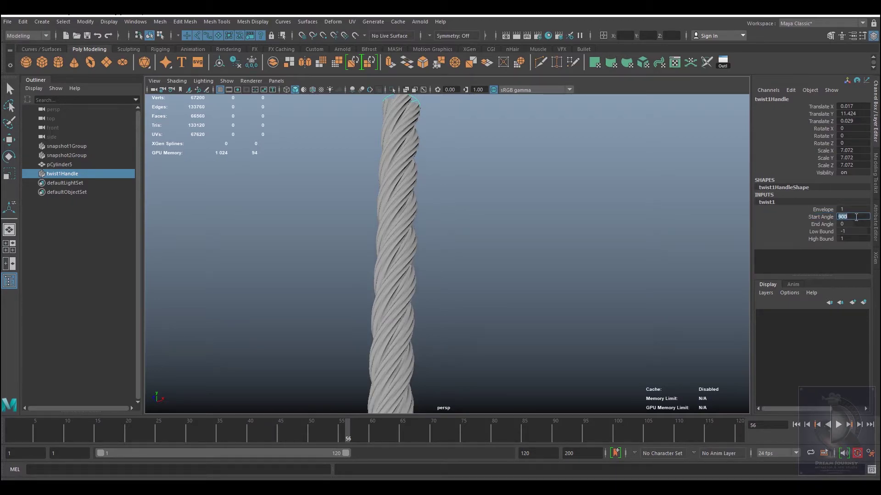
mouse_move(520, 223)
left_mouse_down("alt")
mouse_move(483, 254)
mouse_move(456, 309)
mouse_move(490, 277)
mouse_move(477, 228)
mouse_move(478, 259)
mouse_move(389, 289)
mouse_move(407, 289)
left_mouse_up("alt")
Delete history on the rope and twist handle to bake the twist into the mesh
left_click(504, 227)
key("w")
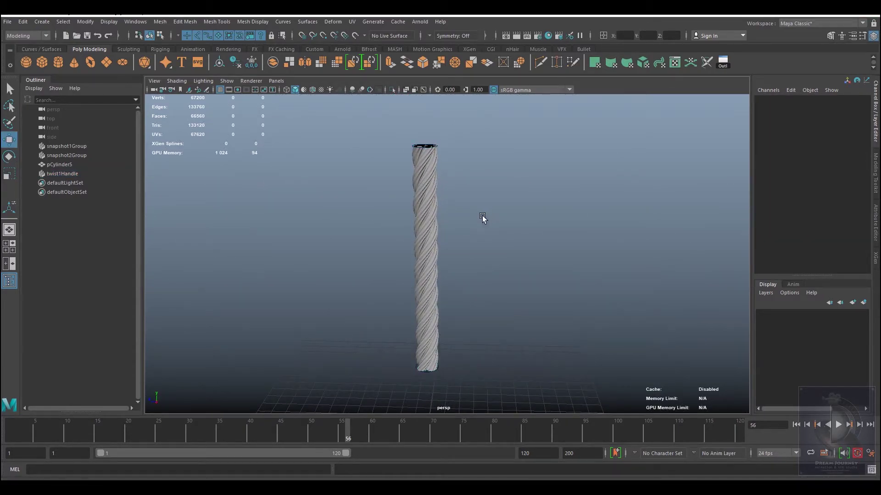
left_click_drag(482, 216, 347, 260)
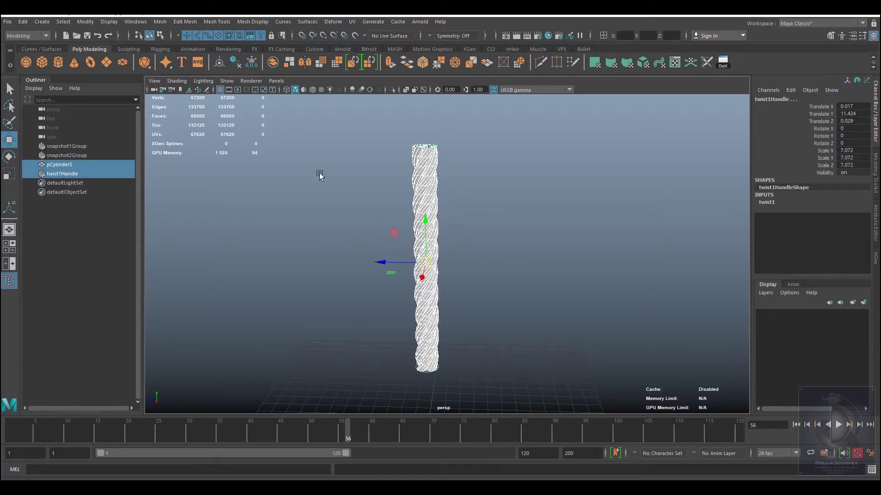
left_click(255, 65)
left_click(235, 63)
left_click(529, 216)
mouse_move(481, 213)
left_mouse_down()
mouse_move(360, 270)
mouse_move(512, 289)
mouse_move(496, 265)
mouse_move(483, 265)
left_mouse_up()
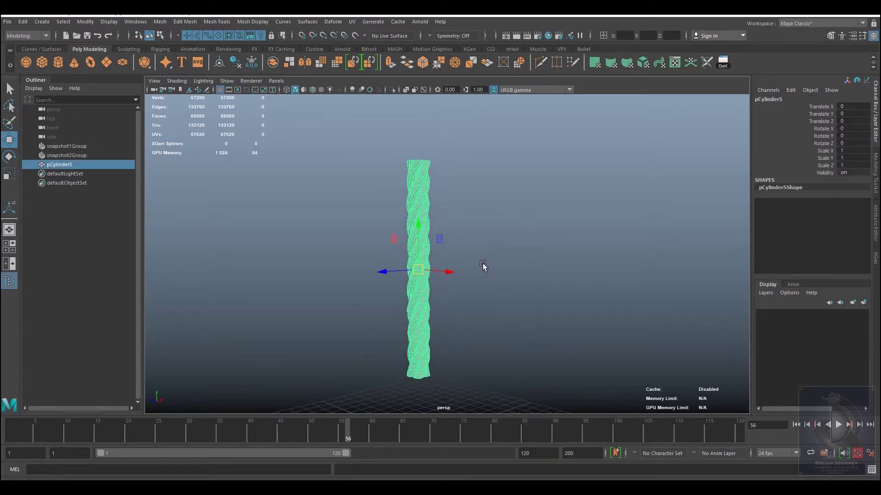
Scale the rope down uniformly to about 0.39 and stretch it taller
key("r")
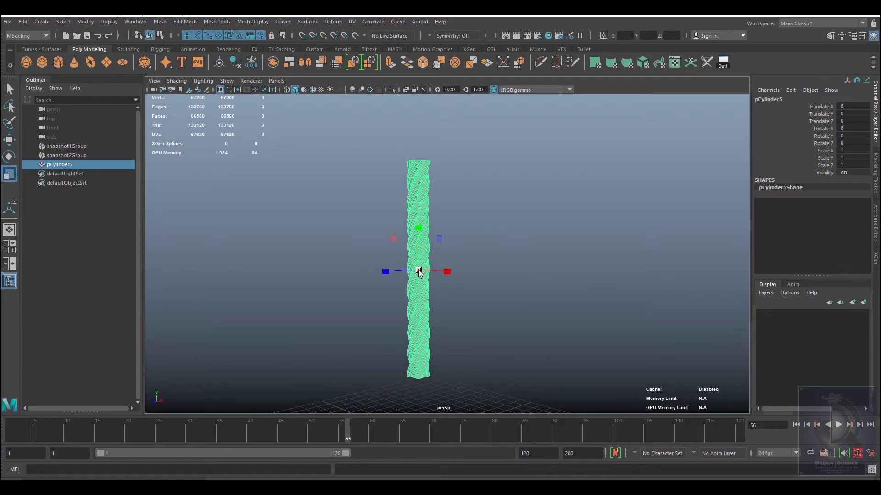
left_click_drag(420, 271, 373, 288)
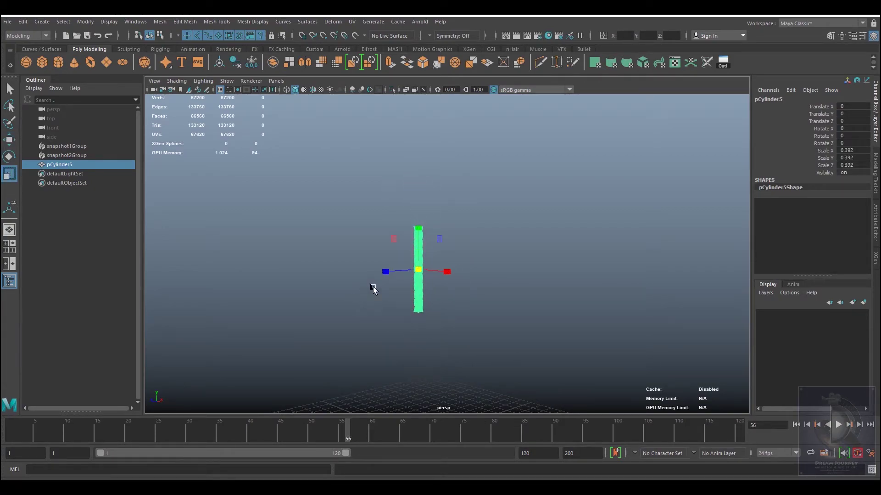
left_click_drag(419, 228, 417, 182)
left_click(495, 216)
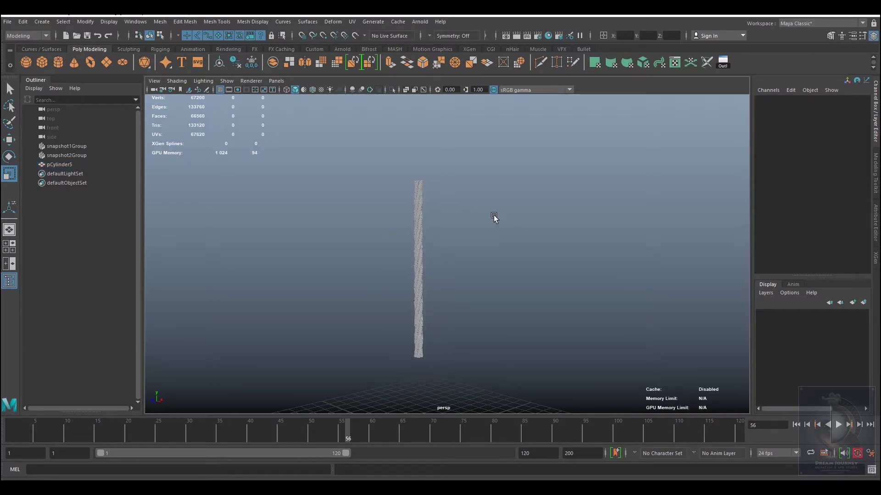
left_click(418, 255)
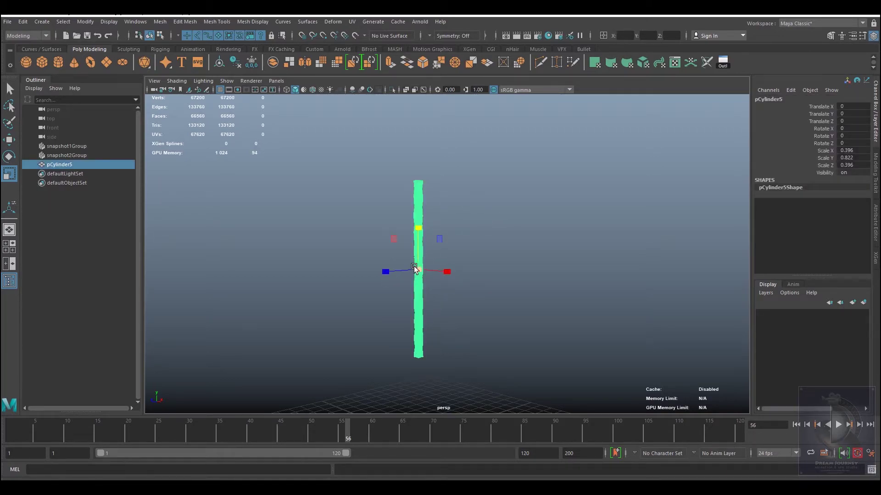
Move the rope down to Translate Y -5.51
key("w")
left_click_drag(422, 275, 483, 338)
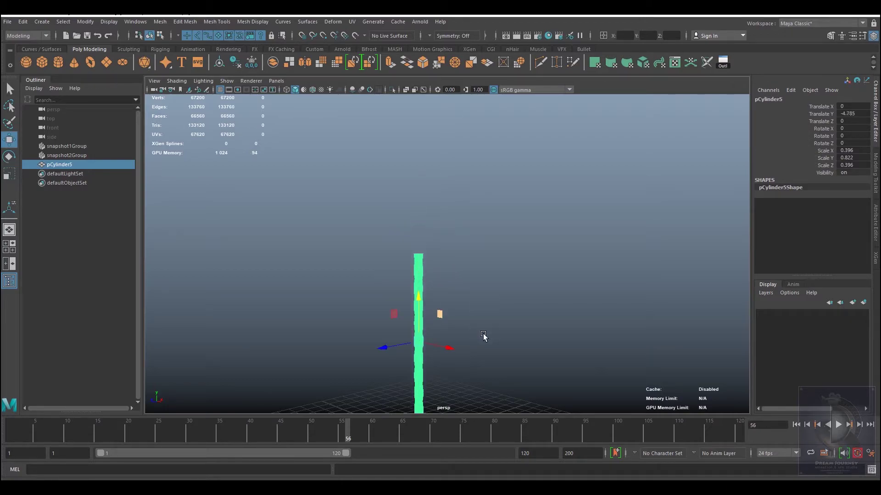
middle_click_drag(525, 303, 551, 205, "alt")
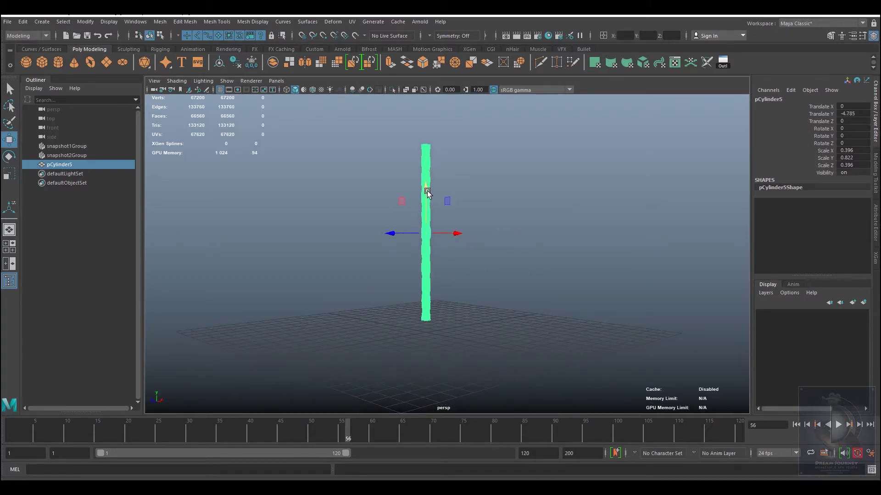
left_click_drag(426, 192, 429, 209)
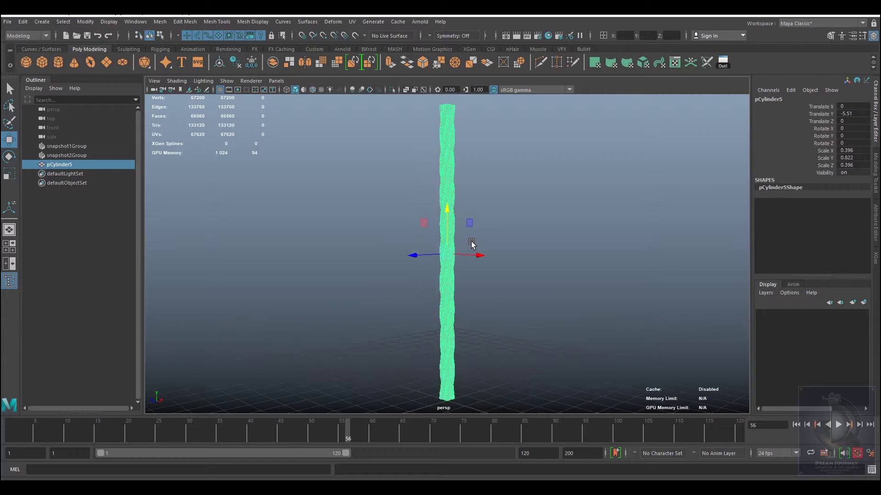
left_click(571, 248)
mouse_move(572, 248)
left_mouse_down("alt")
mouse_move(474, 292)
mouse_move(496, 249)
mouse_move(491, 271)
mouse_move(477, 255)
mouse_move(444, 256)
mouse_move(384, 305)
left_mouse_up("alt")
Stretch the rope in Y to Scale Y 0.81
left_click(447, 256)
key("r")
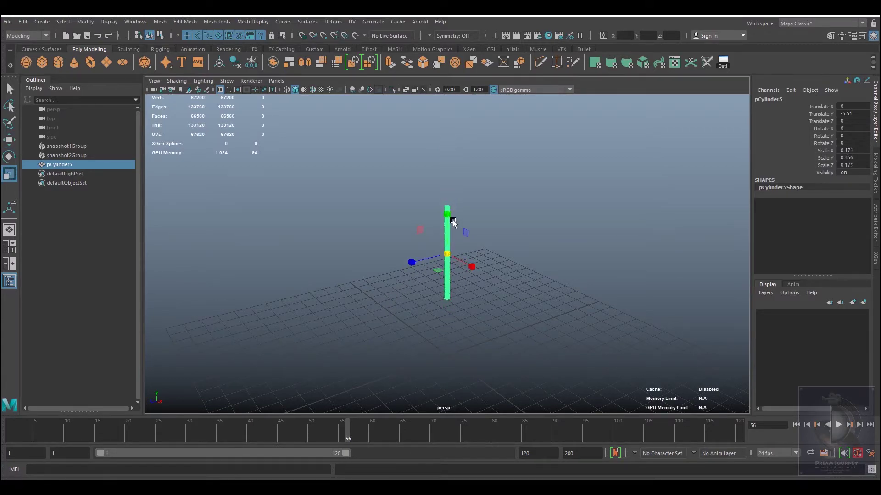
left_click_drag(447, 236, 448, 164)
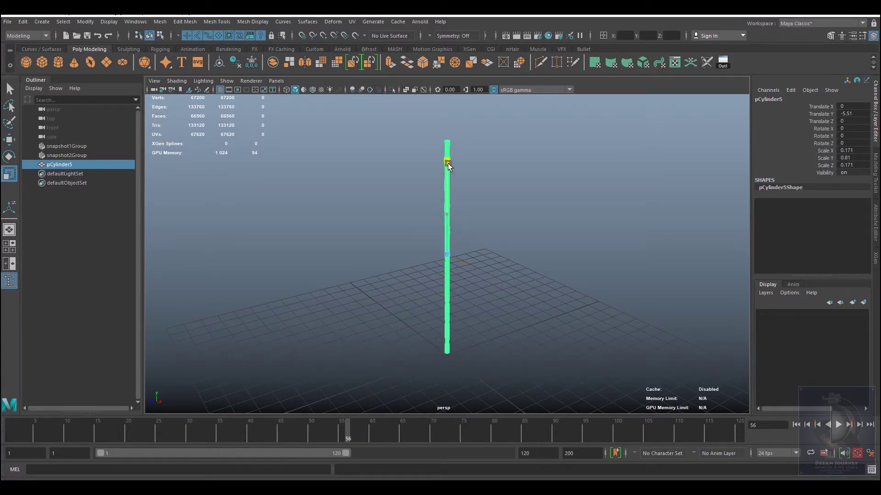
left_click(487, 211)
right_click_drag(449, 254, 633, 370, "alt")
mouse_move(476, 274)
left_mouse_down("alt")
mouse_move(443, 229)
mouse_move(413, 258)
mouse_move(414, 291)
mouse_move(432, 277)
left_mouse_up("alt")
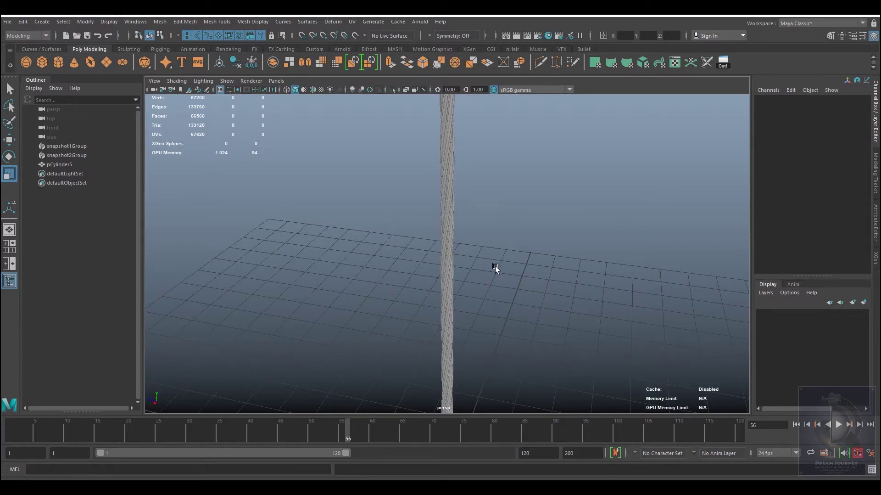
Freeze pCylinder5's transformations
left_click_drag(478, 209, 395, 241)
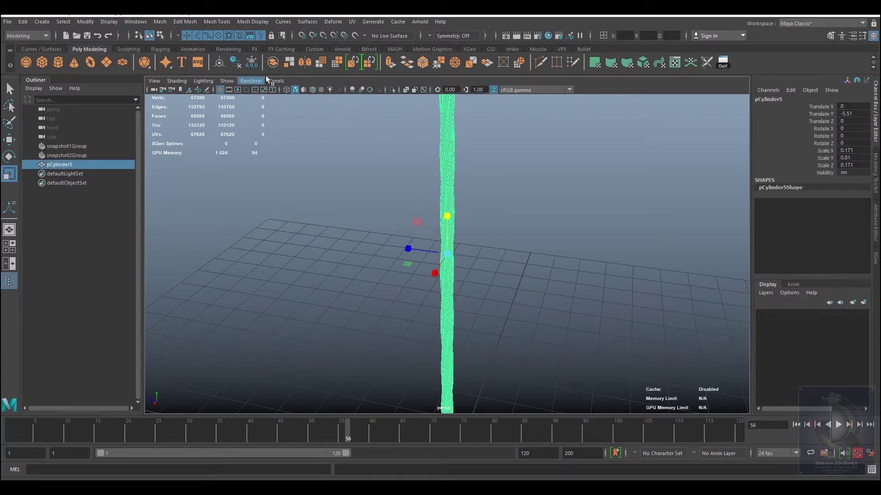
left_click(251, 62)
left_click(482, 181)
Add a new Nonlinear Twist deformer to the rope
left_click(447, 133)
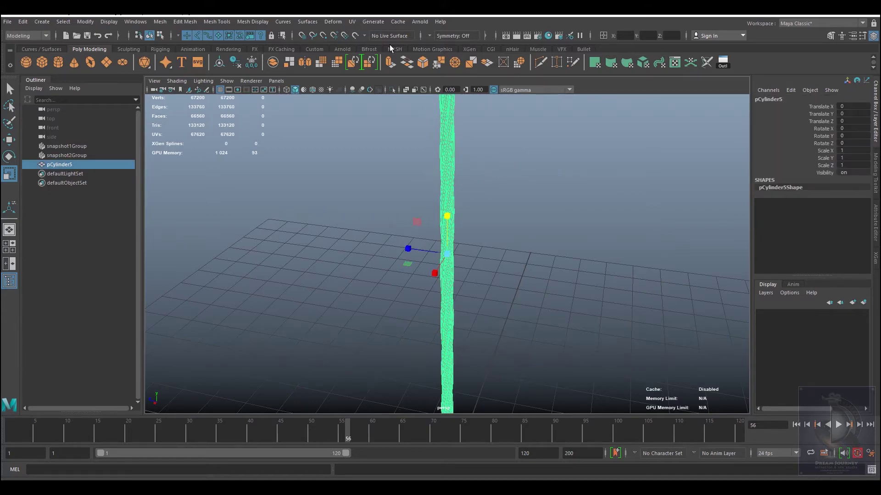
left_click(333, 23)
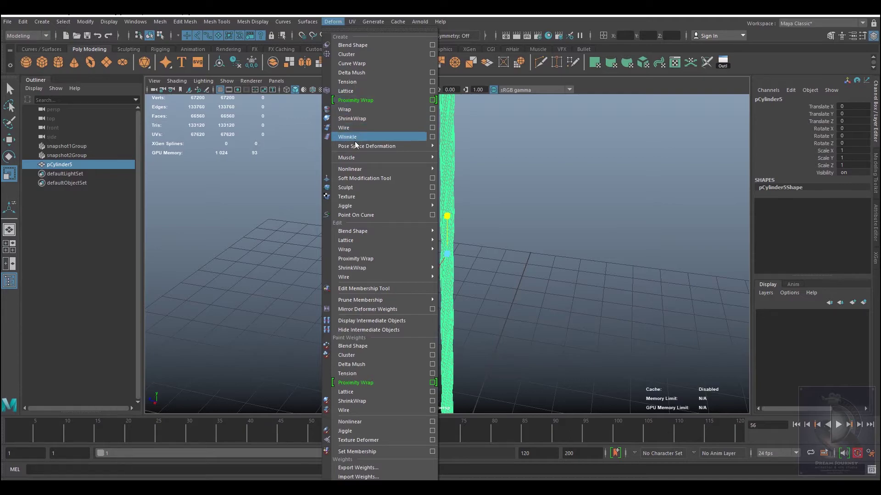
mouse_move(372, 169)
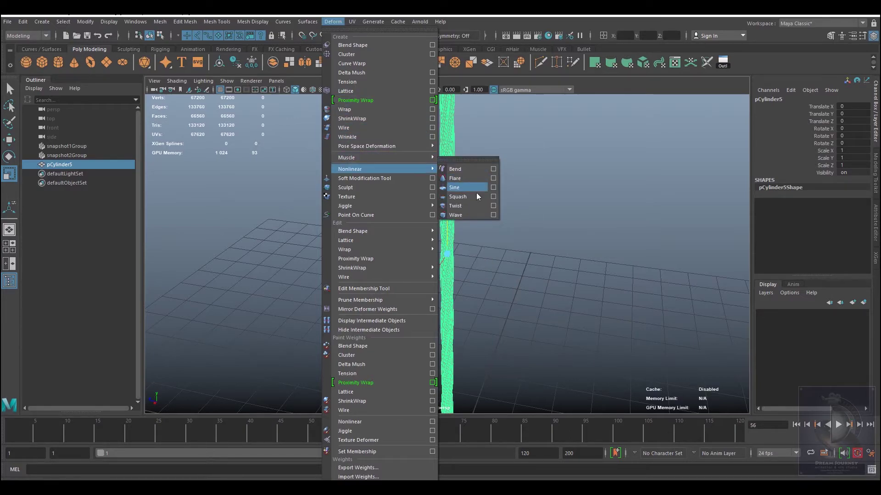
left_click(472, 206)
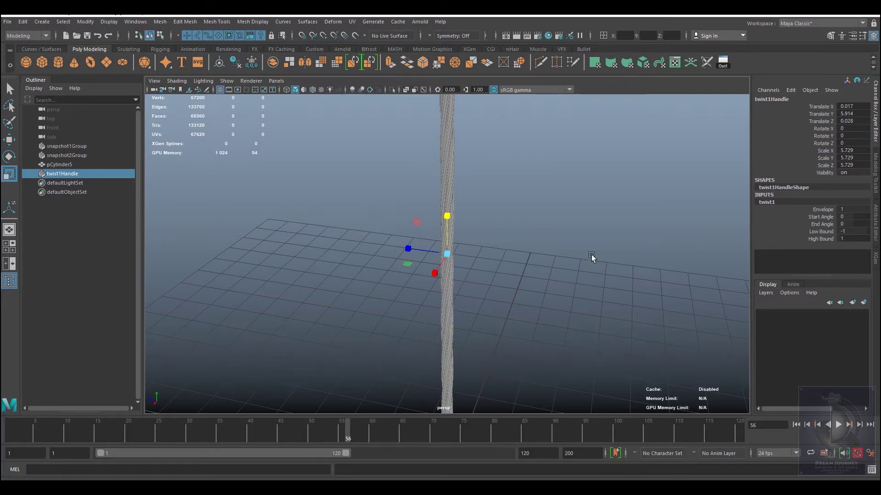
Set twist1's Start Angle to 800 in the Channel Box
key("w")
left_click(821, 217)
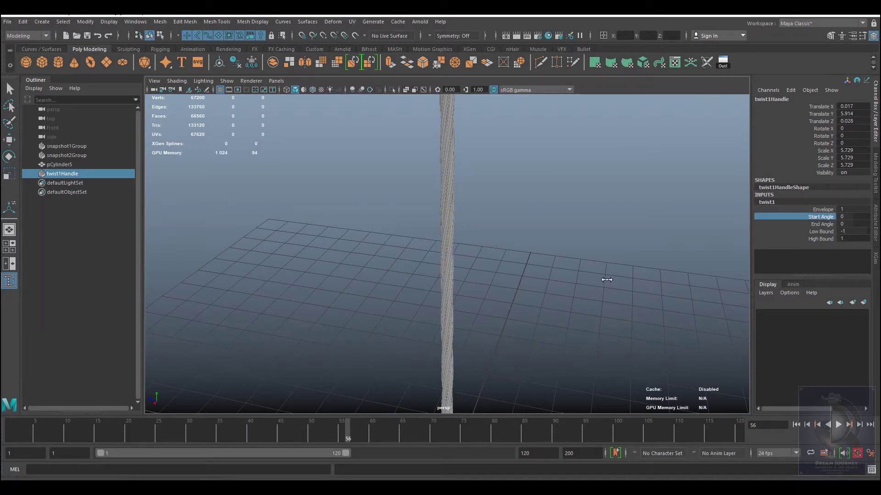
mouse_move(606, 277)
middle_mouse_down()
mouse_move(571, 287)
mouse_move(634, 275)
mouse_move(574, 289)
middle_mouse_up()
mouse_move(542, 260)
left_mouse_down("alt")
mouse_move(506, 212)
mouse_move(482, 210)
mouse_move(452, 261)
mouse_move(491, 232)
mouse_move(461, 177)
mouse_move(497, 344)
mouse_move(491, 255)
left_mouse_up("alt")
left_click(854, 216)
type("800")
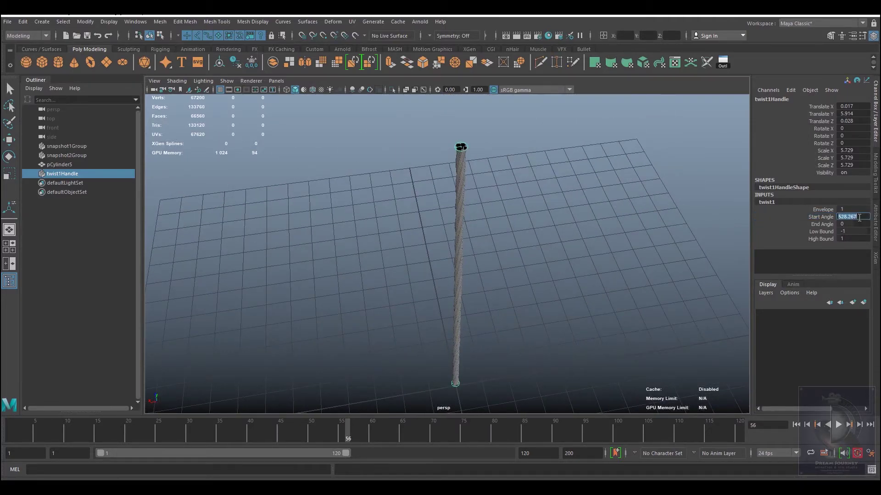
key("Return")
Add pCylinder5 to the selection alongside the twist handle
left_click_drag(442, 257, 507, 226, "alt")
mouse_move(507, 225)
right_mouse_down("alt")
mouse_move(610, 330)
mouse_move(502, 237)
mouse_move(448, 236)
right_mouse_up("alt")
key("w")
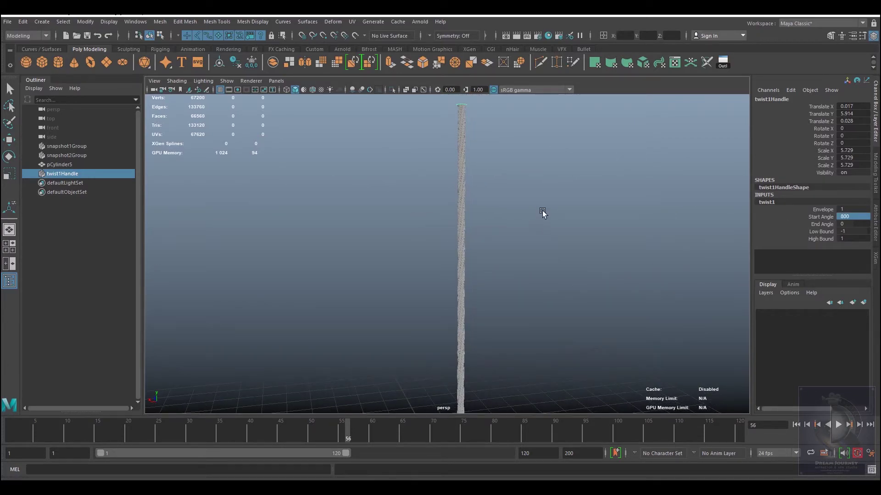
left_click_drag(543, 212, 379, 249, "shift")
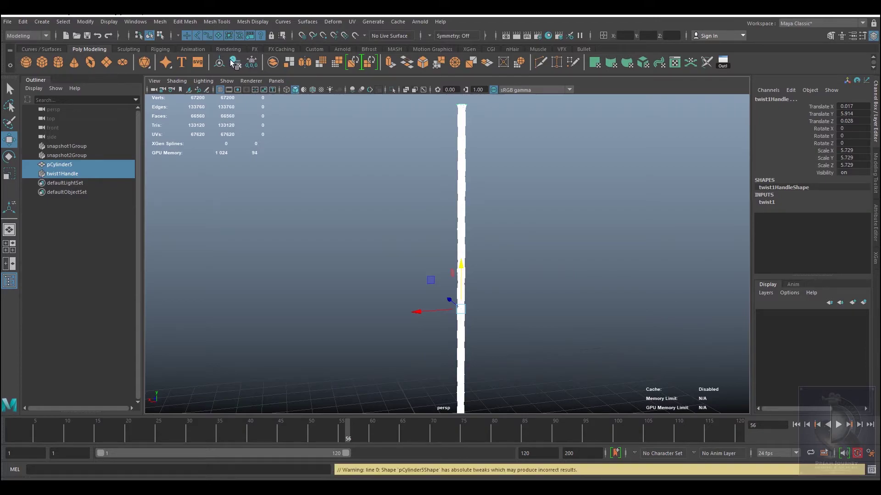
Delete history to bake the twist into pCylinder5, then deselect
left_click(252, 62)
left_click(569, 219)
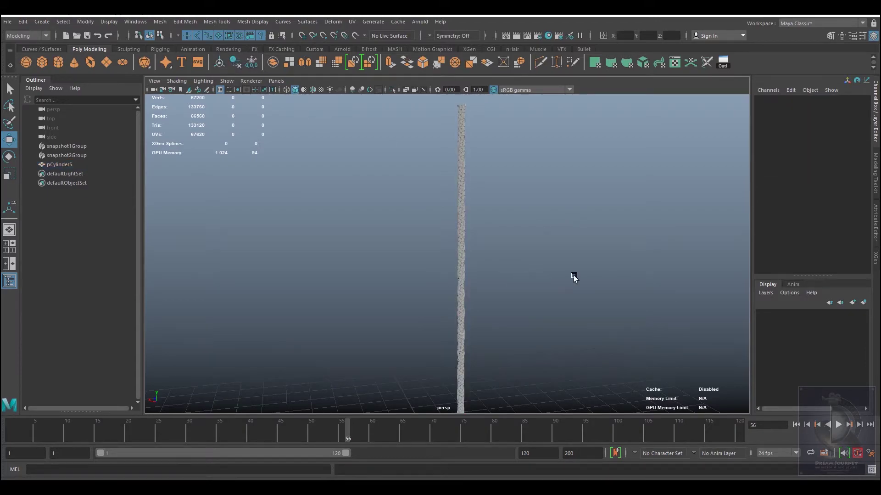
right_click_drag(574, 274, 288, 173, "alt")
Save the scene as 'rope' with Save Scene As
left_click(8, 21)
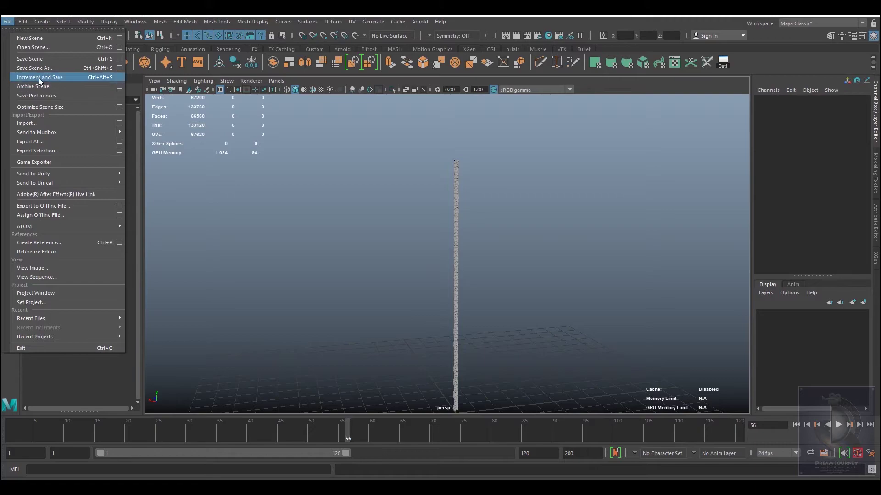
left_click(40, 67)
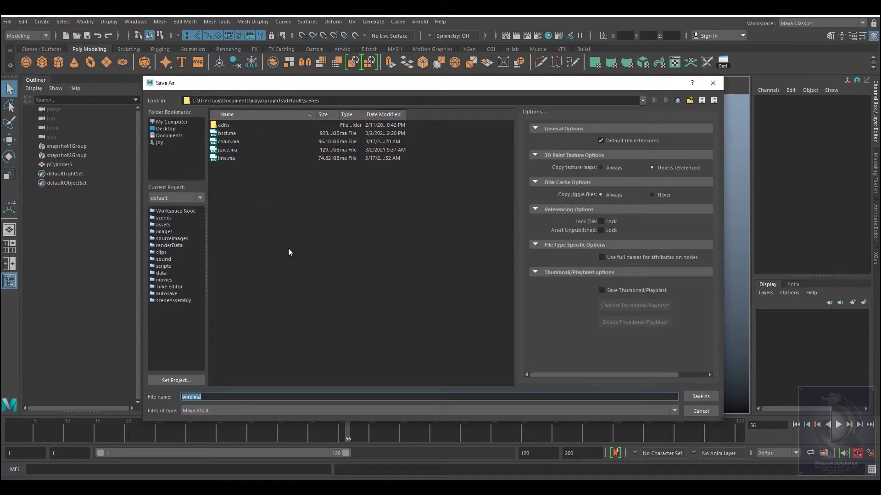
type("rope")
left_click(707, 397)
Rotate the rope to Rotate Z 90 so it lies horizontally
left_click_drag(482, 287, 354, 307)
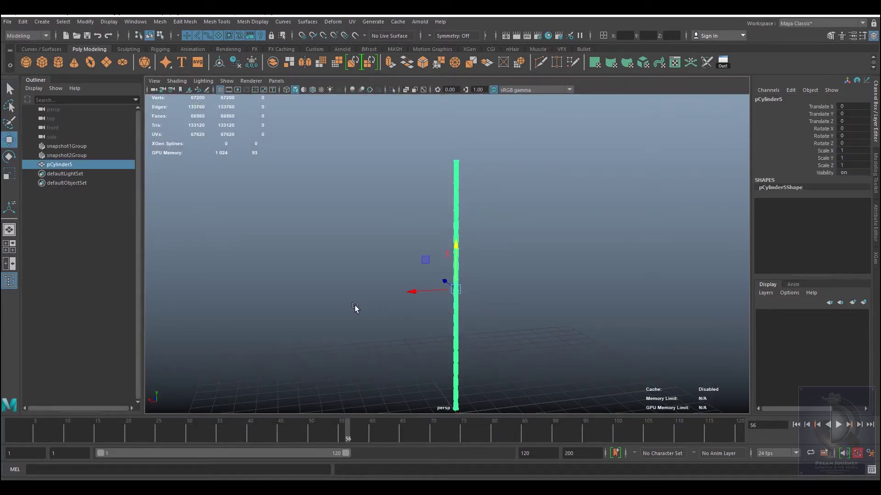
middle_click_drag(496, 279, 448, 244, "alt")
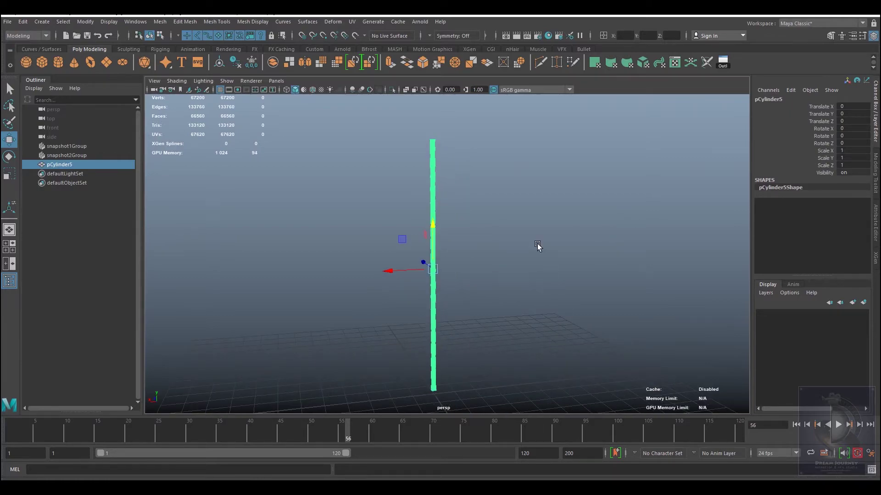
key("e")
mouse_move(529, 301)
left_mouse_down("alt")
mouse_move(521, 322)
mouse_move(512, 318)
left_mouse_up("alt")
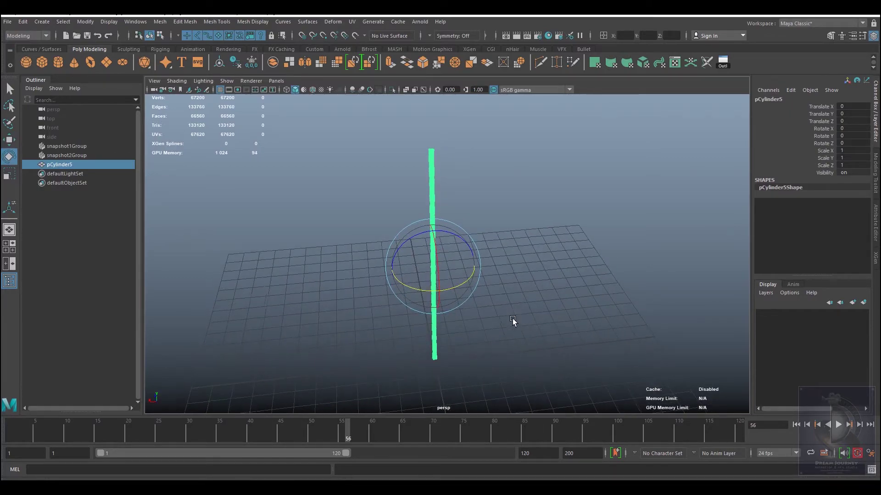
left_click(469, 262)
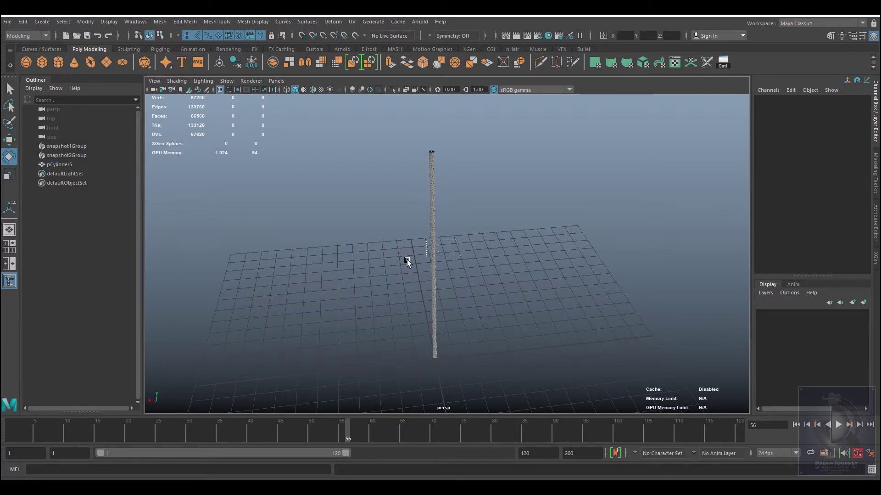
left_click_drag(461, 239, 406, 260)
mouse_move(454, 234)
left_mouse_down()
mouse_move(534, 277)
mouse_move(630, 227)
left_mouse_up()
double_click(853, 143)
type("9")
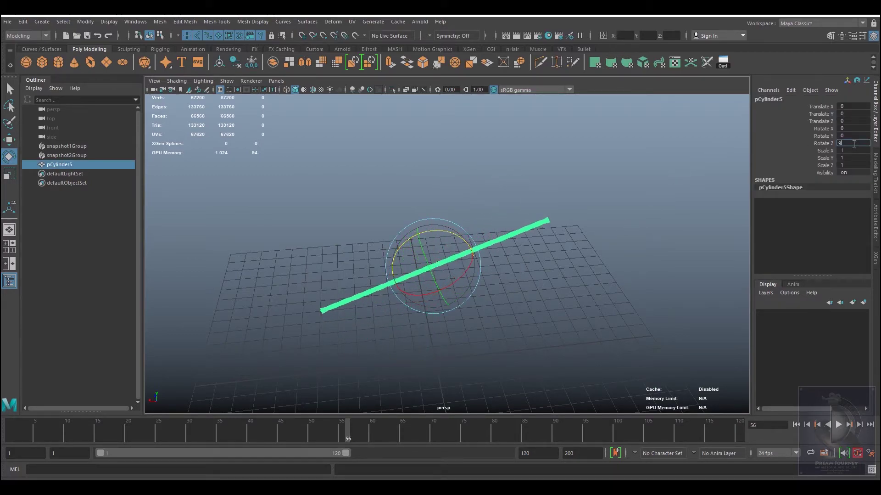
type("0")
key("Return")
Freeze the rope's rotation to zero
left_click(585, 300)
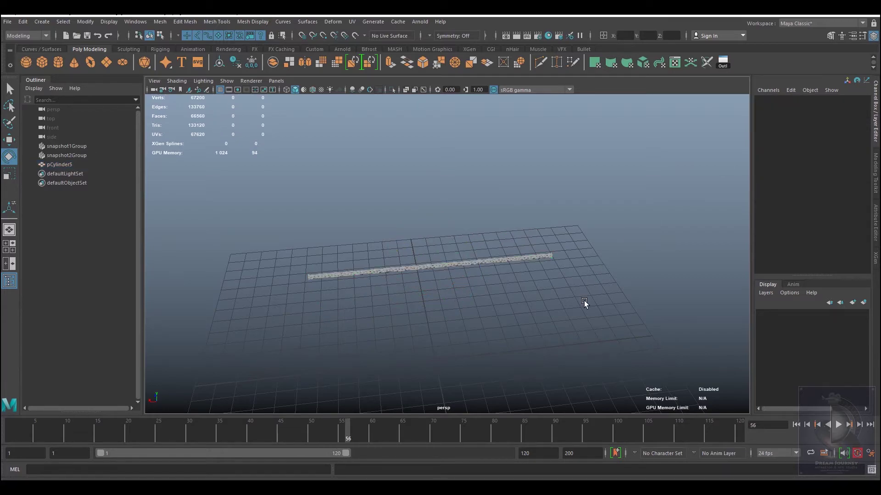
key("w")
left_click(480, 266)
left_click_drag(470, 293, 442, 269, "alt")
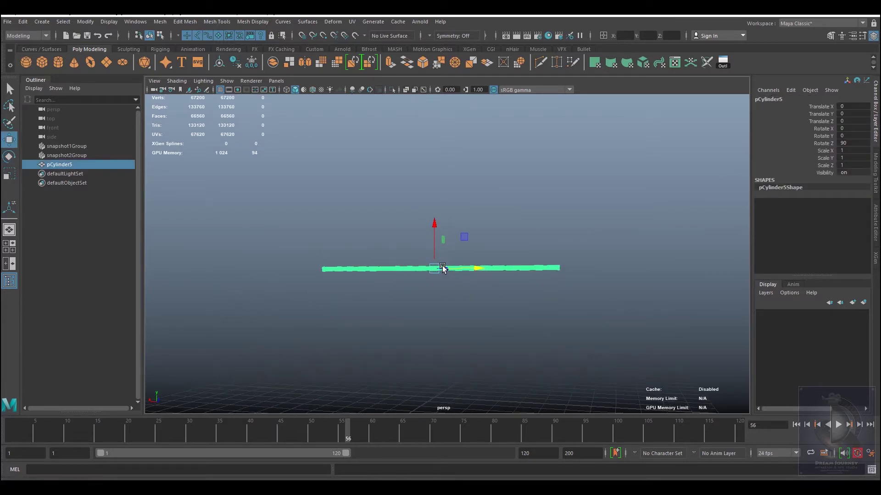
left_click(248, 64)
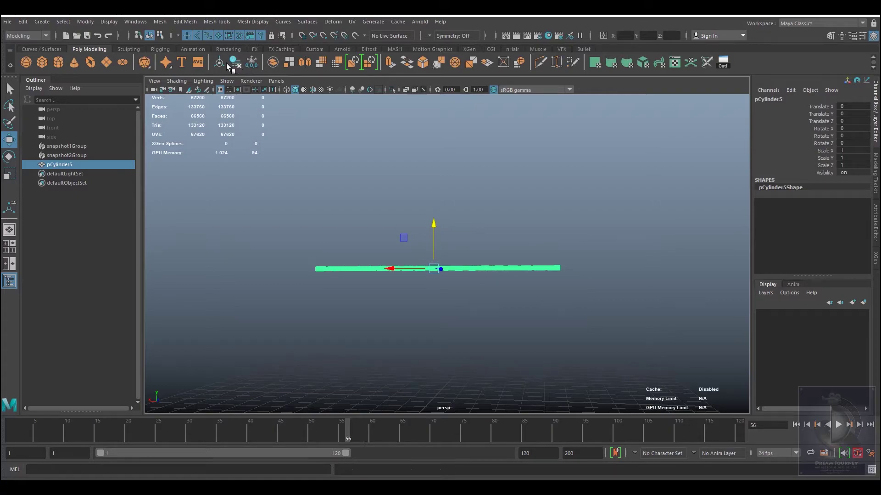
Lower the rope along Y so it rests on the grid
left_click(540, 237)
left_click(458, 266)
mouse_move(462, 310)
left_mouse_down("alt")
mouse_move(450, 309)
mouse_move(464, 335)
left_mouse_up("alt")
mouse_move(436, 225)
left_mouse_down()
mouse_move(457, 330)
mouse_move(489, 305)
left_mouse_up()
key("f")
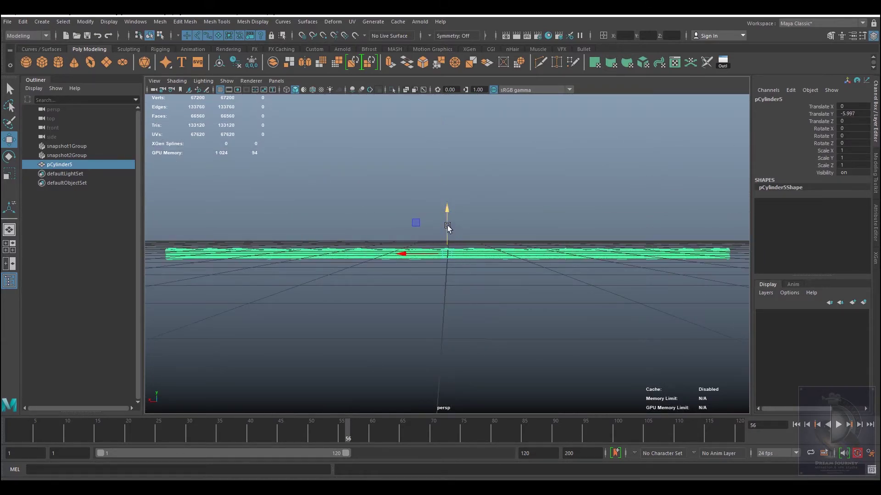
mouse_move(447, 226)
left_mouse_down()
mouse_move(448, 207)
mouse_move(449, 218)
left_mouse_up()
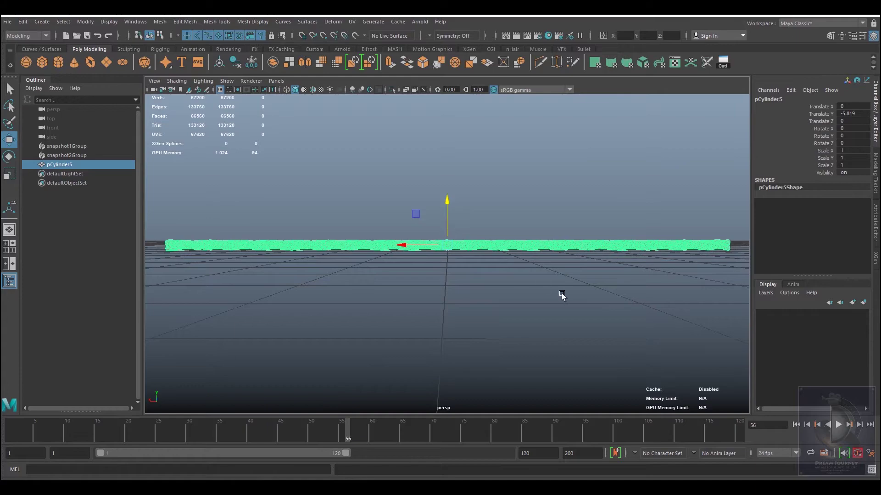
mouse_move(563, 295)
left_mouse_down("alt")
mouse_move(501, 309)
mouse_move(483, 343)
mouse_move(354, 268)
left_mouse_up("alt")
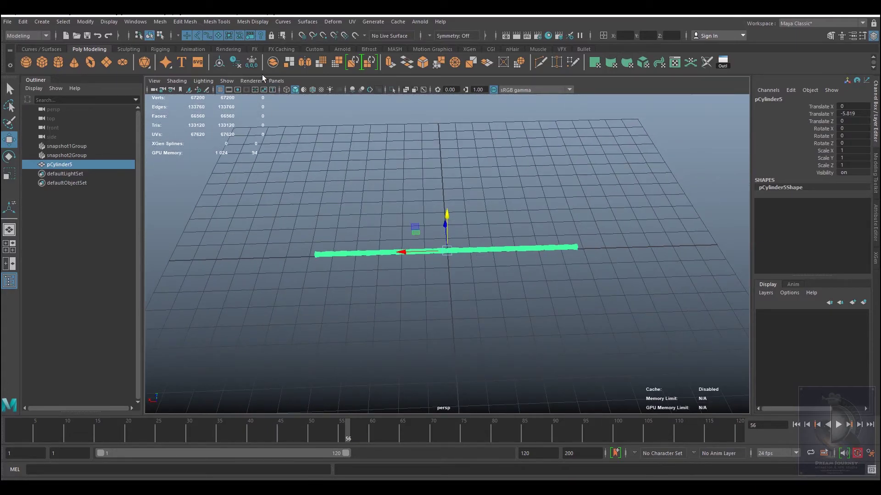
Freeze the rope's new position and slide it along X to 5.832
left_click(249, 64)
left_click_drag(415, 252, 281, 256)
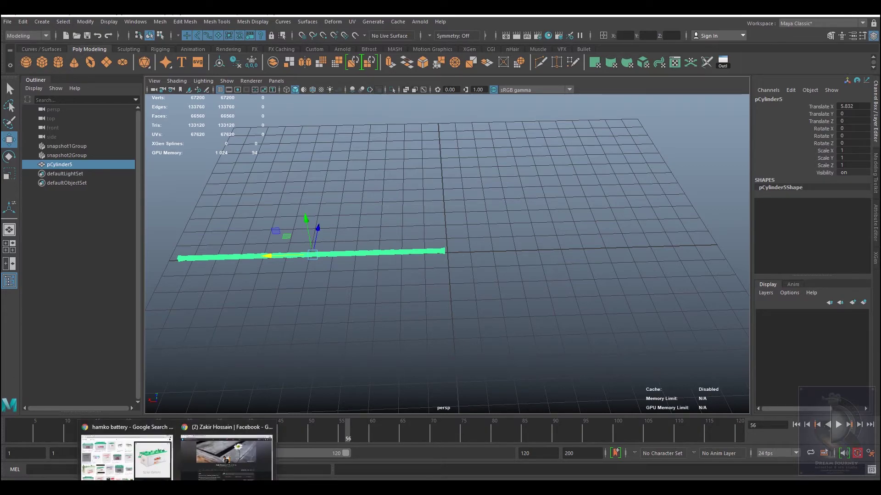
left_click(126, 457)
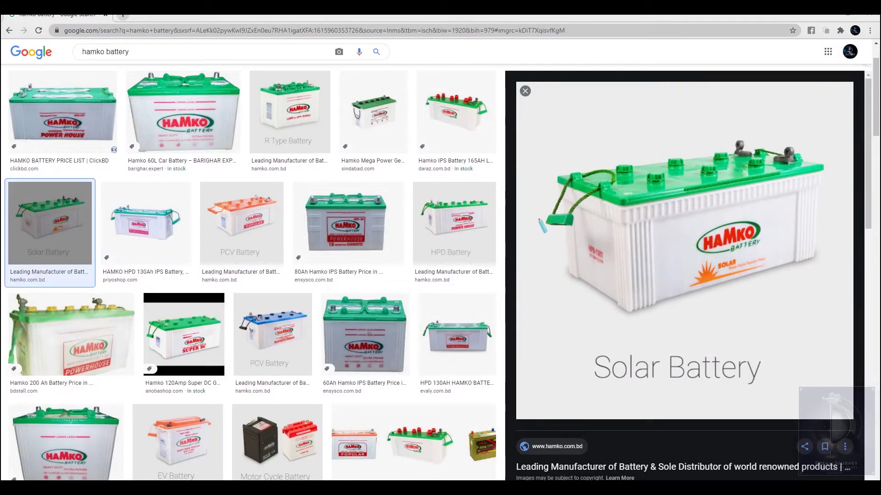
Mark the battery's rope handle in red on the reference image, then undo the mark
left_click_drag(555, 205, 575, 214)
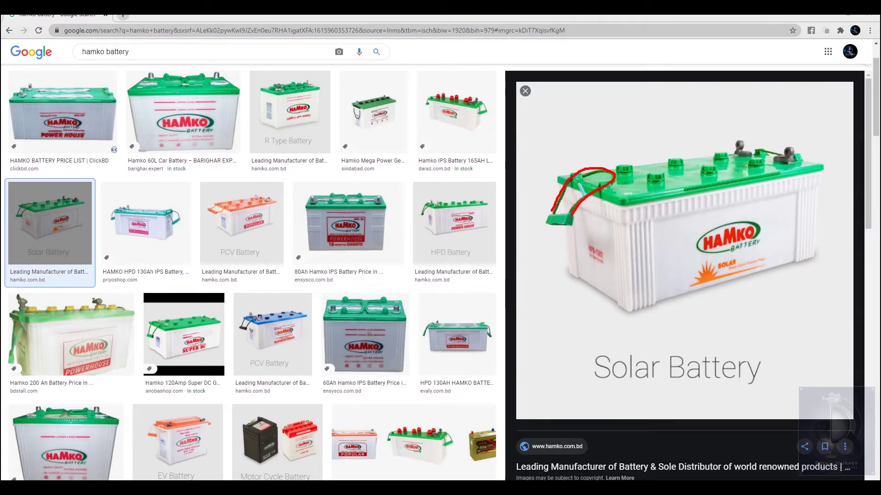
key("ctrl+z")
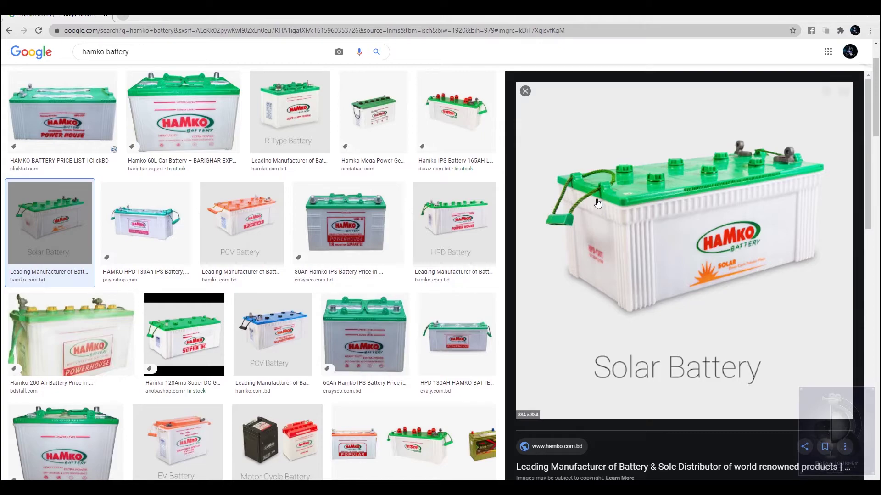
Return to Maya, deselect the rope, and activate the CV Curve Tool
left_click(841, 14)
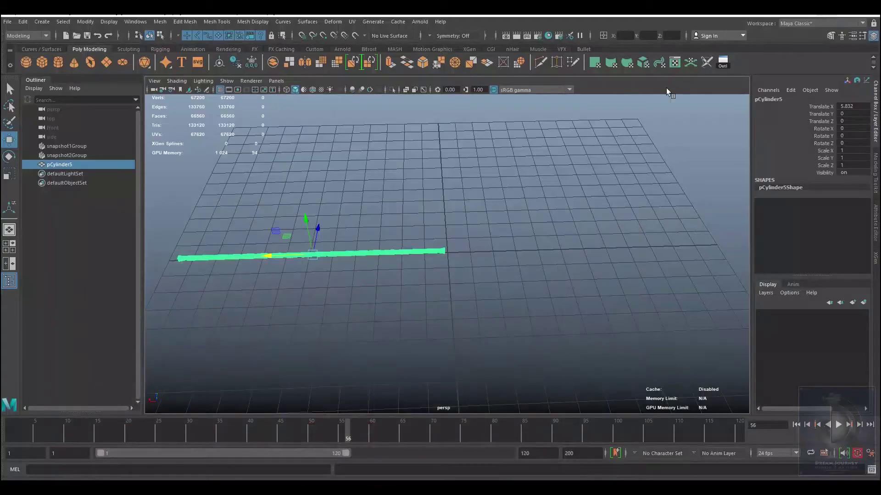
left_click(493, 223)
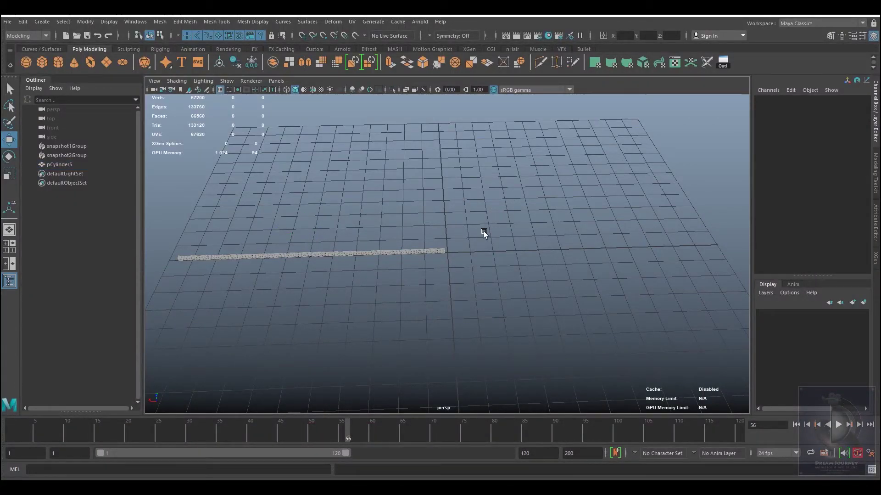
left_click(44, 22)
mouse_move(62, 90)
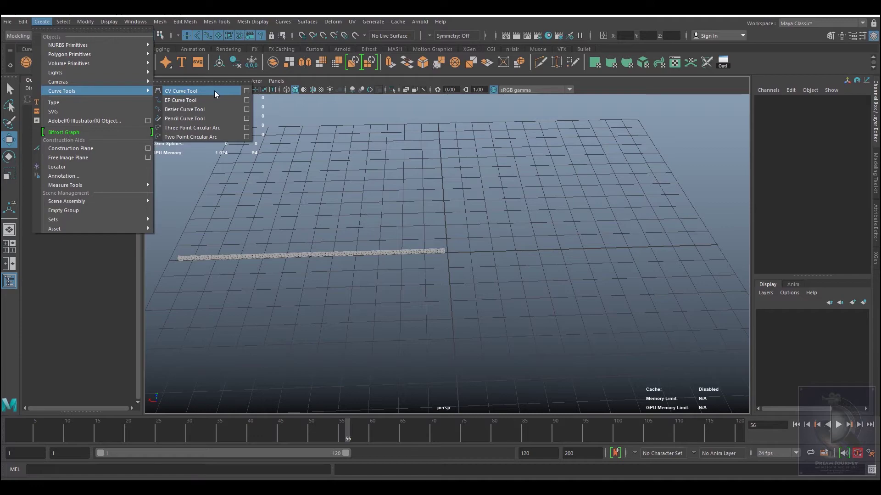
left_click(181, 100)
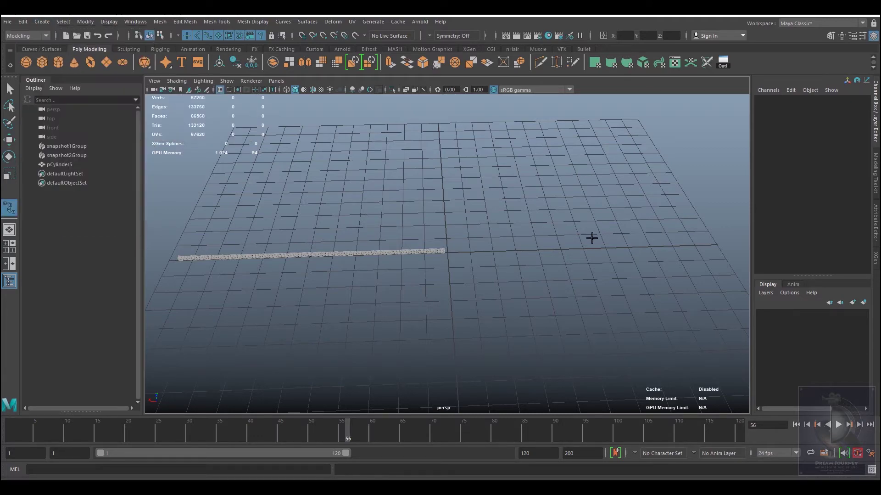
Place CV points from the rope's right end, out rightward and looping back left
left_click_drag(467, 257, 487, 285, "alt")
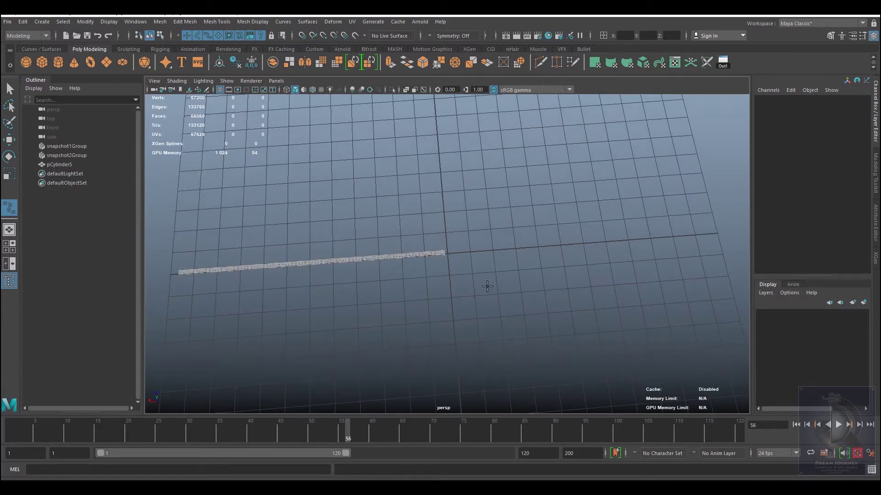
left_click(448, 251)
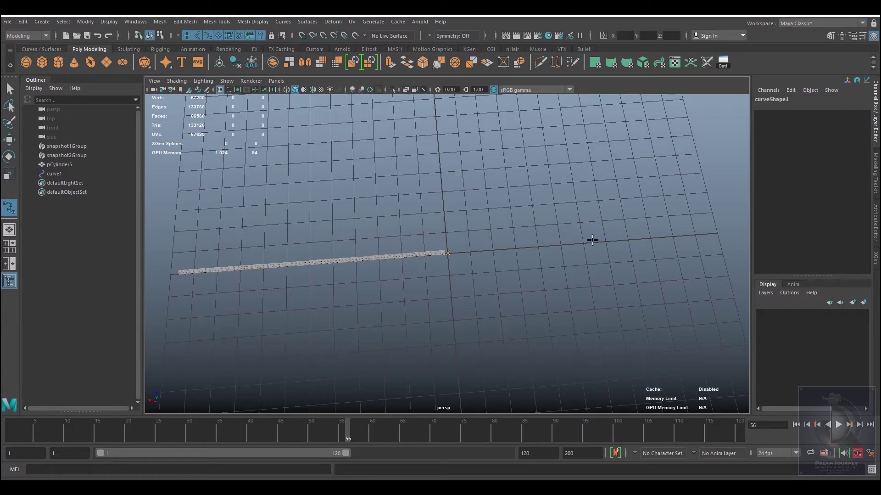
left_click_drag(624, 241, 606, 239)
mouse_move(695, 306)
left_mouse_down("alt")
mouse_move(611, 282)
mouse_move(565, 319)
mouse_move(586, 312)
left_mouse_up("alt")
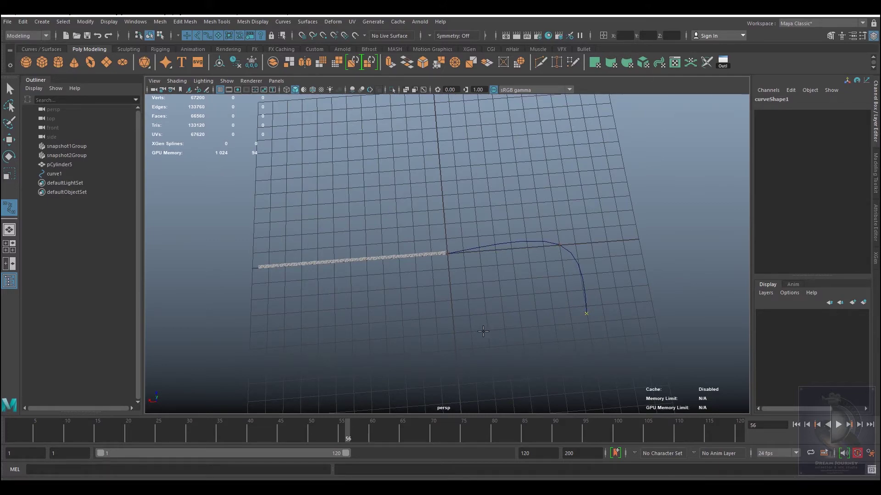
left_click(468, 334)
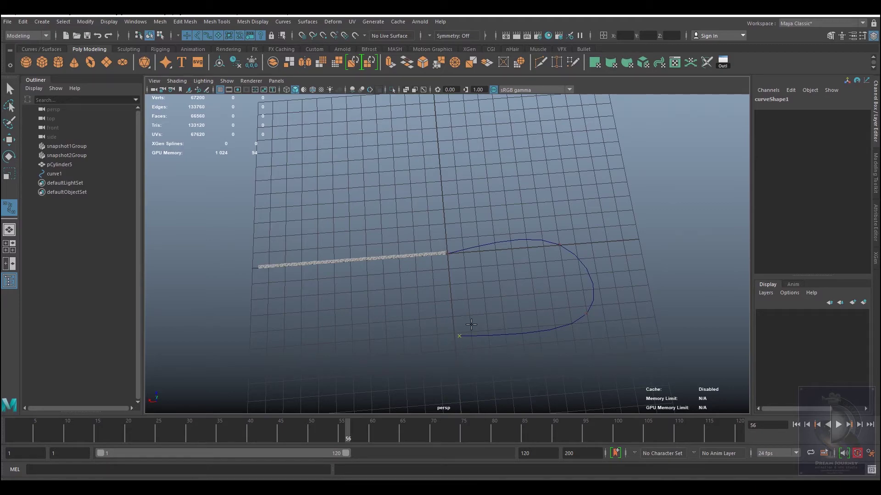
Finish the looping EP curve and orbit the view to see it from above
key("w")
right_click_drag(529, 282, 610, 297, "alt")
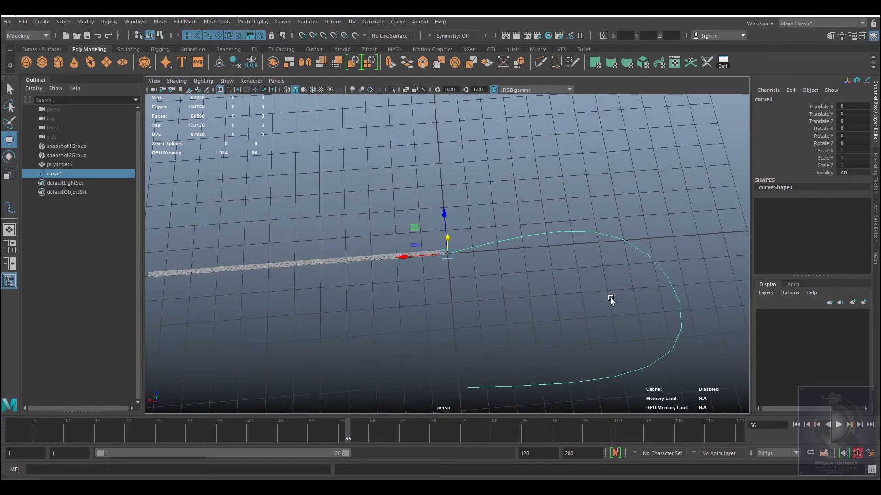
mouse_move(606, 290)
left_mouse_down("alt")
mouse_move(436, 280)
mouse_move(551, 358)
mouse_move(471, 324)
left_mouse_up("alt")
mouse_move(552, 309)
left_mouse_down("alt")
mouse_move(485, 299)
mouse_move(511, 312)
mouse_move(405, 290)
left_mouse_up("alt")
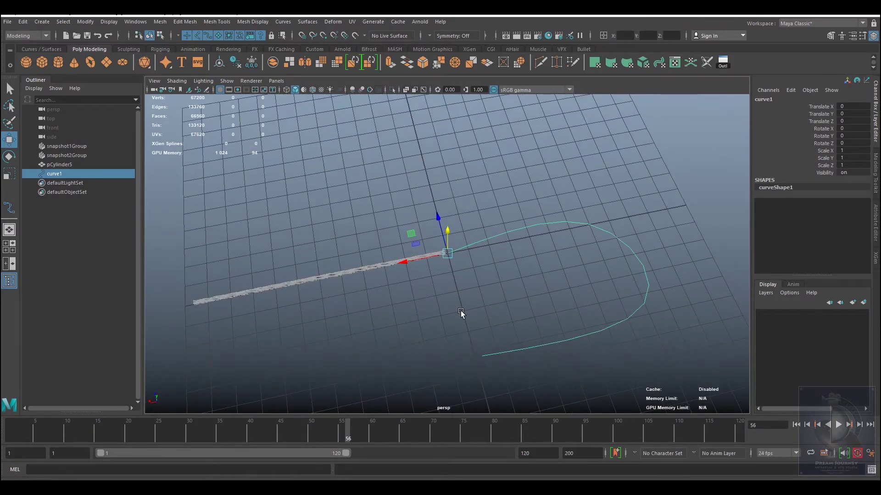
left_click_drag(460, 314, 448, 306, "alt")
Select the long cylinder pCylinder5, then add curve1 to the selection
left_click(355, 230)
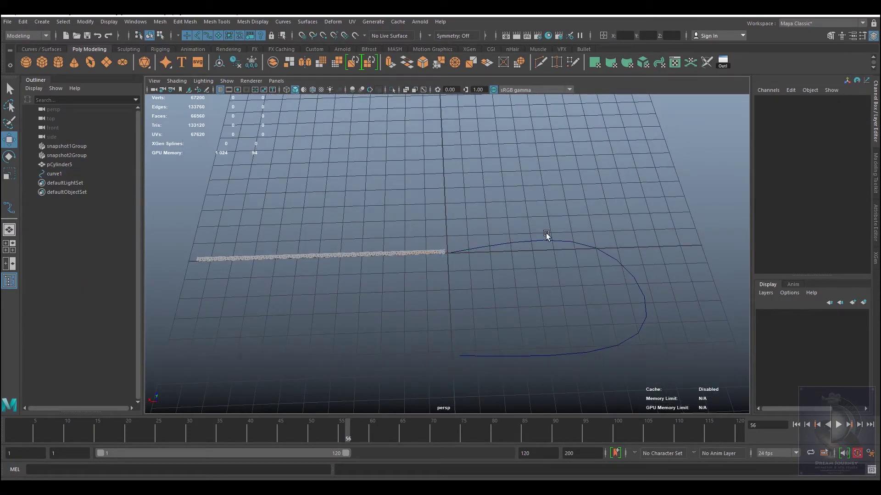
left_click(563, 239)
left_click_drag(558, 315, 560, 288, "alt")
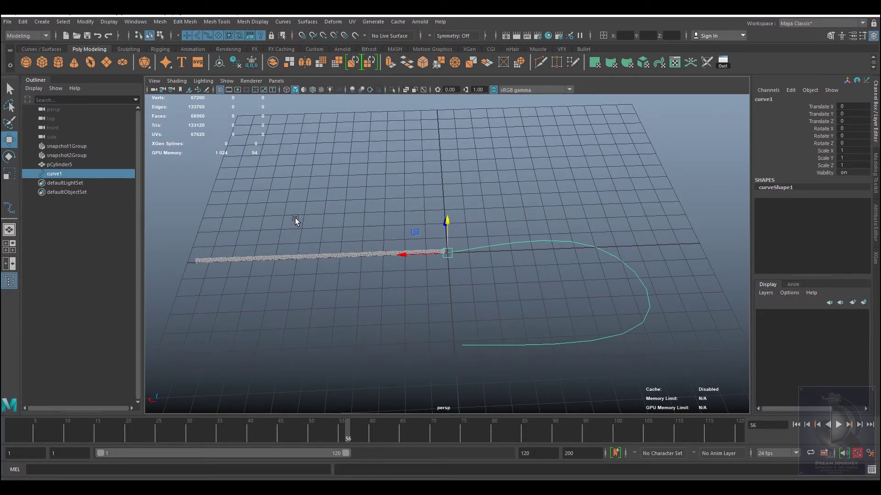
left_click_drag(345, 202, 344, 278)
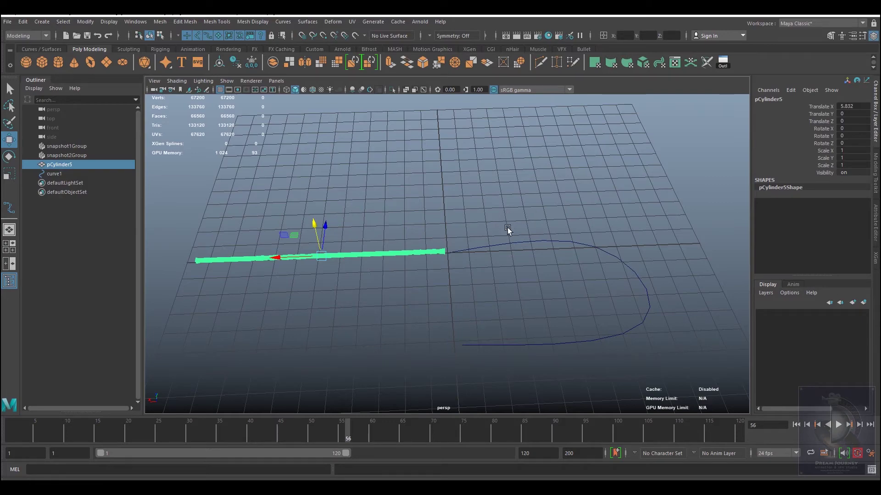
left_click_drag(502, 197, 524, 277)
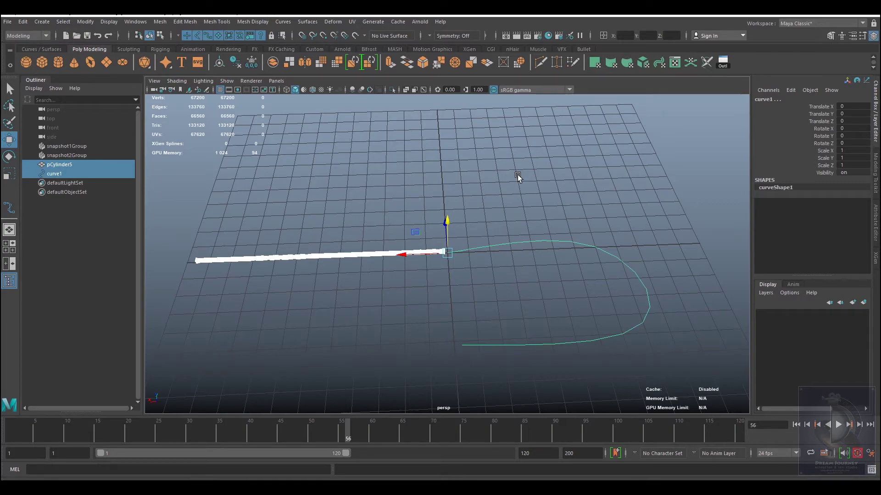
Switch to the Rigging menu set and tear off Constrain > Motion Paths as a floating panel
left_click(28, 35)
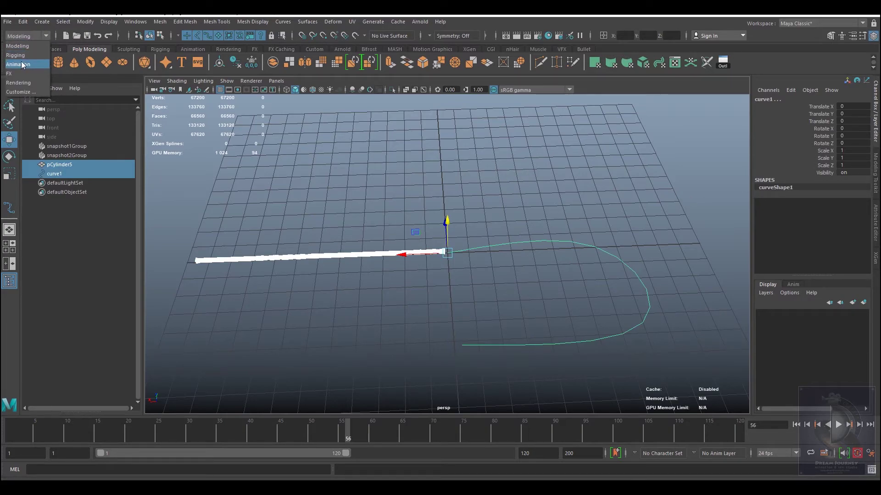
left_click(20, 58)
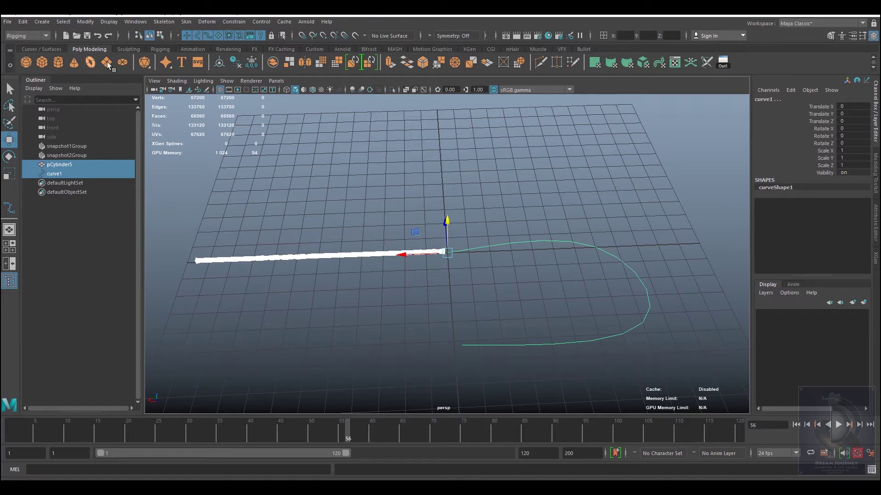
left_click(242, 23)
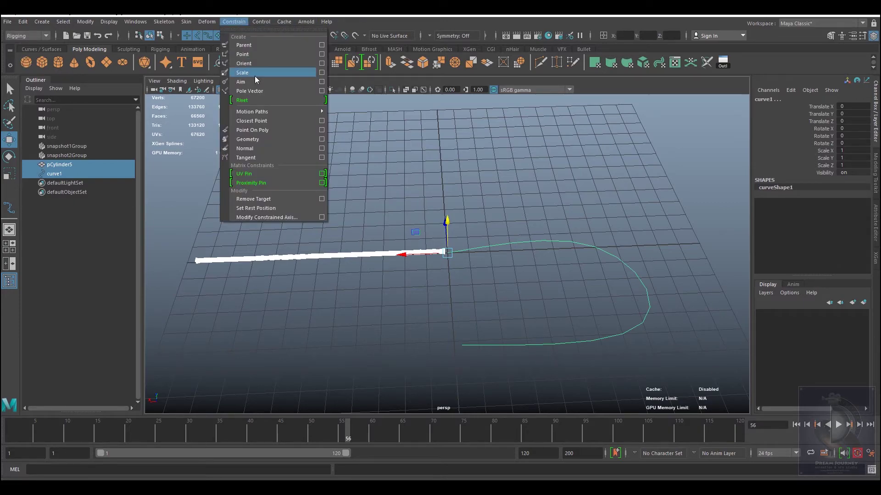
mouse_move(252, 111)
left_click(379, 103)
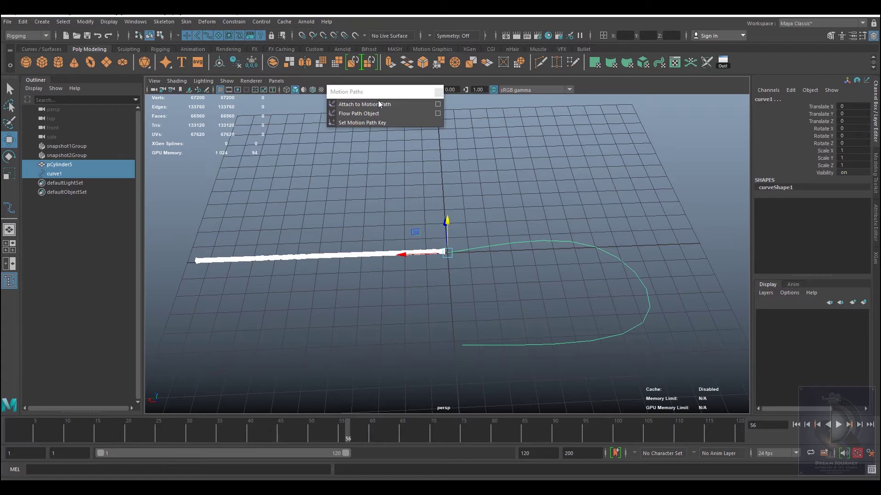
left_click_drag(379, 94, 207, 185)
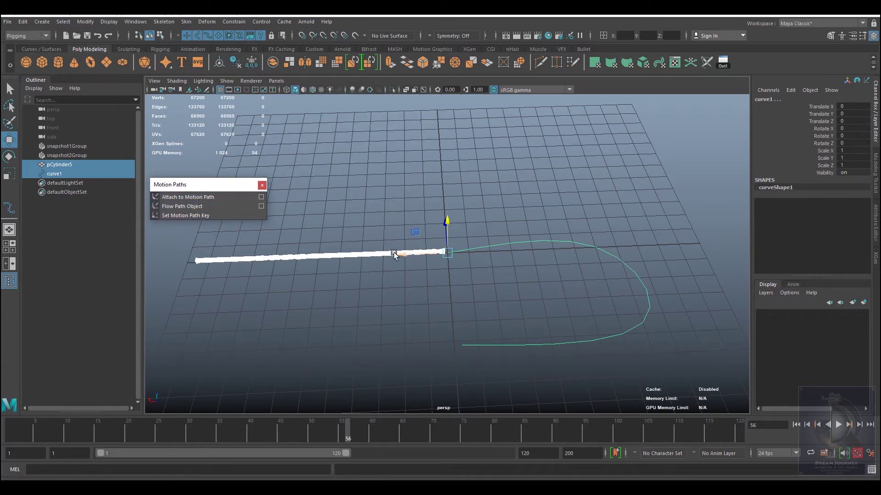
Attach pCylinder5 to curve1 with default motion path settings, then rewind to frame 1
left_click(261, 197)
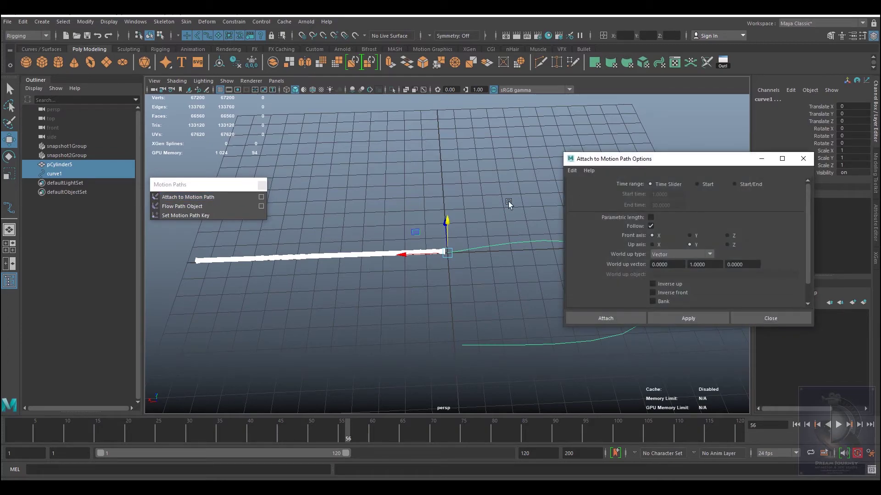
left_click(572, 170)
left_click(582, 186)
left_click(610, 318)
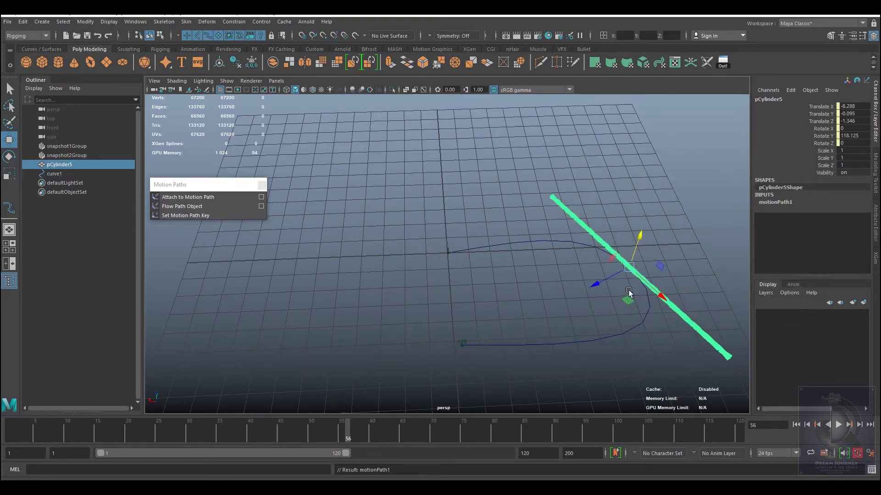
mouse_move(351, 434)
left_mouse_down()
mouse_move(9, 436)
mouse_move(719, 436)
mouse_move(7, 435)
left_mouse_up()
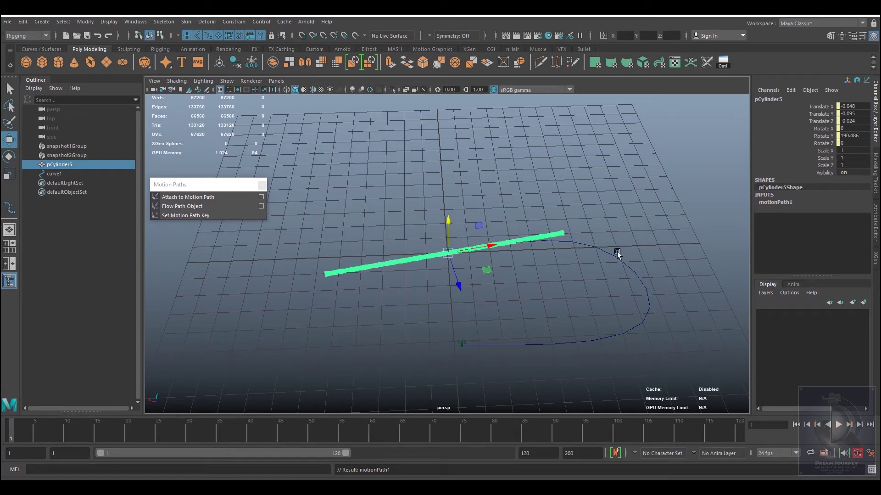
scroll(585, 294, "up", 3)
scroll(574, 300, "up", 1)
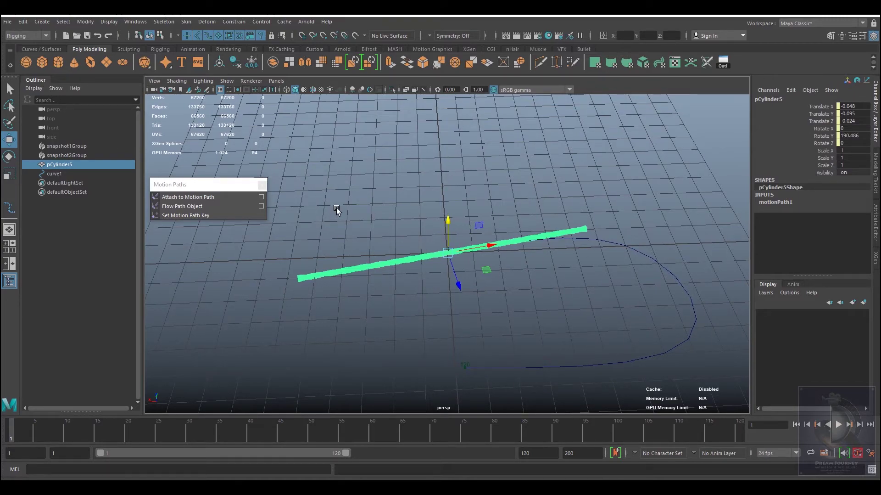
Reselect the cylinder and curve and create a Flow Path Object lattice around the curve
left_click(351, 213)
left_click_drag(366, 270, 366, 272)
left_click_drag(638, 265, 638, 266, "shift")
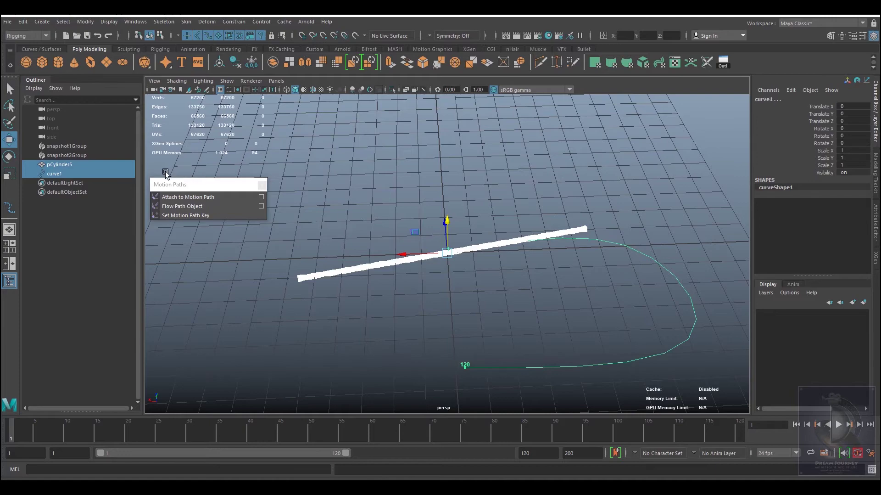
left_click(262, 207)
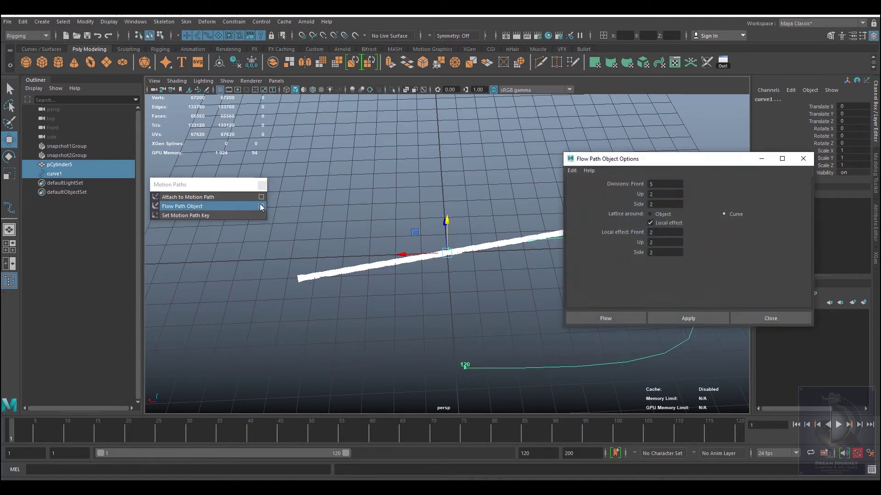
left_click(621, 315)
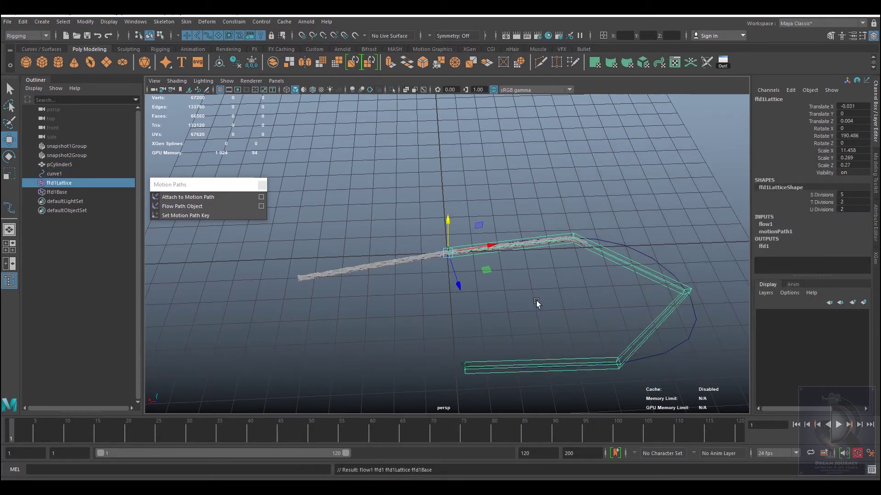
Select ffd1Lattice and show its attributes in the Attribute Editor
mouse_move(536, 300)
left_mouse_down("alt")
mouse_move(558, 323)
mouse_move(582, 302)
mouse_move(568, 290)
mouse_move(605, 290)
mouse_move(602, 272)
mouse_move(583, 280)
left_mouse_up("alt")
left_click(582, 281)
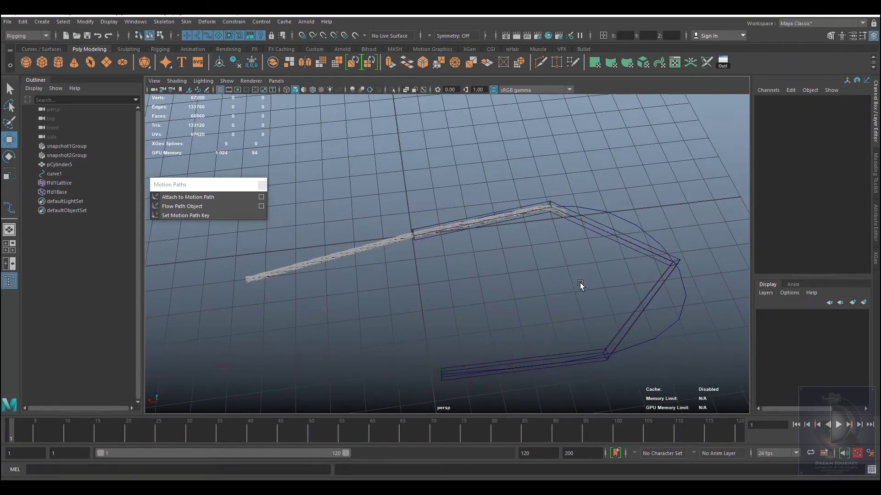
left_click_drag(646, 309, 647, 310)
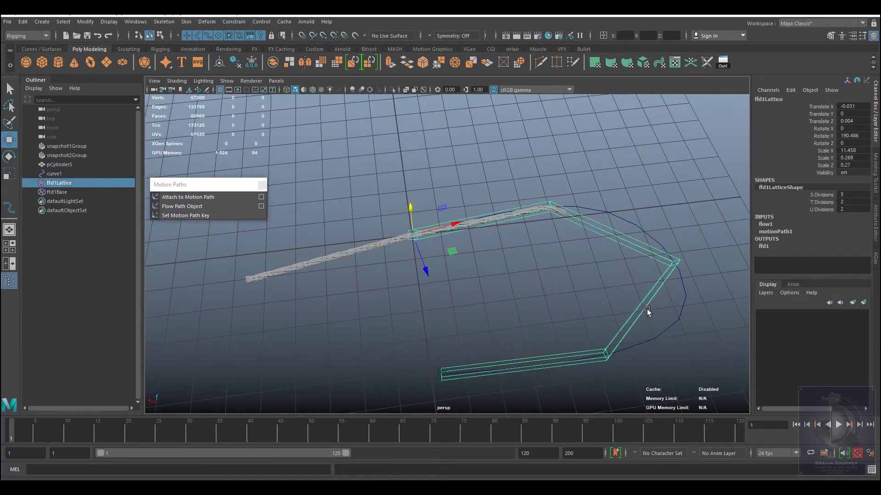
left_click(842, 36)
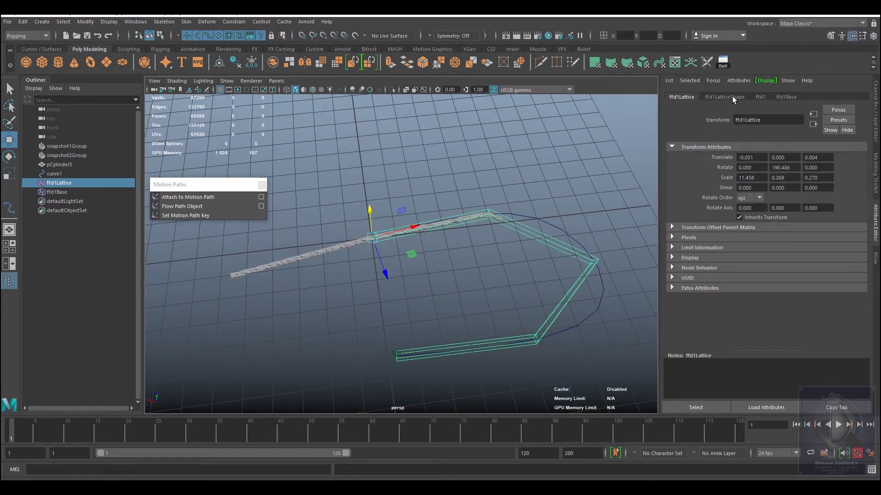
Set ffd1LatticeShape S Divisions to 74, undoing a U Divisions change, and play the bend
left_click(733, 96)
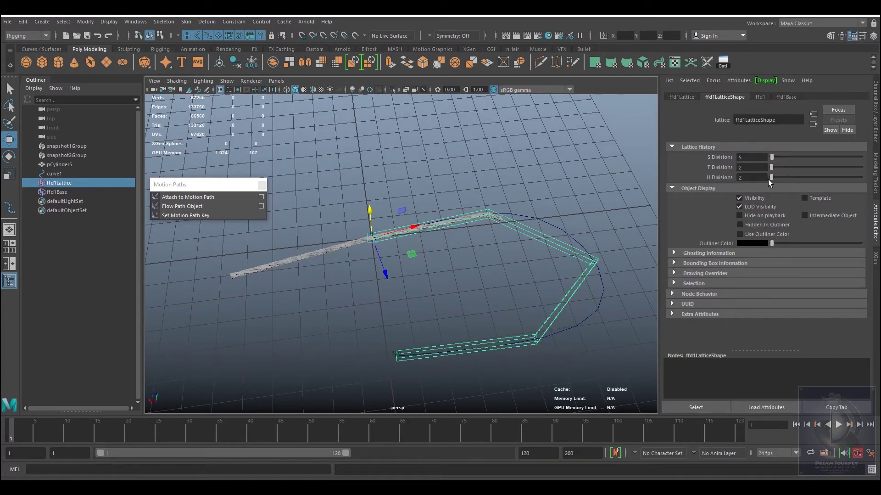
left_click_drag(772, 177, 777, 177)
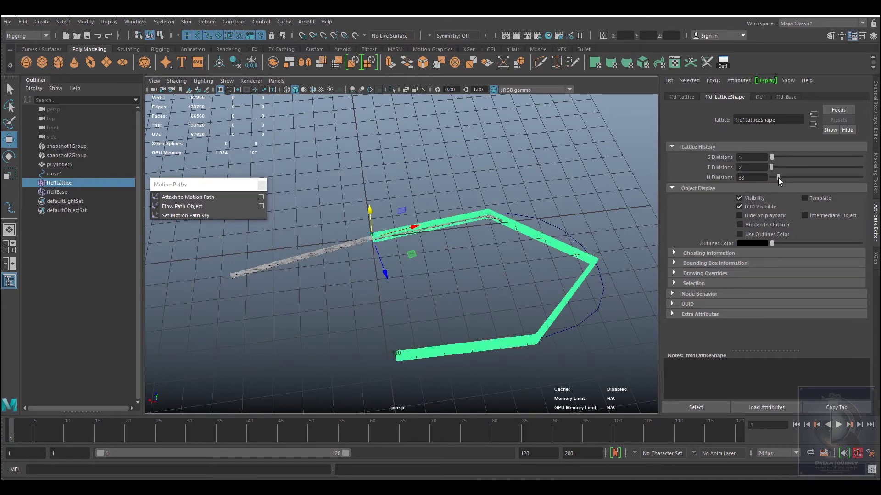
key("ctrl+z")
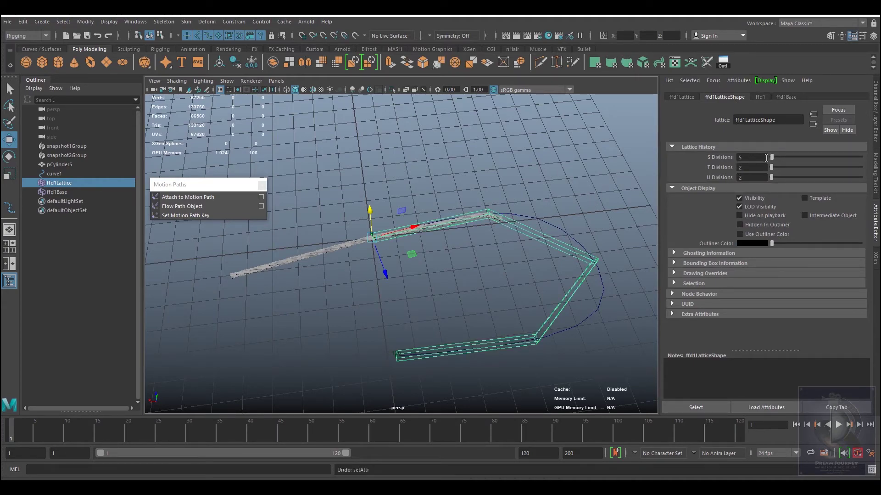
left_click_drag(772, 158, 788, 158)
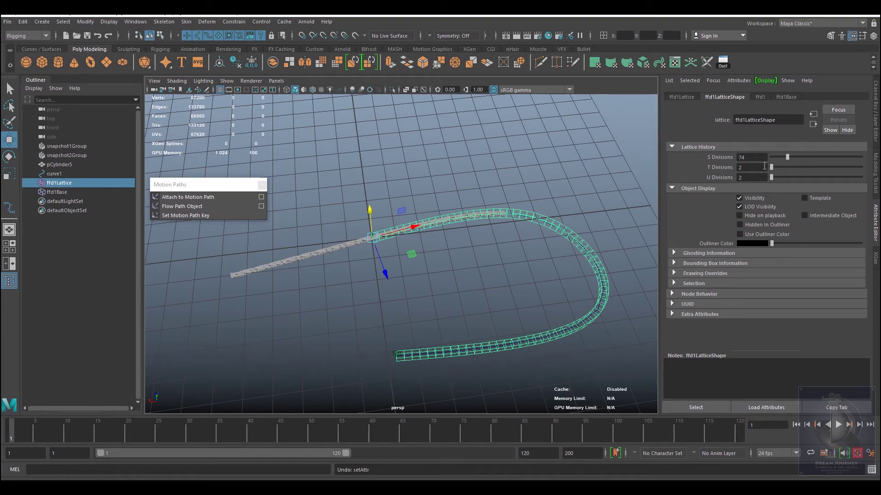
key("alt+v")
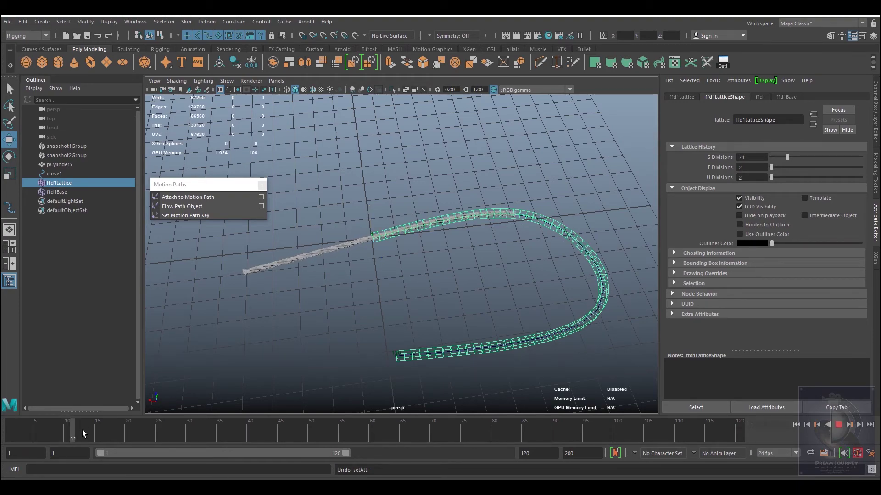
mouse_move(220, 432)
left_mouse_down()
mouse_move(453, 431)
mouse_move(237, 435)
left_mouse_up()
right_click_drag(284, 384, 400, 373, "alt")
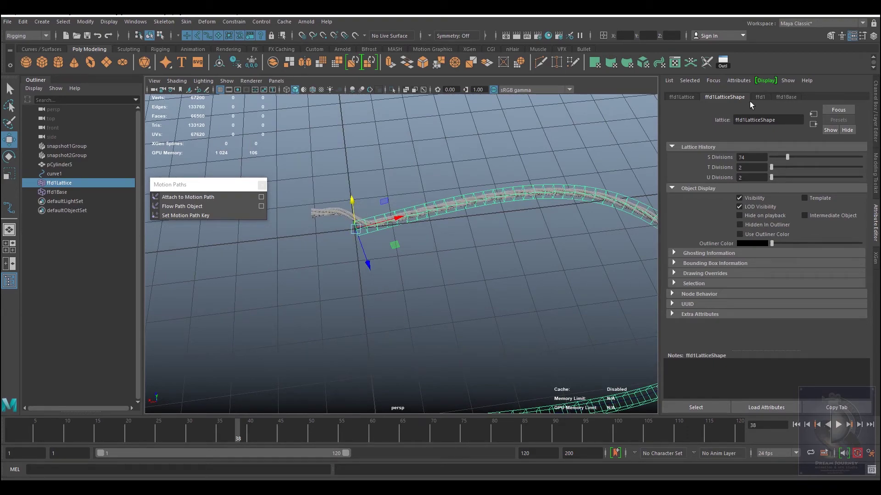
Set ffd1 Outside Lattice to All, play back to frame 63, and deselect
left_click(762, 96)
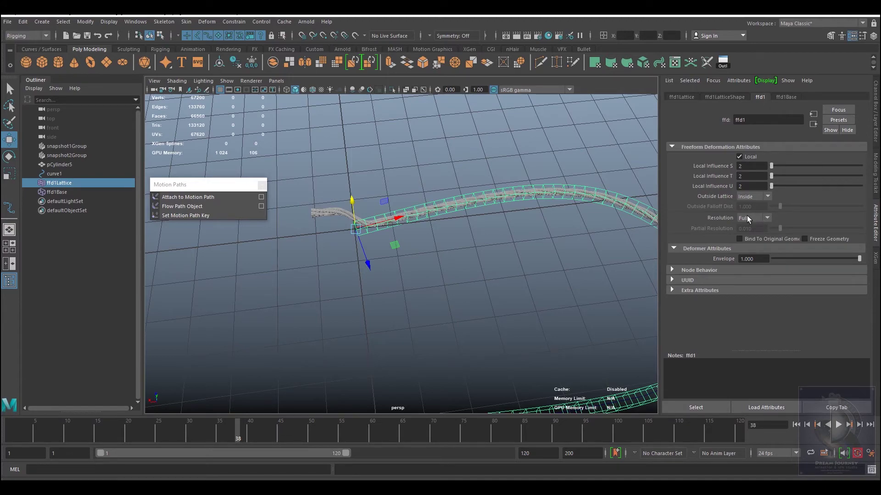
left_click(752, 194)
left_click(744, 214)
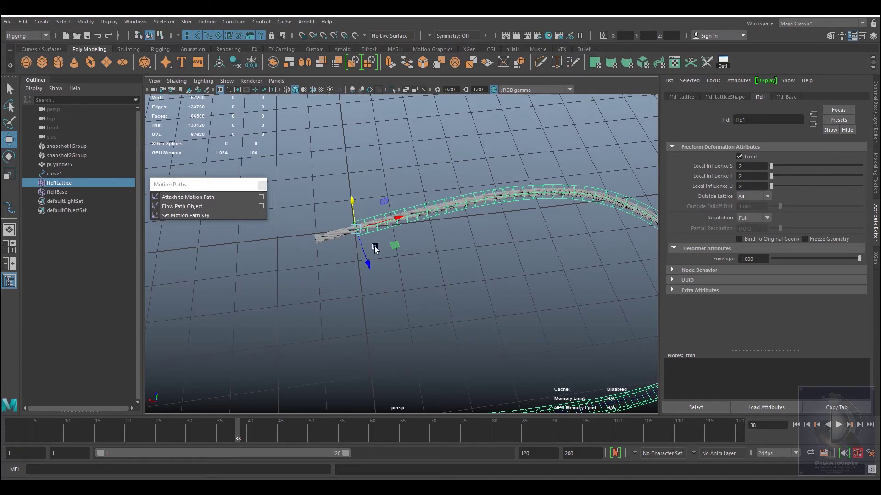
scroll(469, 260, "down", 5)
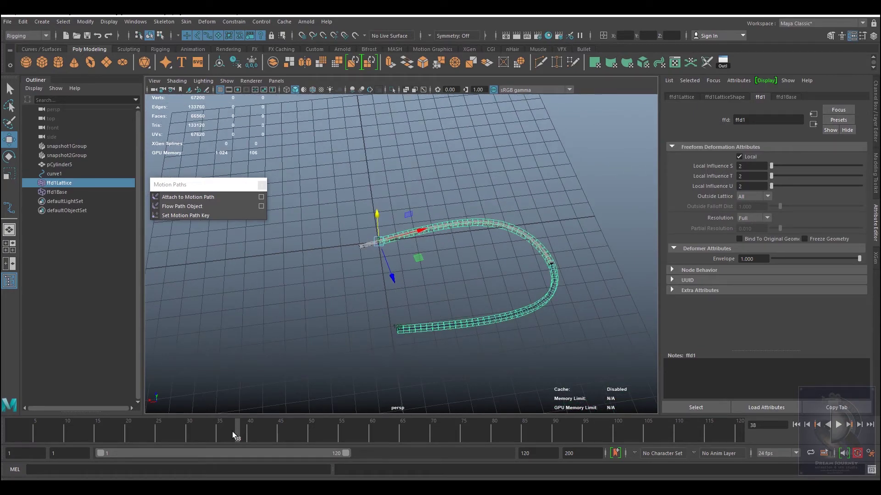
key("alt+v")
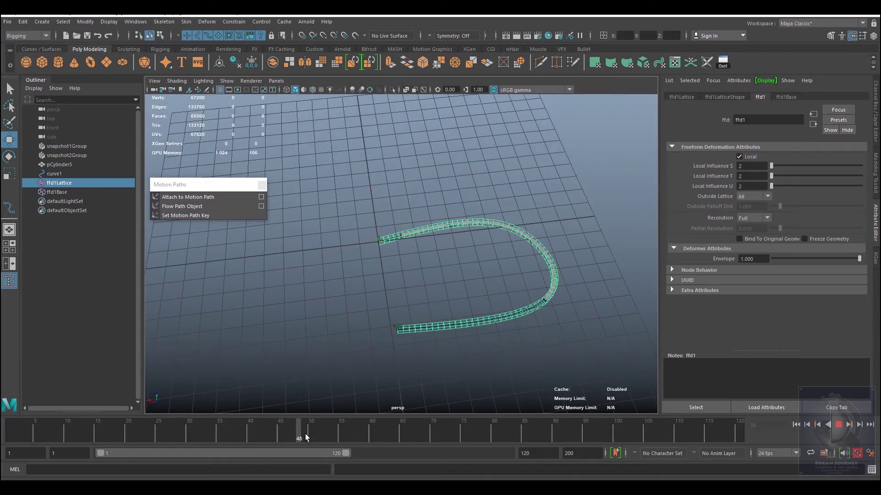
left_click_drag(305, 433, 391, 434)
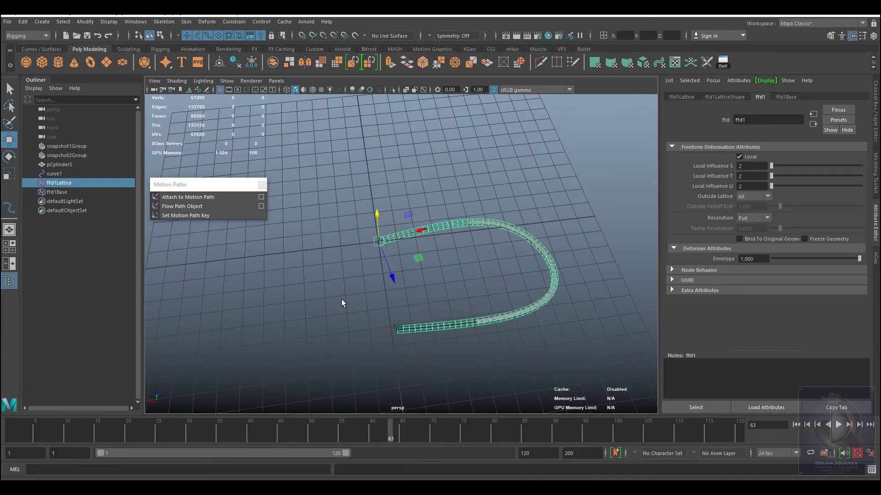
left_click(358, 293)
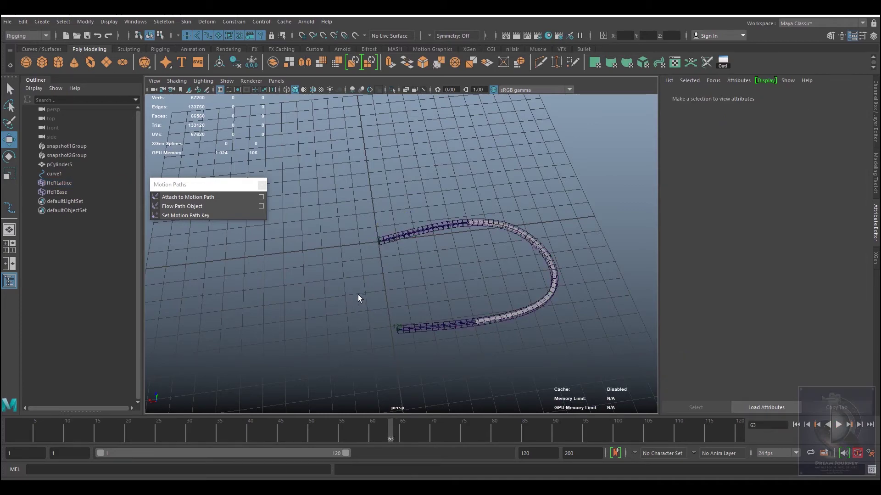
Hide Deformers in the viewport Show menu so the lattice cage disappears
left_click(231, 83)
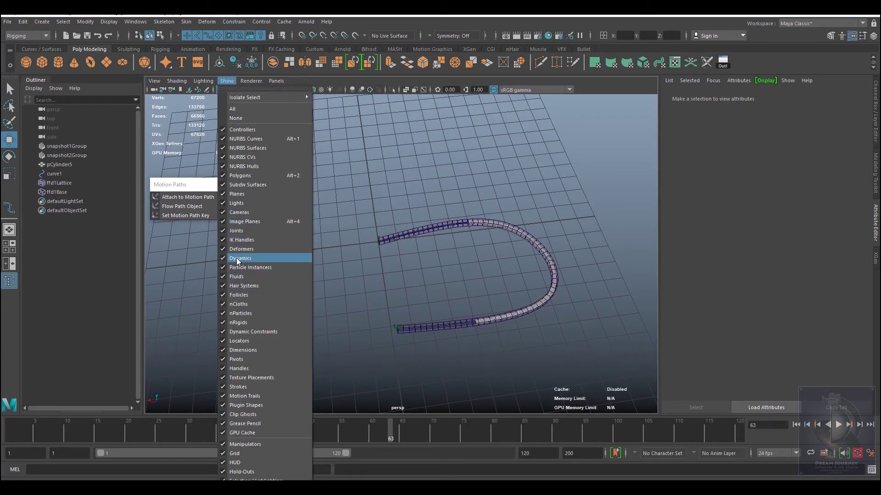
left_click(225, 248)
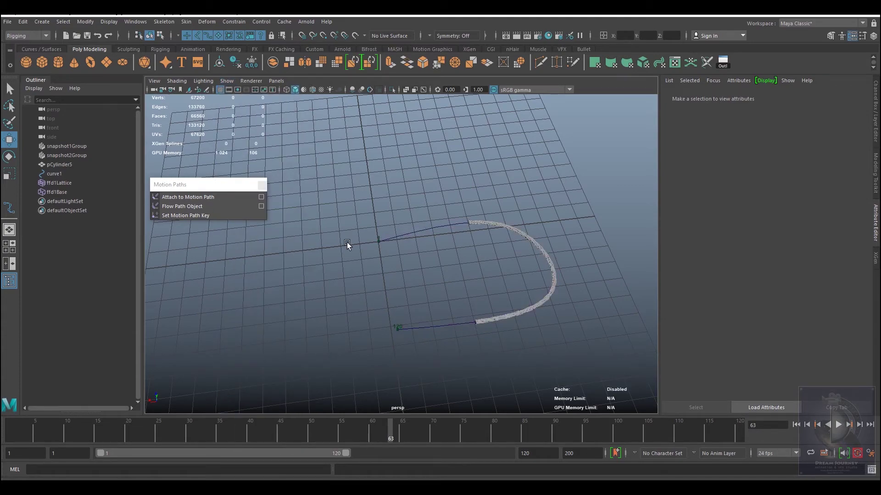
right_click_drag(457, 268, 548, 288, "alt")
left_click_drag(404, 268, 567, 207, "alt")
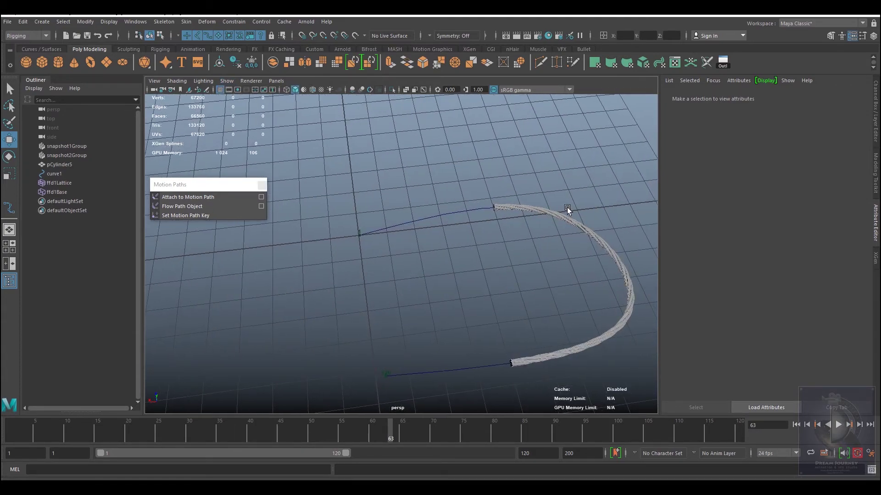
Scrub to frame 61 and orbit around the rope to inspect its whole arc
mouse_move(384, 428)
left_mouse_down()
mouse_move(345, 427)
mouse_move(379, 427)
left_mouse_up()
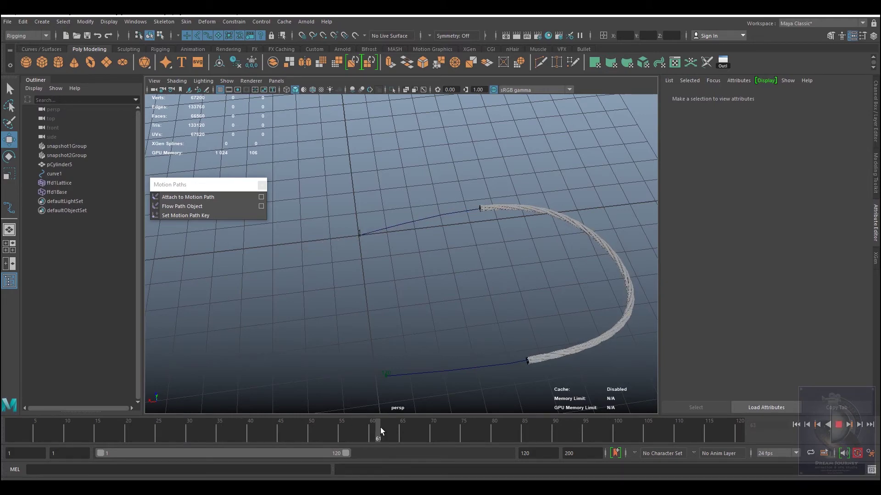
right_click_drag(459, 321, 594, 321, "alt")
mouse_move(409, 264)
left_mouse_down("alt")
mouse_move(557, 156)
mouse_move(569, 211)
left_mouse_up("alt")
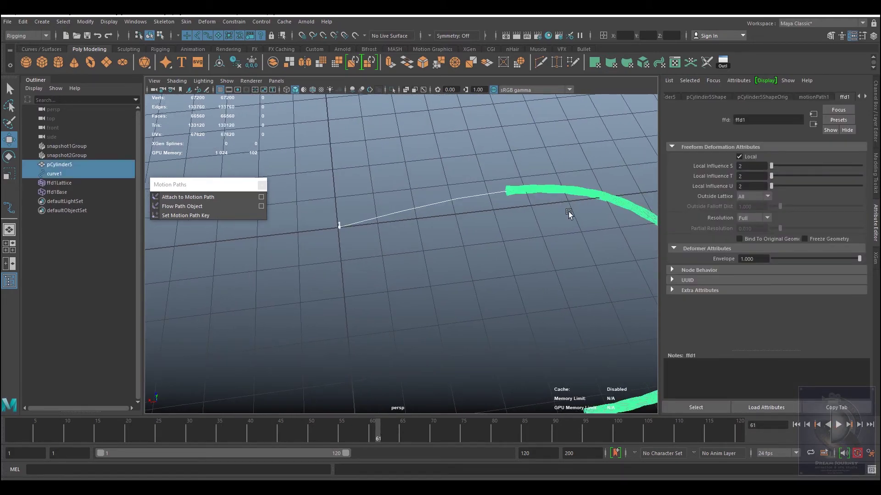
key("f")
right_click_drag(502, 293, 613, 366, "alt")
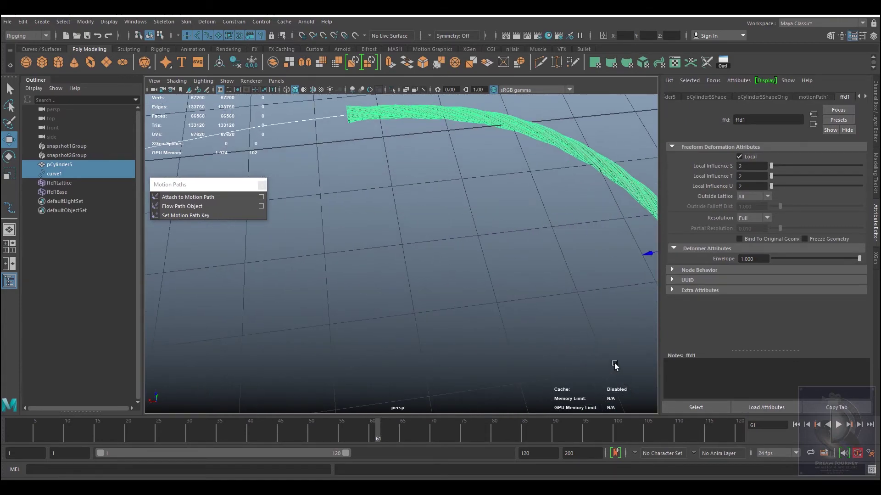
mouse_move(519, 165)
left_mouse_down("alt")
mouse_move(568, 239)
mouse_move(220, 356)
left_mouse_up("alt")
left_click(447, 312)
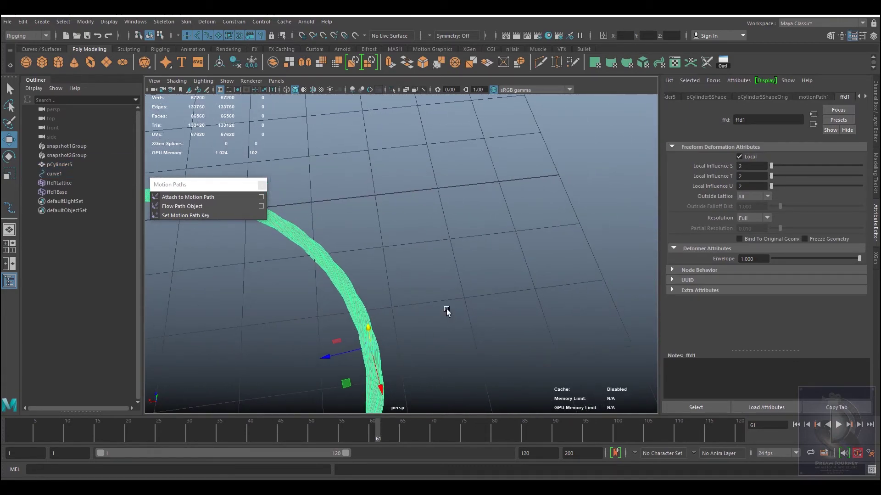
mouse_move(405, 330)
left_mouse_down("alt")
mouse_move(342, 273)
mouse_move(435, 270)
mouse_move(474, 294)
left_mouse_up("alt")
left_click_drag(429, 352, 518, 314, "alt")
right_click_drag(519, 314, 404, 310, "alt")
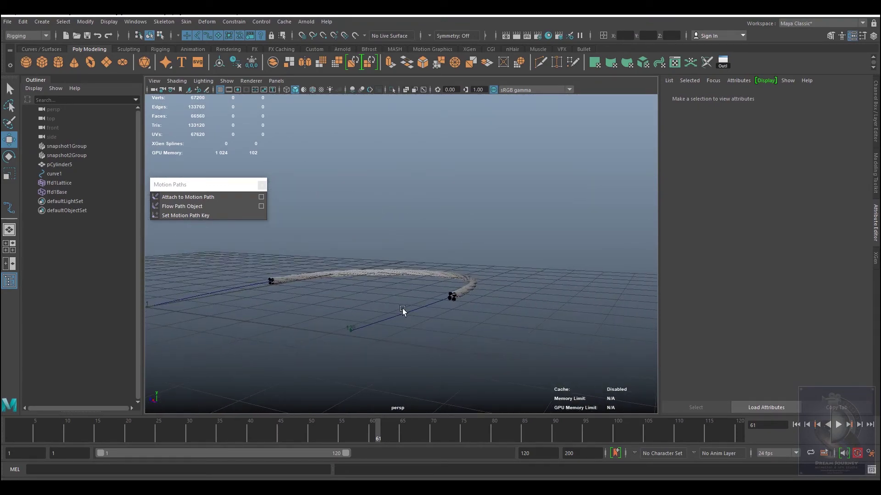
mouse_move(404, 310)
left_mouse_down("alt")
mouse_move(399, 344)
mouse_move(316, 341)
mouse_move(419, 287)
mouse_move(379, 301)
left_mouse_up("alt")
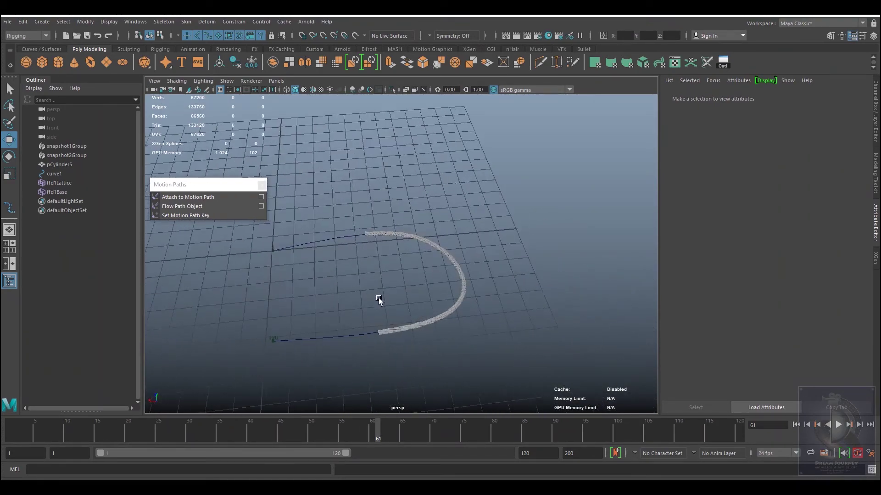
Select curve1 and play the animation, stopping at frame 44
left_click_drag(374, 429, 201, 431)
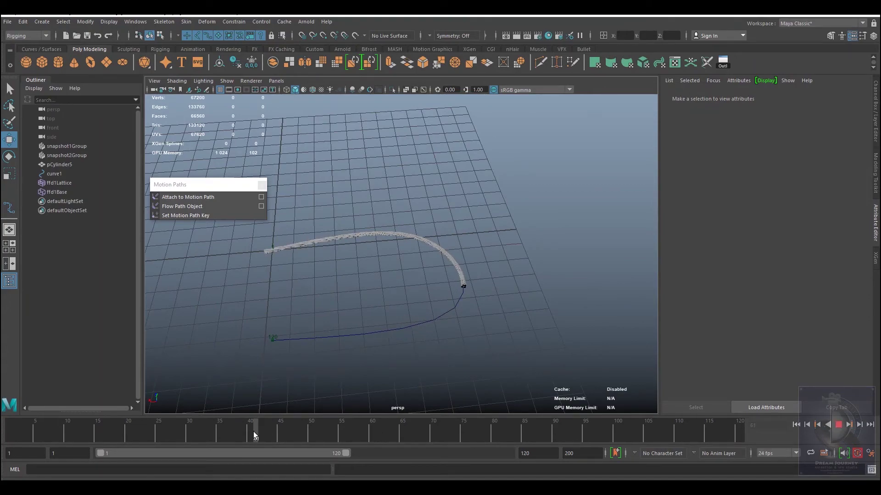
mouse_move(312, 271)
left_mouse_down("alt")
mouse_move(318, 259)
mouse_move(391, 280)
mouse_move(376, 281)
left_mouse_up("alt")
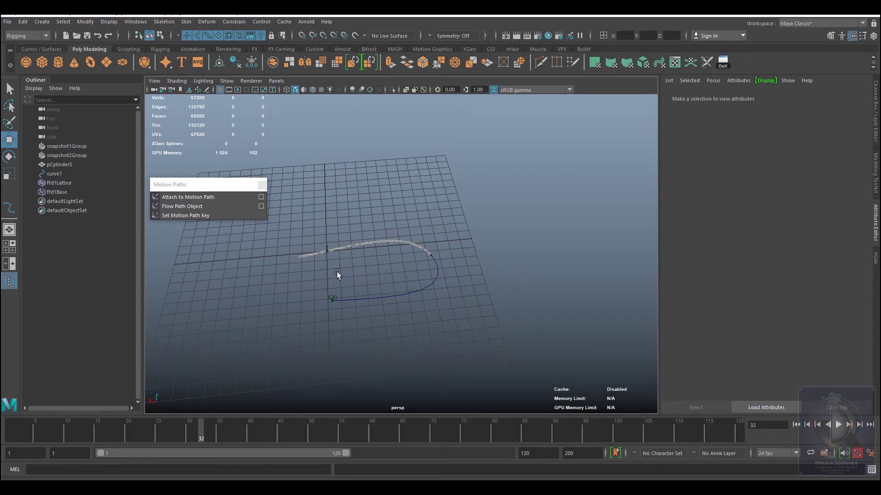
left_click_drag(384, 281, 387, 312)
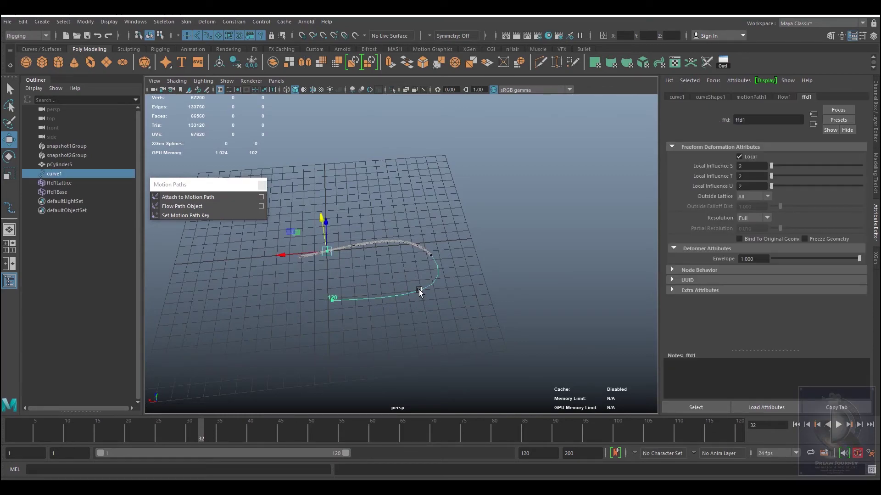
key("alt+v")
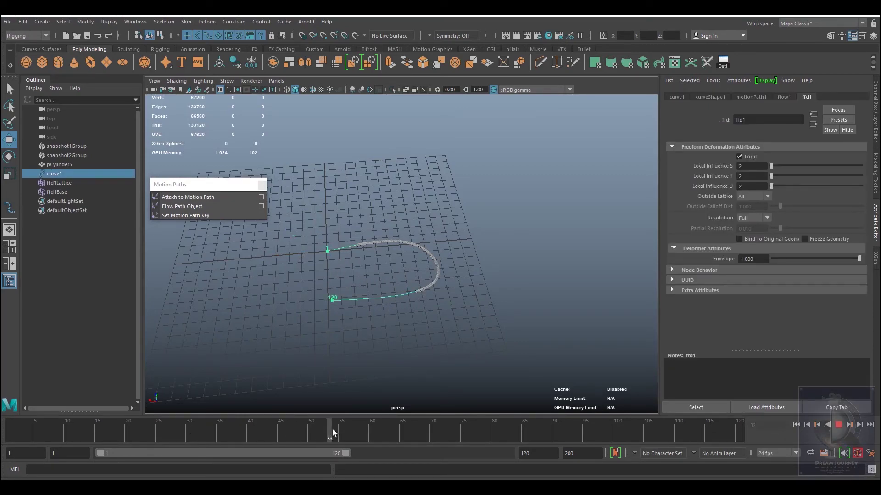
left_click_drag(399, 432, 275, 431)
Switch curve1 to Control Vertex editing from the marking menu
left_click_drag(361, 336, 377, 310, "alt")
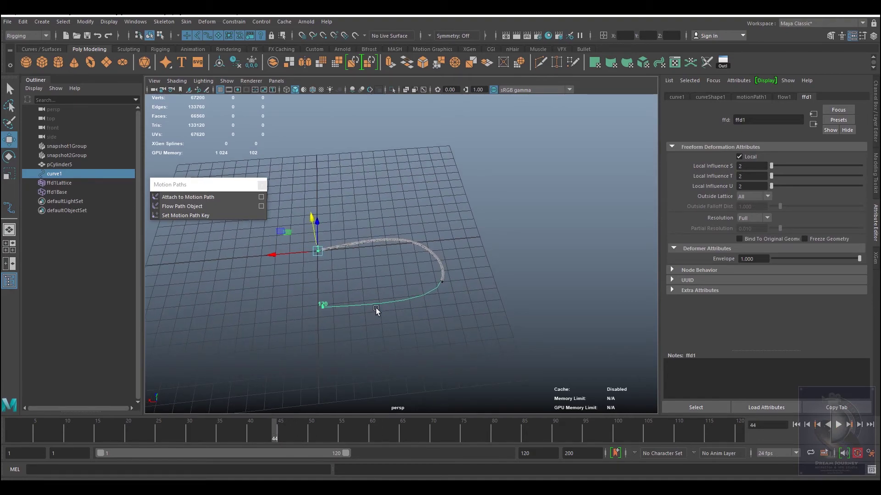
right_click_drag(404, 267, 358, 269)
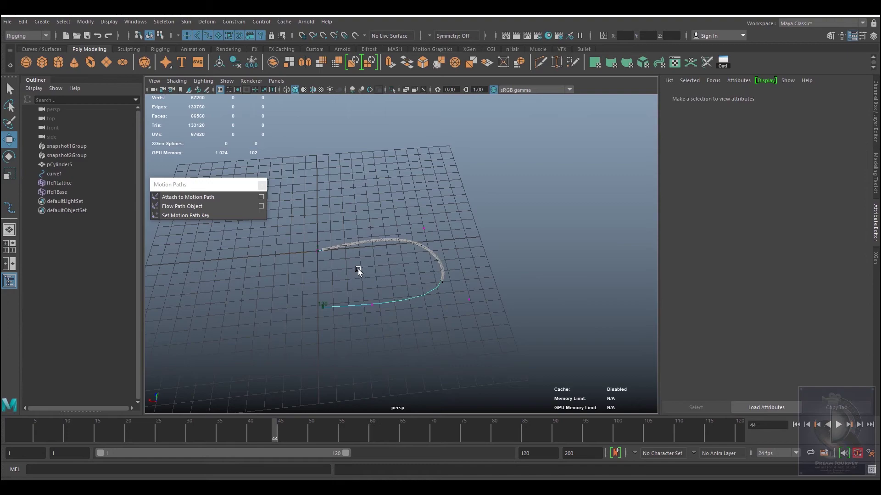
left_click_drag(334, 291, 391, 334, "alt")
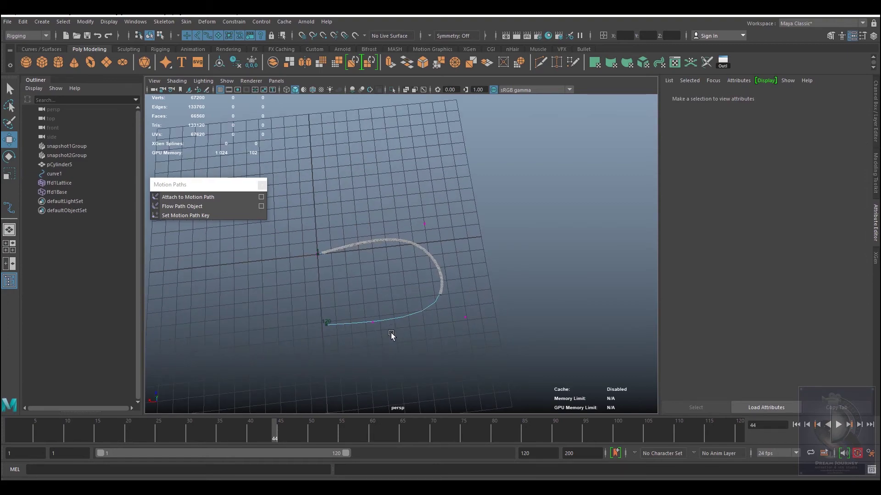
Move CVs near curve1's far end and start to reshape the curve
left_click(455, 307)
left_click_drag(466, 314, 396, 340)
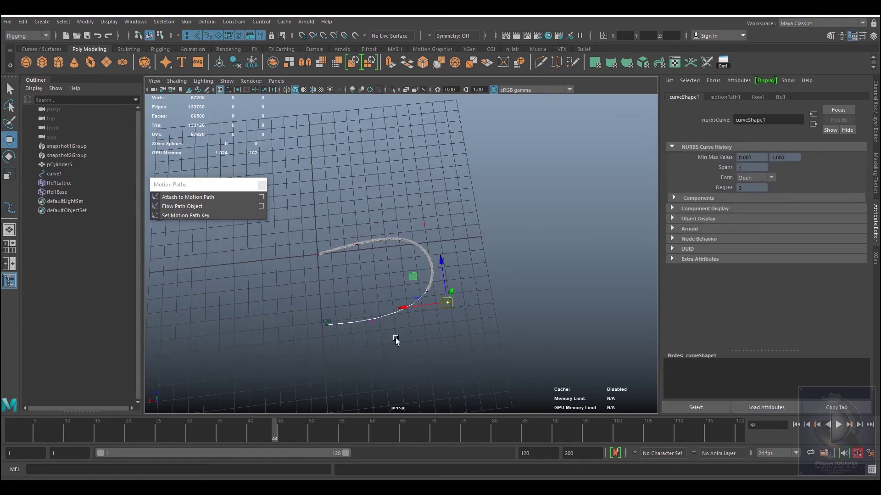
left_click(372, 321)
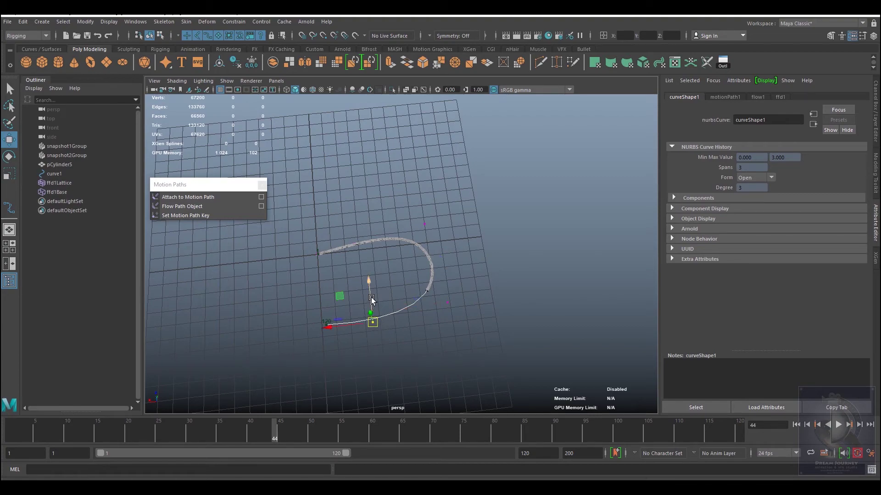
left_click_drag(370, 308, 369, 291)
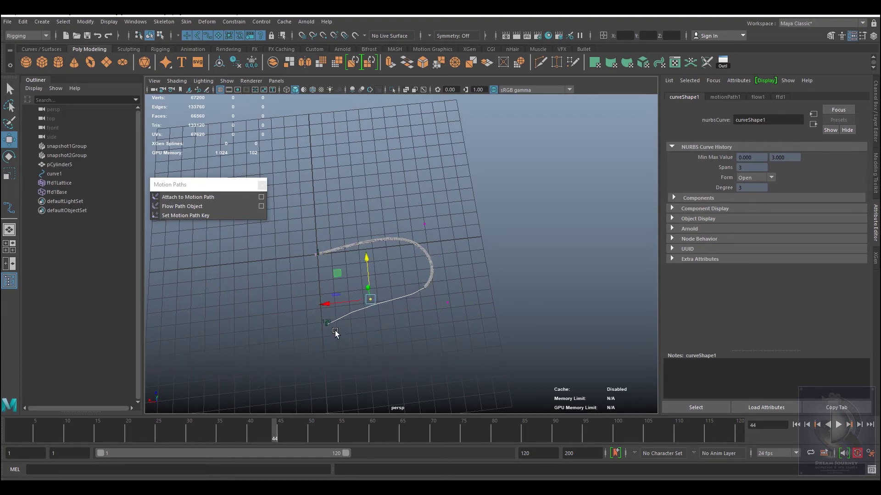
left_click_drag(336, 331, 324, 275)
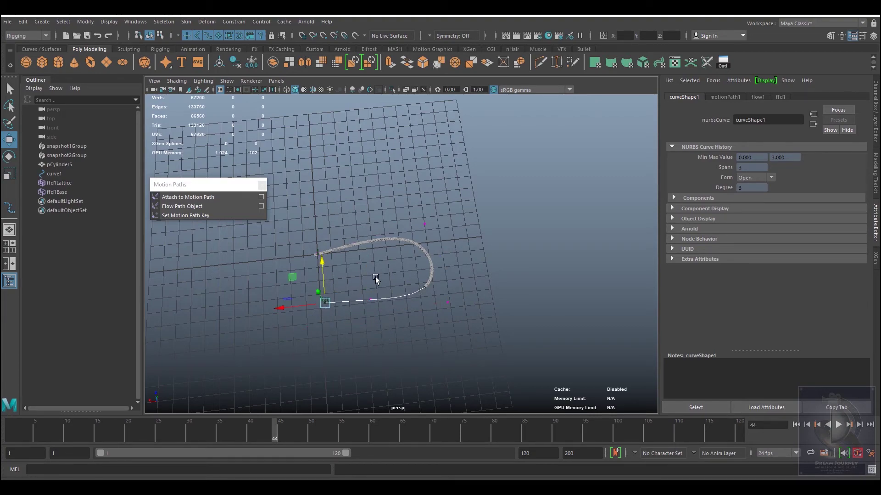
scroll(452, 346, "up", 3)
scroll(340, 300, "up", 2)
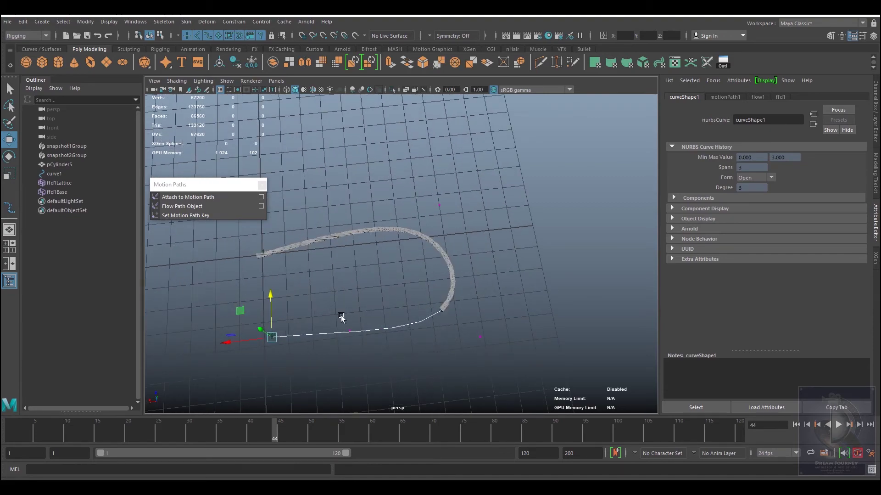
Raise more lower-curve CVs and pull another control point to tighten the U
left_click_drag(344, 305, 364, 347)
left_click_drag(345, 316, 345, 291)
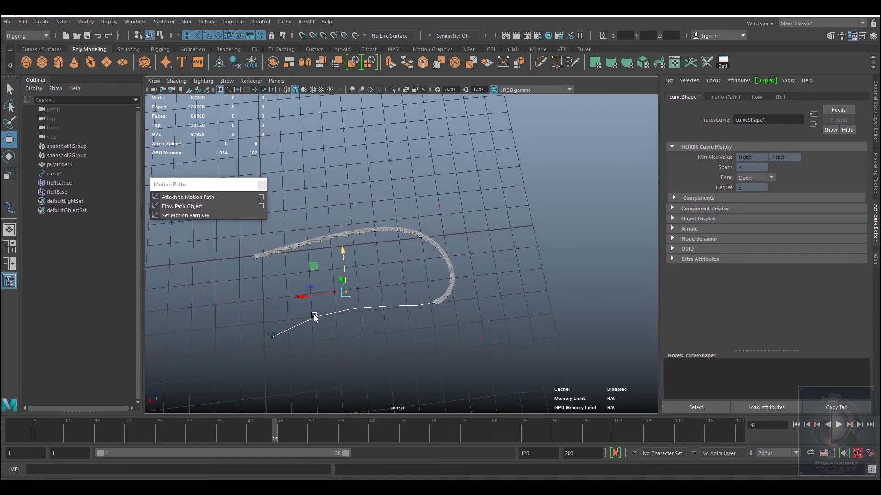
mouse_move(266, 325)
left_mouse_down()
mouse_move(273, 335)
mouse_move(271, 293)
left_mouse_up()
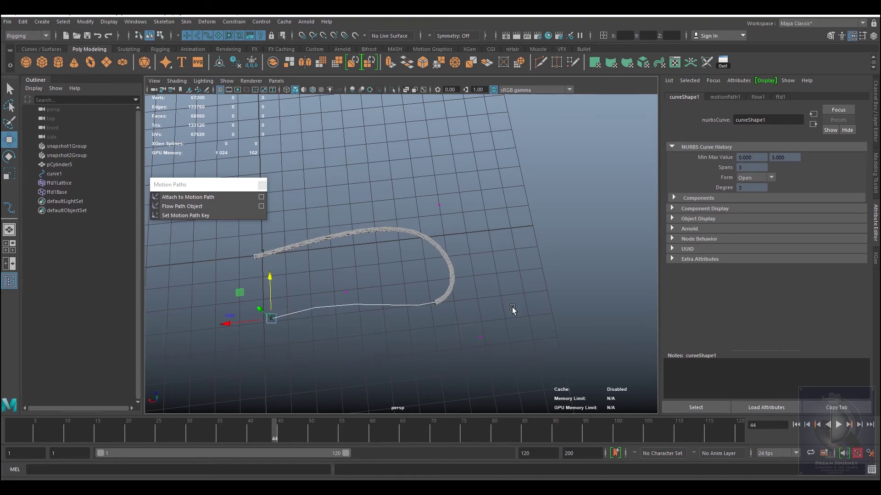
mouse_move(512, 310)
left_mouse_down()
mouse_move(479, 346)
mouse_move(429, 343)
left_mouse_up()
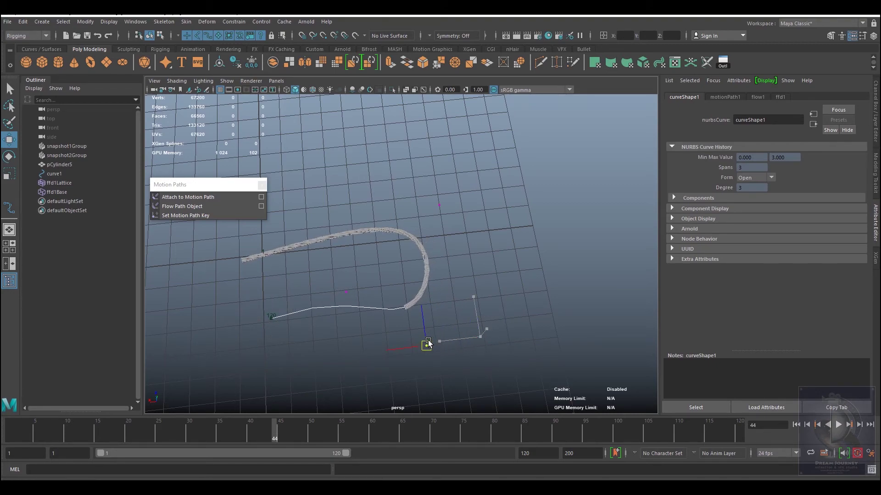
mouse_move(423, 195)
left_mouse_down()
mouse_move(467, 214)
mouse_move(459, 223)
left_mouse_up()
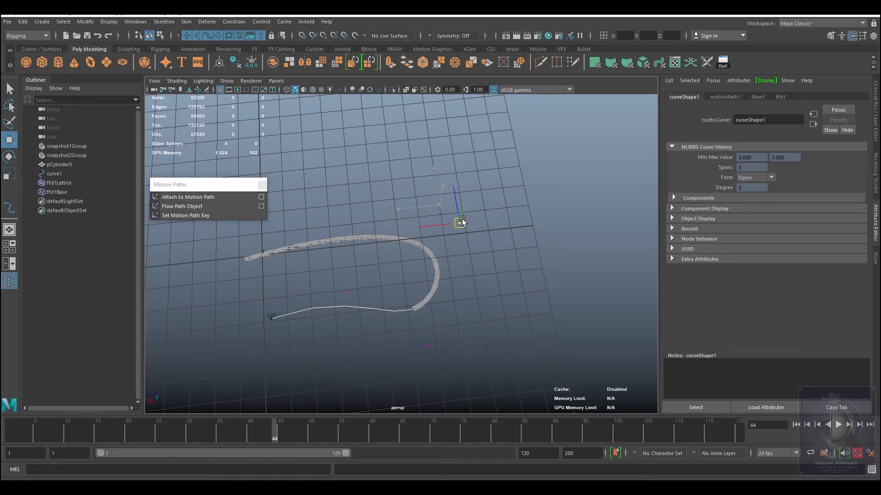
Play the animation and stop at frame 62 to view the tighter bend
key("alt+v")
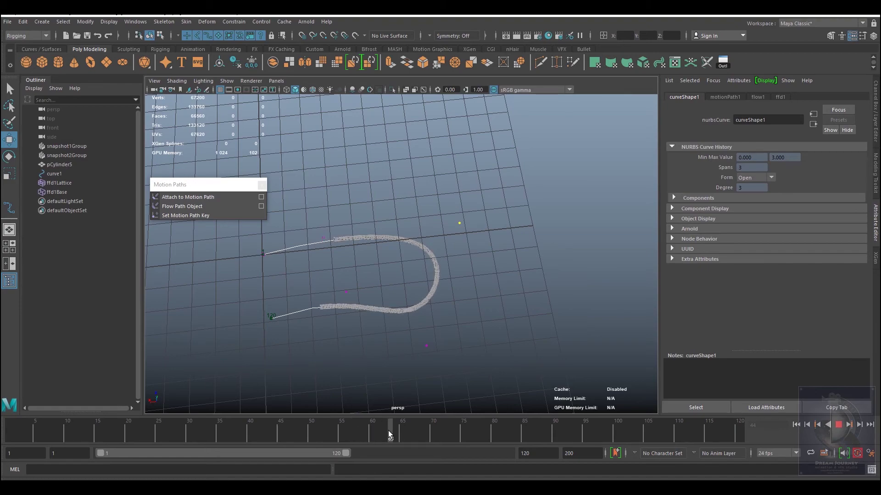
left_click(382, 431)
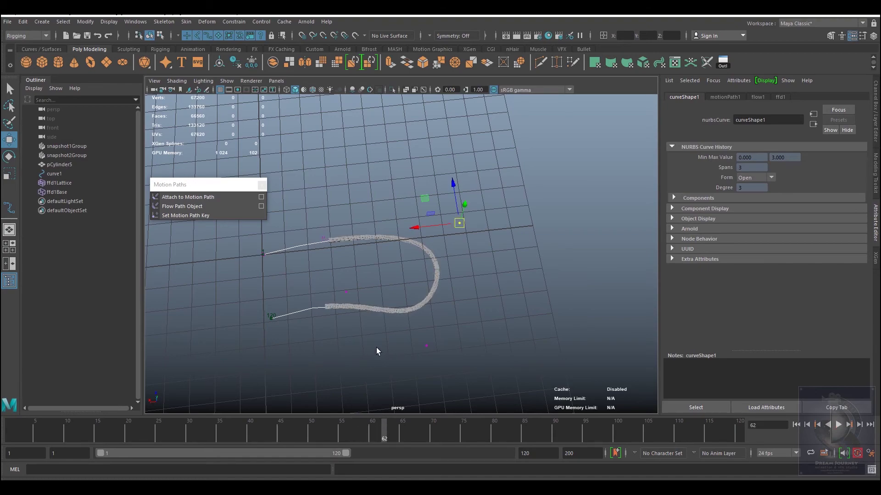
mouse_move(376, 347)
left_mouse_down("alt")
mouse_move(348, 357)
mouse_move(374, 278)
mouse_move(429, 314)
mouse_move(344, 280)
left_mouse_up("alt")
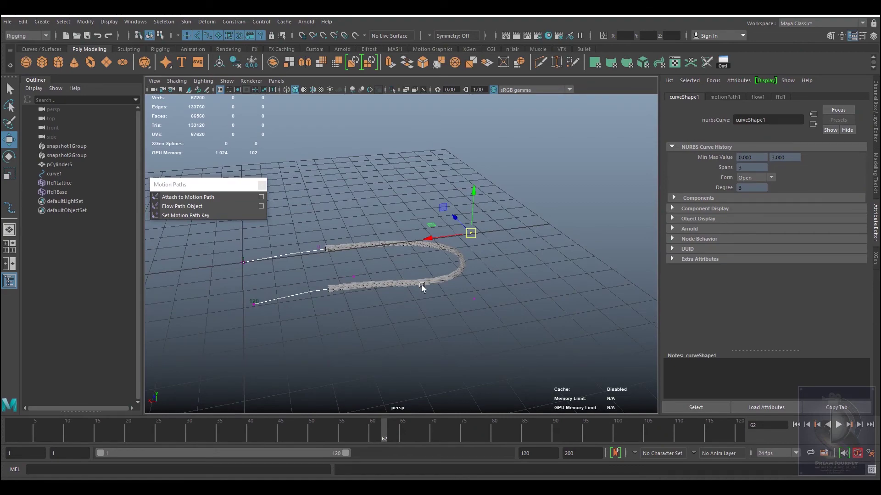
Switch to wireframe display and orbit to see the full U-shaped cylinder
key("4")
right_click_drag(434, 290, 535, 377, "alt")
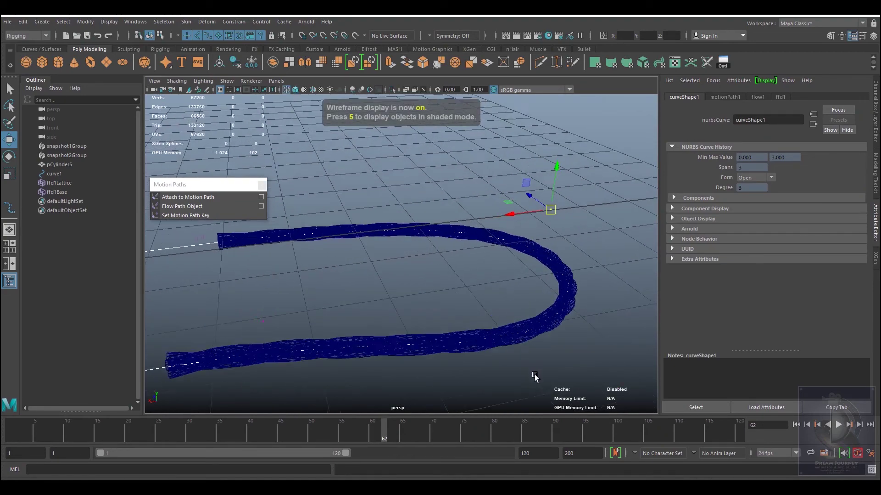
mouse_move(534, 376)
left_mouse_down("alt")
mouse_move(444, 348)
mouse_move(403, 303)
mouse_move(401, 274)
mouse_move(310, 250)
mouse_move(286, 176)
left_mouse_up("alt")
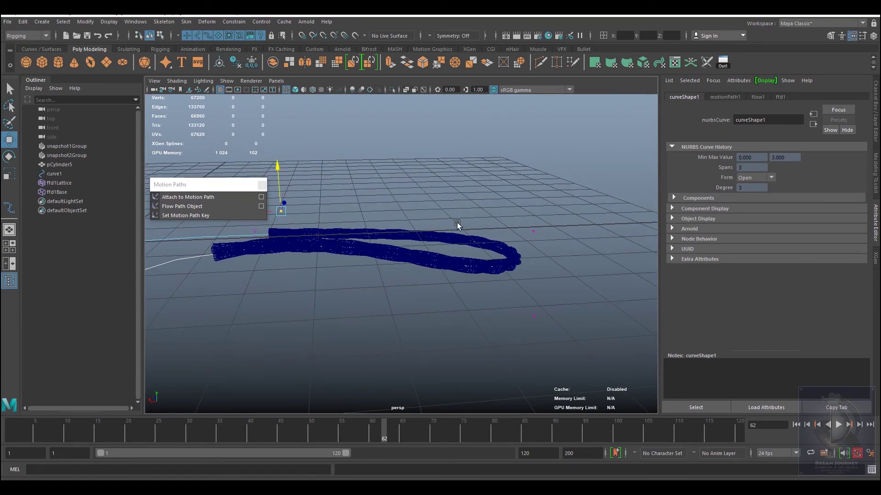
mouse_move(521, 256)
left_mouse_down("alt")
mouse_move(418, 269)
mouse_move(364, 258)
left_mouse_up("alt")
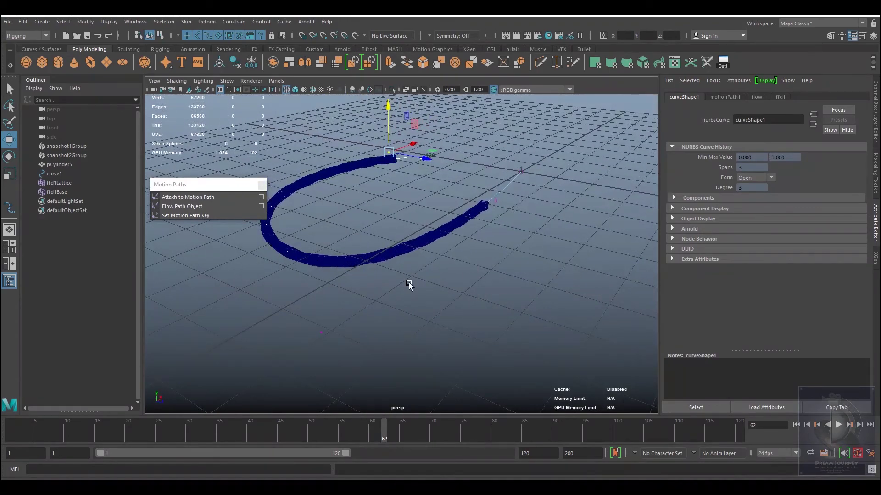
mouse_move(411, 287)
left_mouse_down("alt")
mouse_move(388, 272)
mouse_move(507, 295)
mouse_move(513, 328)
left_mouse_up("alt")
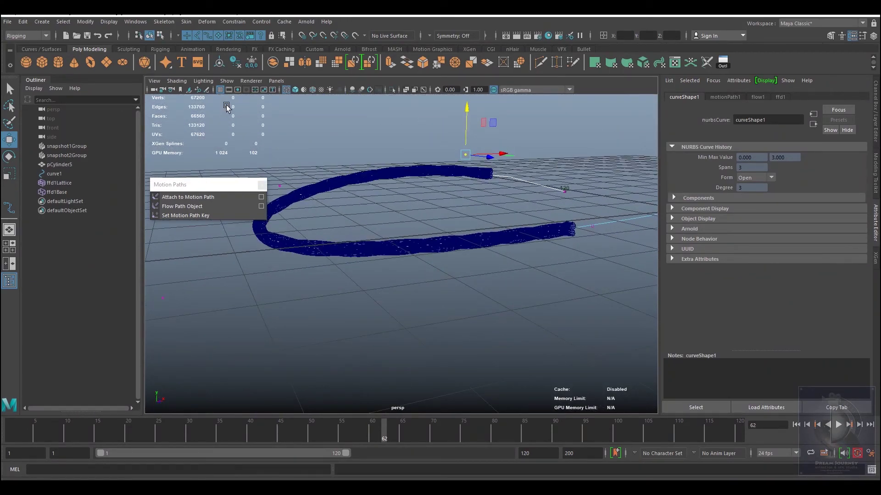
Move the Motion Paths panel aside and clear the viewport selection
left_click_drag(215, 185, 158, 210)
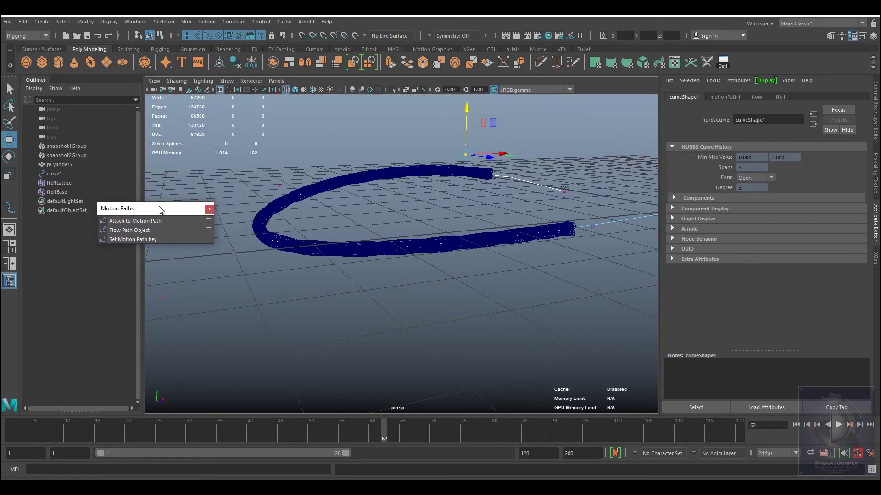
left_click(226, 81)
left_click(463, 216)
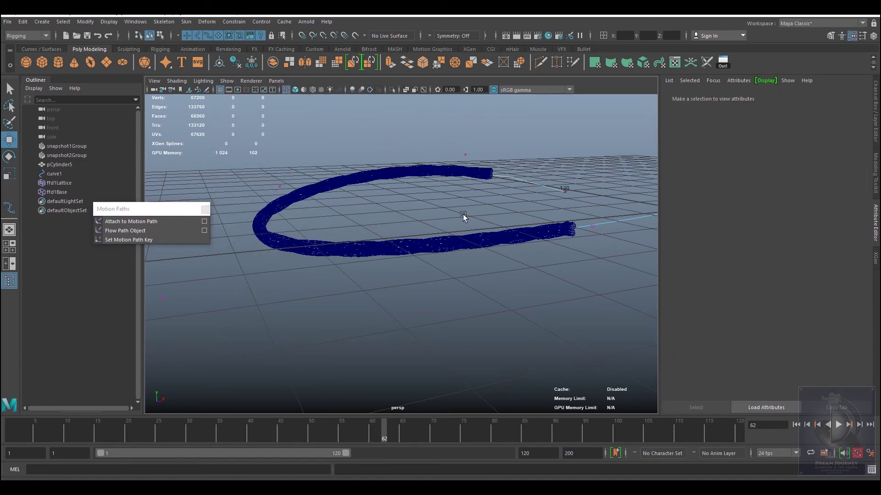
Put pCylinder5 into a new display layer, layer1, and hide it so only the curve shows
right_click(525, 182)
left_click(498, 235)
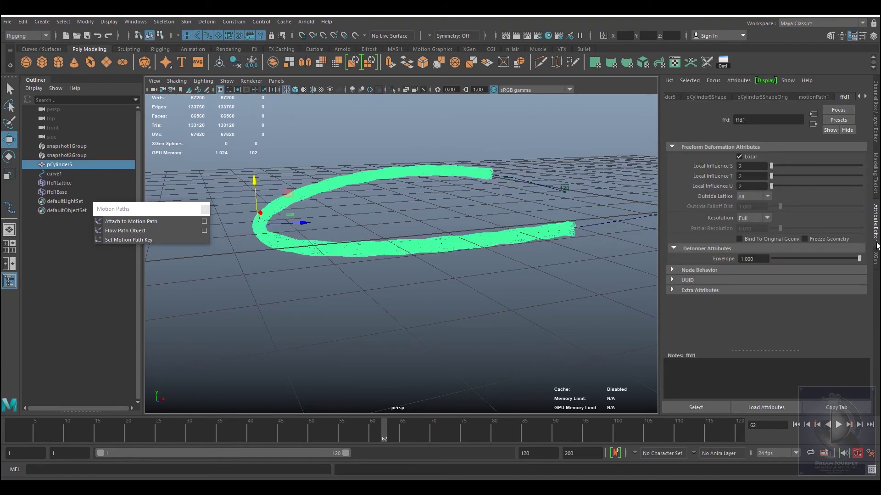
left_click(878, 108)
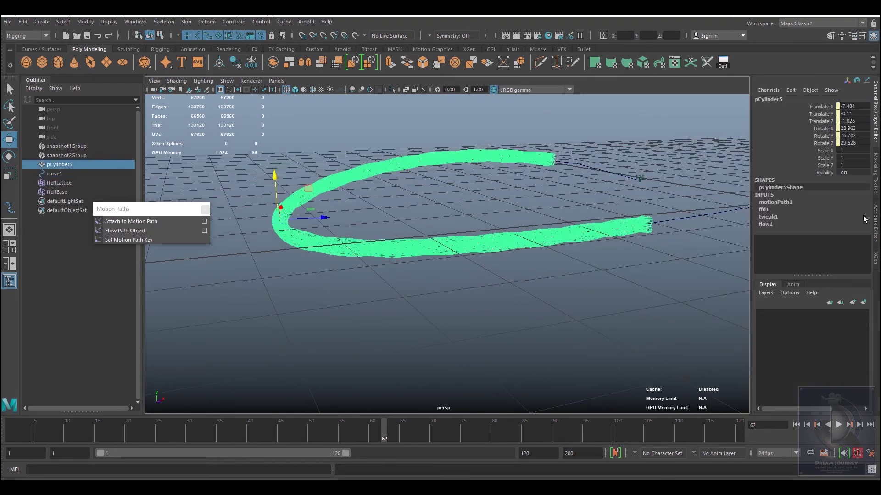
left_click(864, 302)
left_click(764, 314)
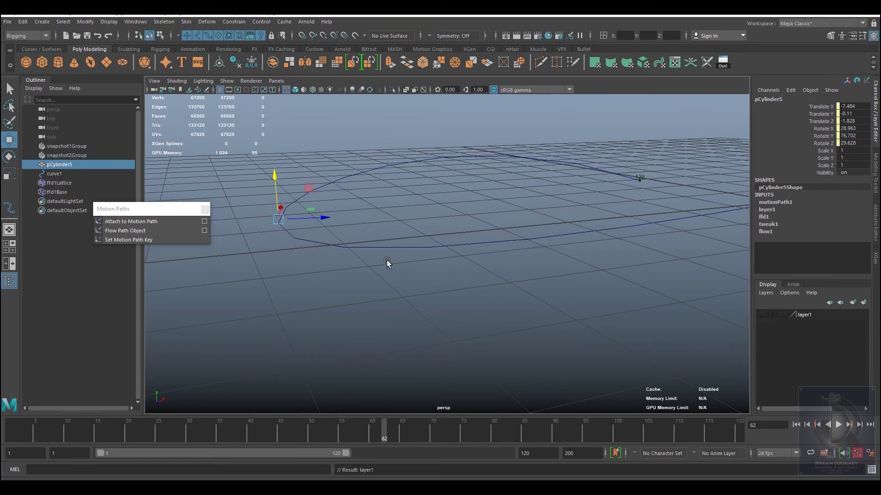
mouse_move(387, 262)
left_mouse_down("alt")
mouse_move(362, 248)
mouse_move(410, 225)
mouse_move(435, 275)
left_mouse_up("alt")
Select curve1 and pick one of its control vertices for editing
mouse_move(445, 240)
right_mouse_down()
mouse_move(407, 238)
mouse_move(420, 243)
right_mouse_up()
mouse_move(472, 224)
left_mouse_down("alt")
mouse_move(362, 245)
mouse_move(624, 236)
left_mouse_up("alt")
mouse_move(261, 299)
left_mouse_down()
mouse_move(298, 273)
mouse_move(285, 295)
mouse_move(337, 291)
left_mouse_up()
Make layer1 visible again and orbit to inspect the tube following the curve
left_click(763, 314)
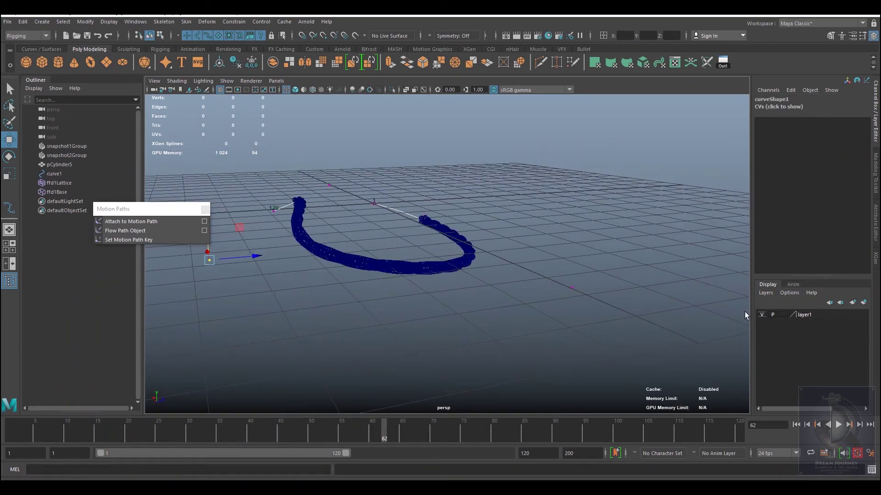
mouse_move(527, 308)
left_mouse_down("alt")
mouse_move(437, 304)
mouse_move(482, 308)
mouse_move(406, 238)
mouse_move(414, 183)
mouse_move(419, 202)
left_mouse_up("alt")
mouse_move(278, 245)
left_mouse_down("alt")
mouse_move(299, 255)
mouse_move(354, 222)
mouse_move(323, 233)
left_mouse_up("alt")
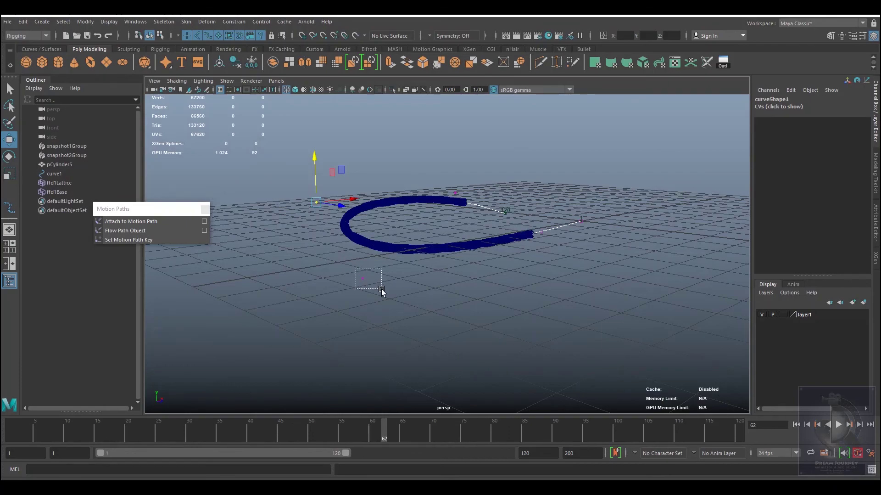
mouse_move(382, 292)
left_mouse_down("alt")
mouse_move(398, 291)
mouse_move(339, 226)
left_mouse_up("alt")
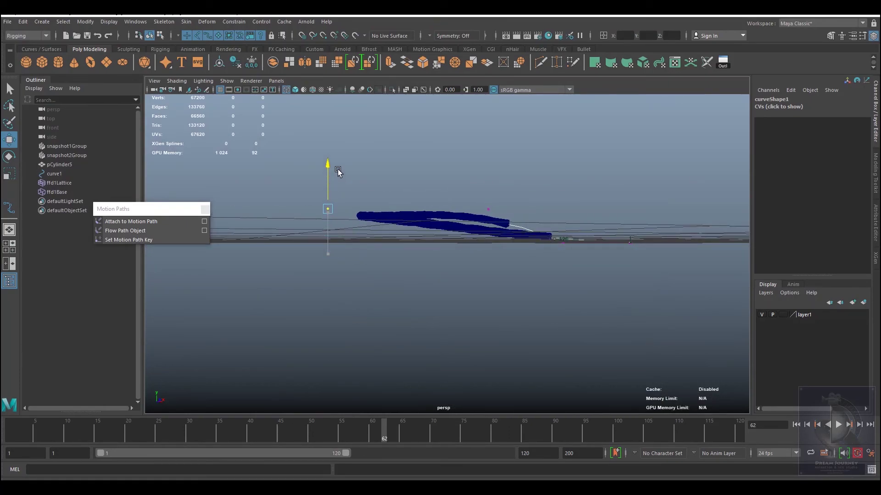
mouse_move(338, 171)
left_mouse_down("alt")
mouse_move(344, 213)
mouse_move(350, 207)
left_mouse_up("alt")
left_click_drag(525, 287, 507, 310, "alt")
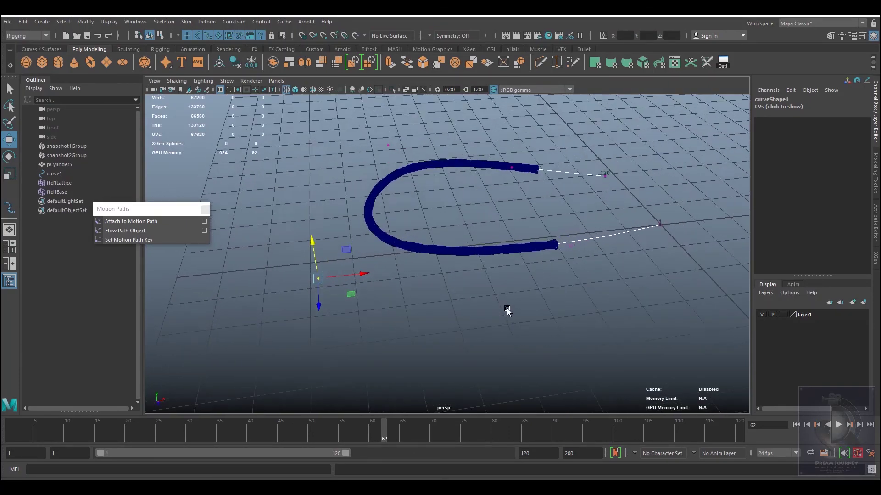
Reposition the curve's end control points so the tube loops into a U shape
mouse_move(592, 276)
left_mouse_down()
mouse_move(567, 232)
mouse_move(577, 189)
mouse_move(495, 206)
mouse_move(458, 196)
mouse_move(361, 217)
mouse_move(428, 272)
left_mouse_up()
left_click_drag(455, 284, 388, 262, "alt")
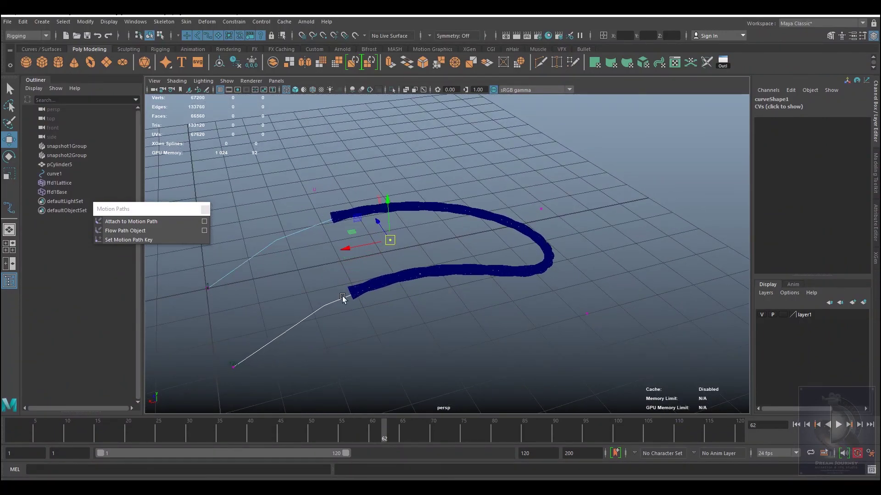
left_click_drag(423, 309, 367, 322, "alt")
left_click(253, 355)
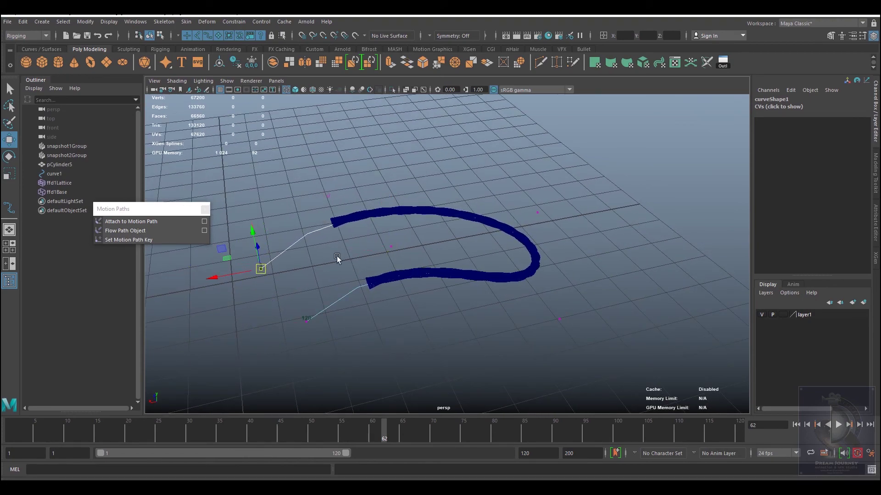
mouse_move(337, 258)
left_mouse_down("alt")
mouse_move(395, 298)
mouse_move(370, 276)
mouse_move(468, 295)
mouse_move(441, 280)
left_mouse_up("alt")
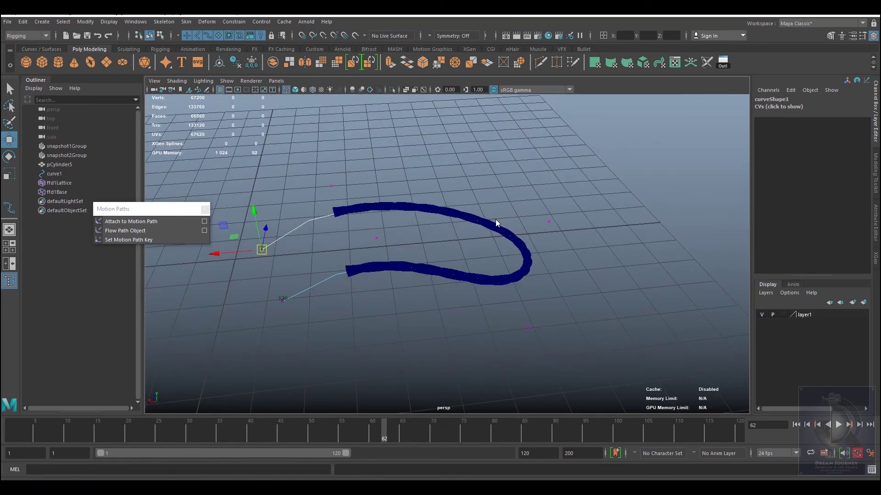
right_click_drag(496, 223, 539, 201)
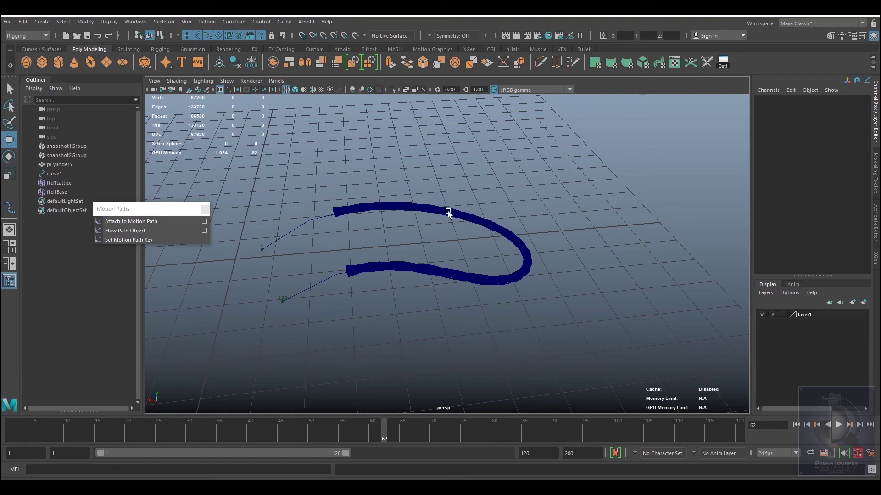
Switch to shaded display and orbit around the red box and its rope handle
key("5")
mouse_move(462, 243)
left_mouse_down("alt")
mouse_move(414, 239)
mouse_move(452, 236)
left_mouse_up("alt")
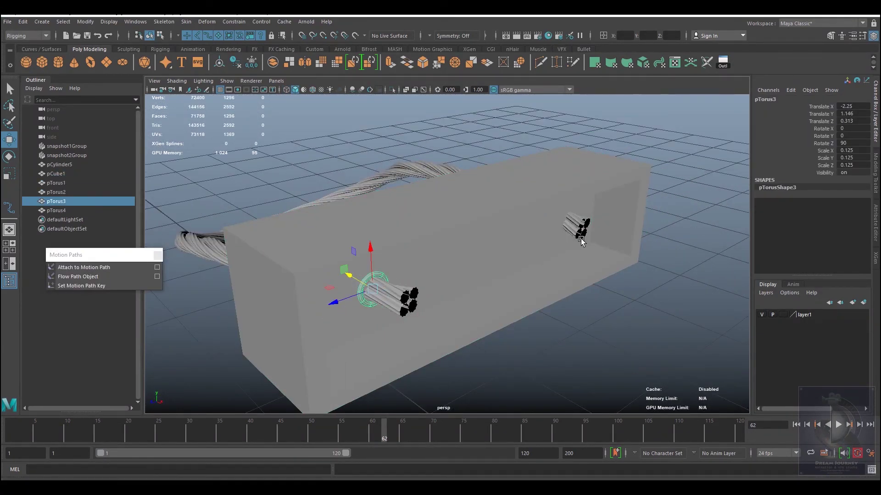
mouse_move(581, 242)
left_mouse_down("alt")
mouse_move(413, 265)
mouse_move(473, 189)
left_mouse_up("alt")
Select the rings pTorus2 and pTorus3, checking through the box in wireframe
left_click(604, 171)
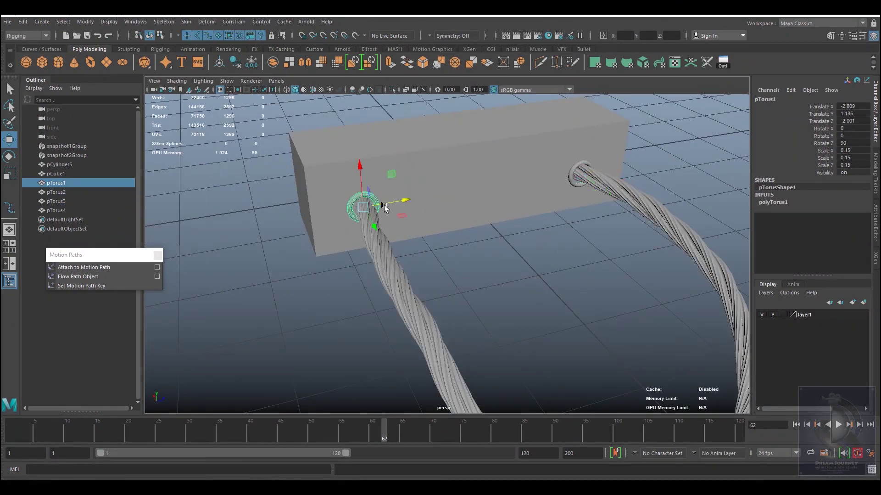
key("4")
mouse_move(491, 255)
left_mouse_down("alt")
mouse_move(376, 275)
mouse_move(294, 220)
left_mouse_up("alt")
key("5")
left_click(298, 218)
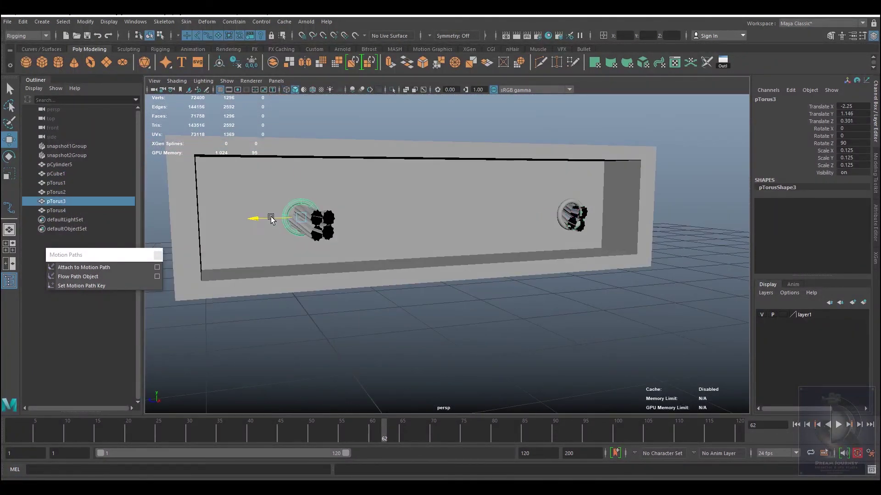
mouse_move(479, 226)
left_mouse_down("alt")
mouse_move(380, 212)
mouse_move(456, 223)
mouse_move(480, 292)
left_mouse_up("alt")
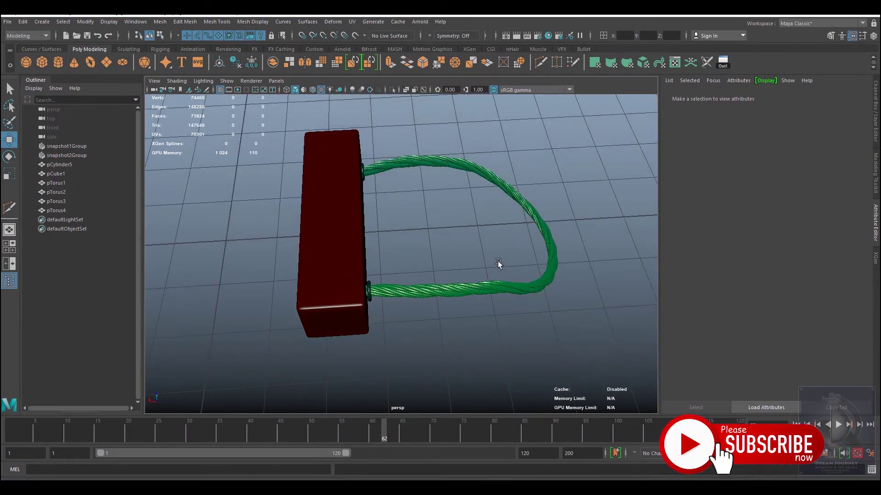
mouse_move(498, 261)
left_mouse_down("alt")
mouse_move(422, 250)
mouse_move(380, 195)
mouse_move(423, 189)
mouse_move(430, 171)
mouse_move(405, 248)
mouse_move(433, 248)
mouse_move(375, 237)
mouse_move(411, 253)
mouse_move(445, 241)
left_mouse_up("alt")
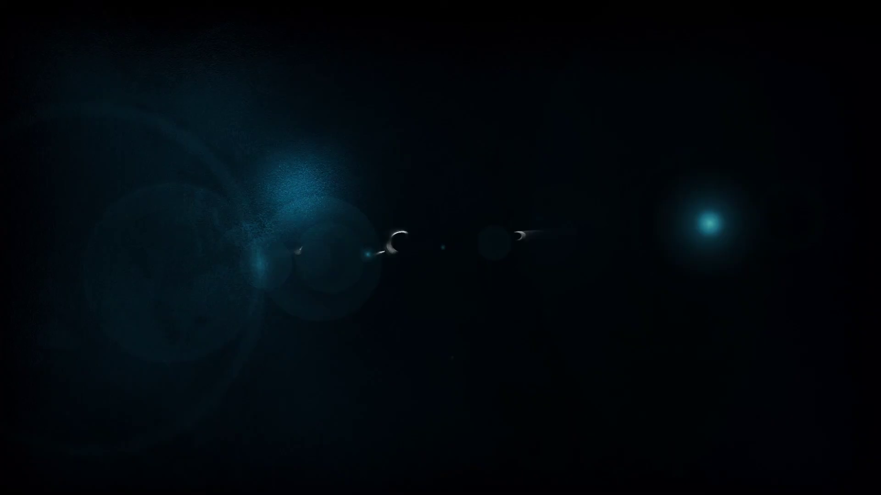